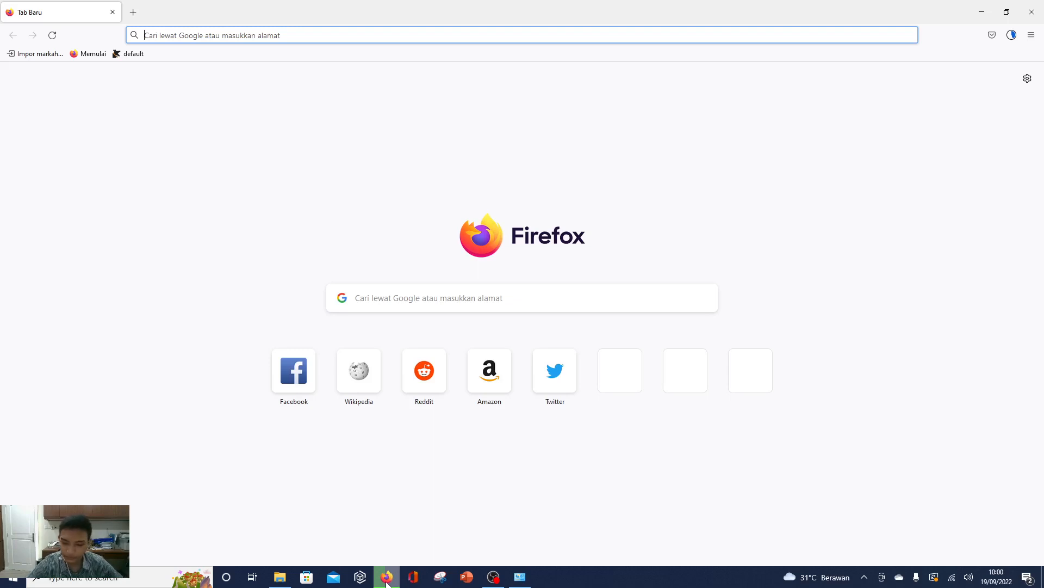
- Search the web for "download virtual box"
{"action": "left_click", "coordinate": [469, 39]}
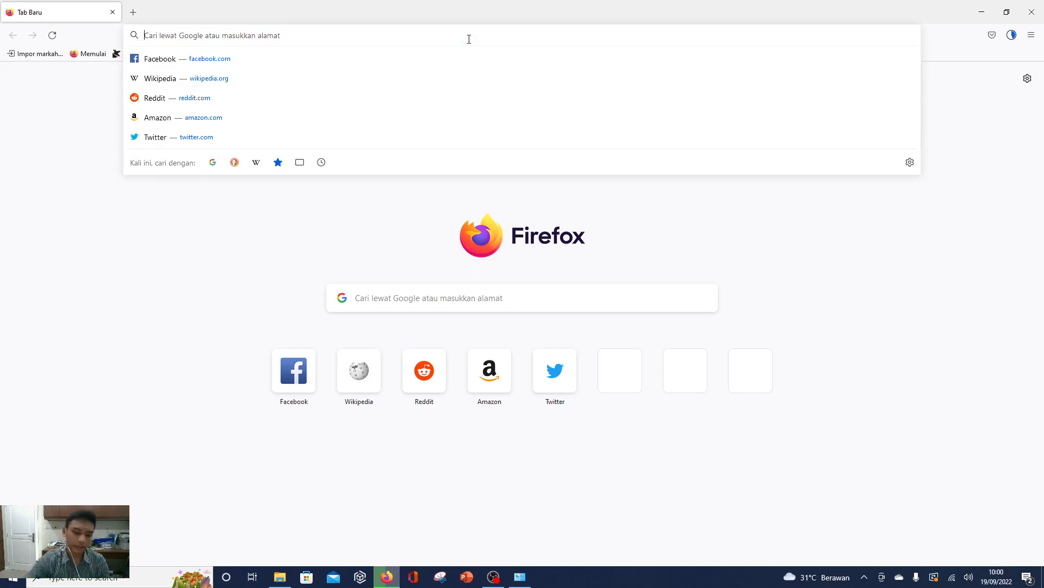
{"action": "type", "text": "download"}
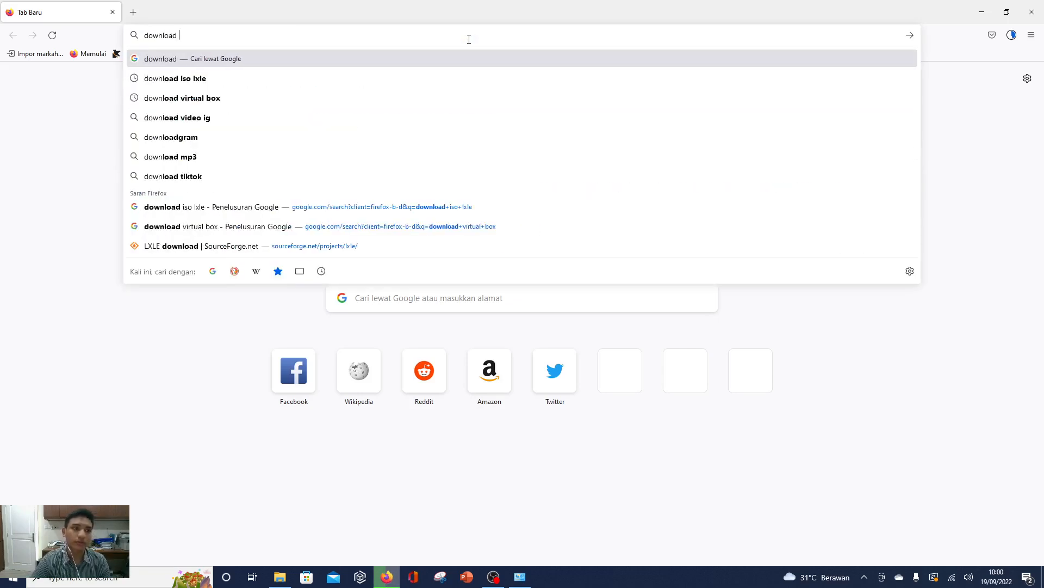
{"action": "type", "text": "vie"}
{"action": "key", "text": "BackSpace"}
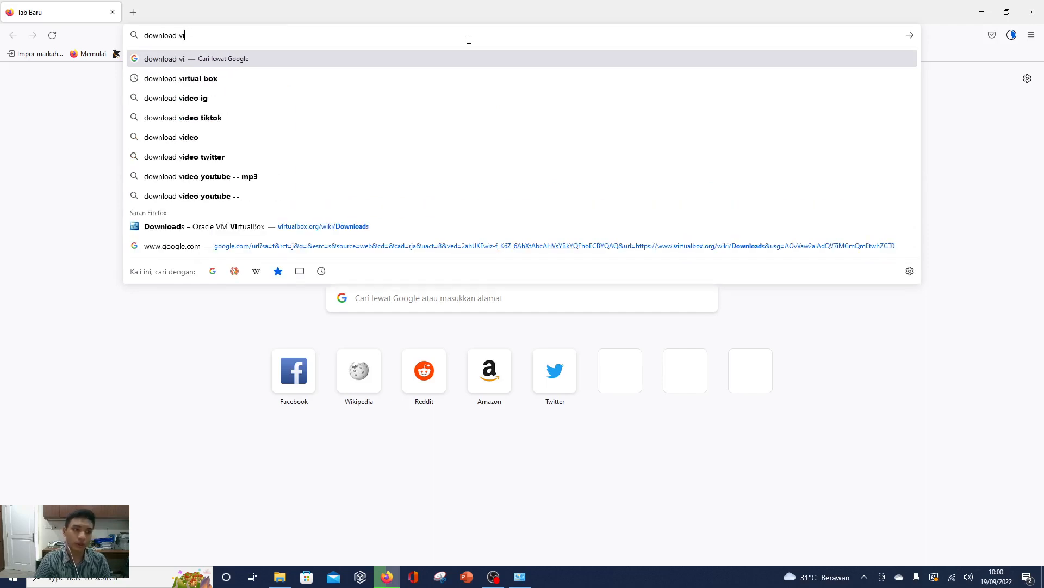
{"action": "type", "text": "rtual"}
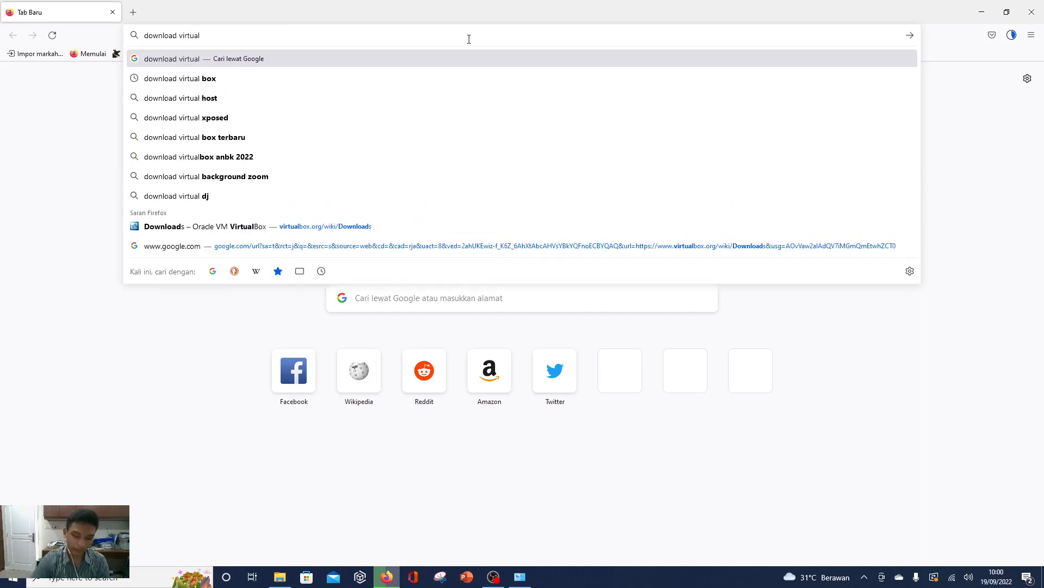
{"action": "type", "text": " box"}
{"action": "key", "text": "Return"}
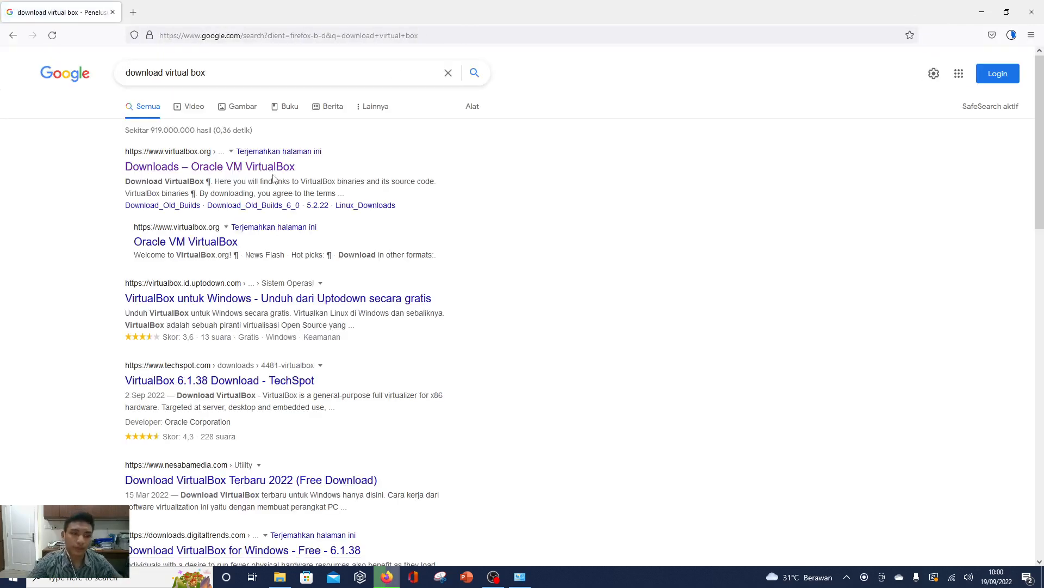
- Open the Downloads – Oracle VM VirtualBox search result in a new tab and switch to it
{"action": "right_click", "coordinate": [155, 156]}
{"action": "left_click", "coordinate": [180, 161]}
{"action": "left_click", "coordinate": [207, 5]}
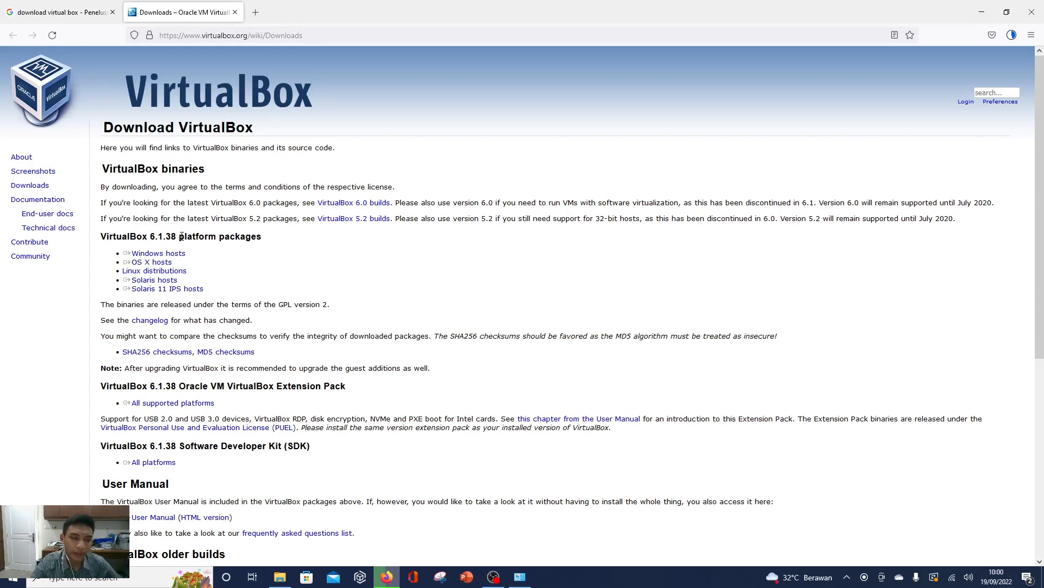
{"action": "left_click", "coordinate": [177, 257]}
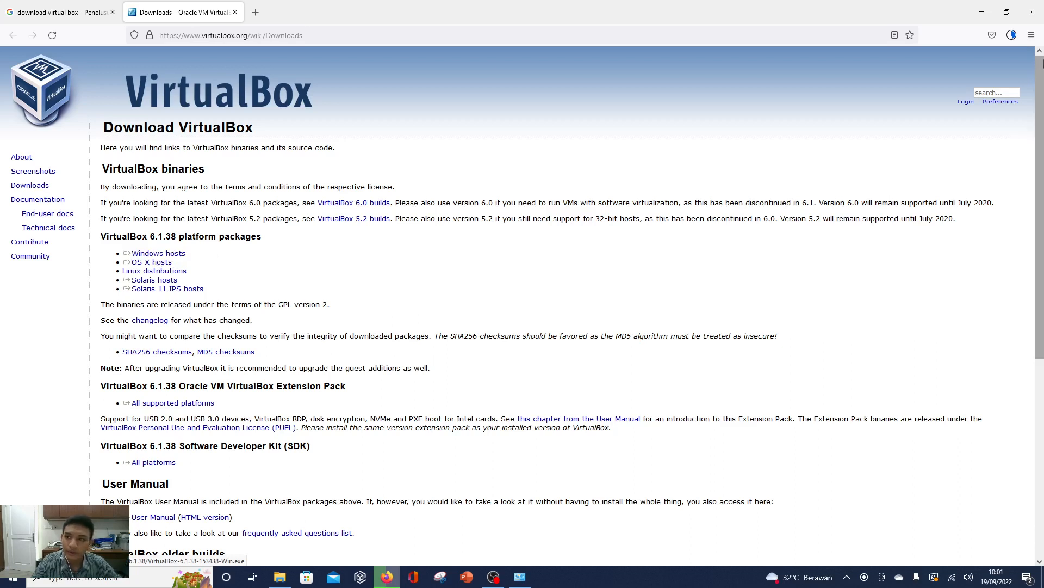
{"action": "left_click", "coordinate": [1011, 36]}
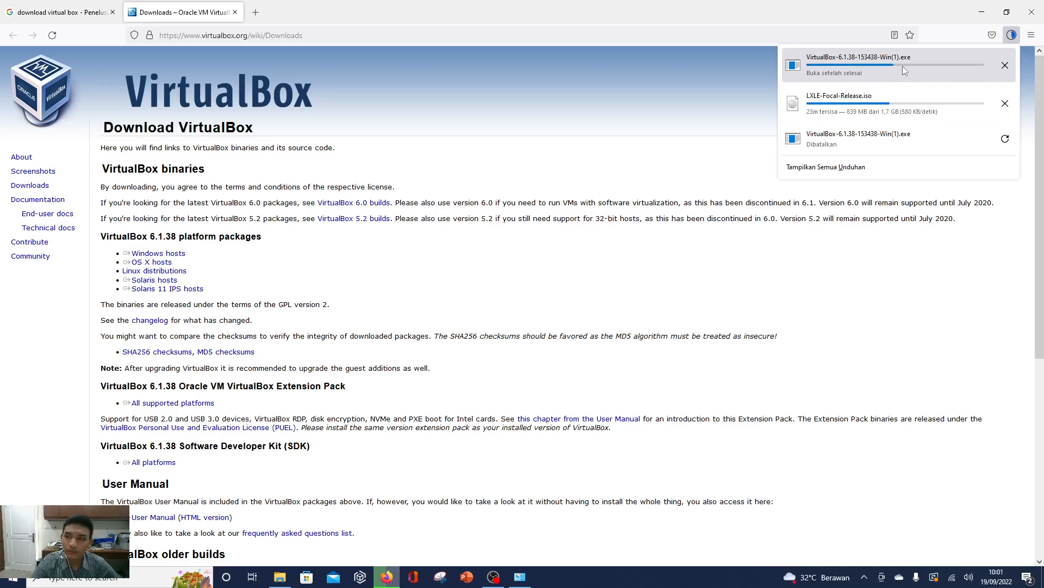
{"action": "left_click", "coordinate": [1004, 65]}
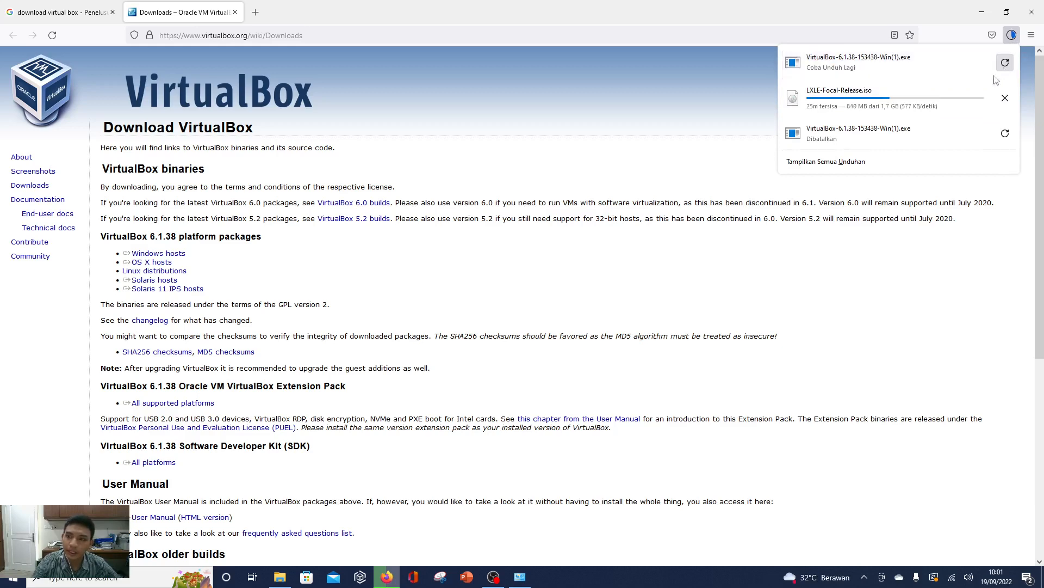
{"action": "left_click_drag", "start_coordinate": [637, 229], "coordinate": [610, 252]}
- Look up the Oracle VM VirtualBox app in Windows, and select the VirtualBox-6.1.38-153438-Win installer in the Downloads folder
{"action": "left_click", "coordinate": [280, 577]}
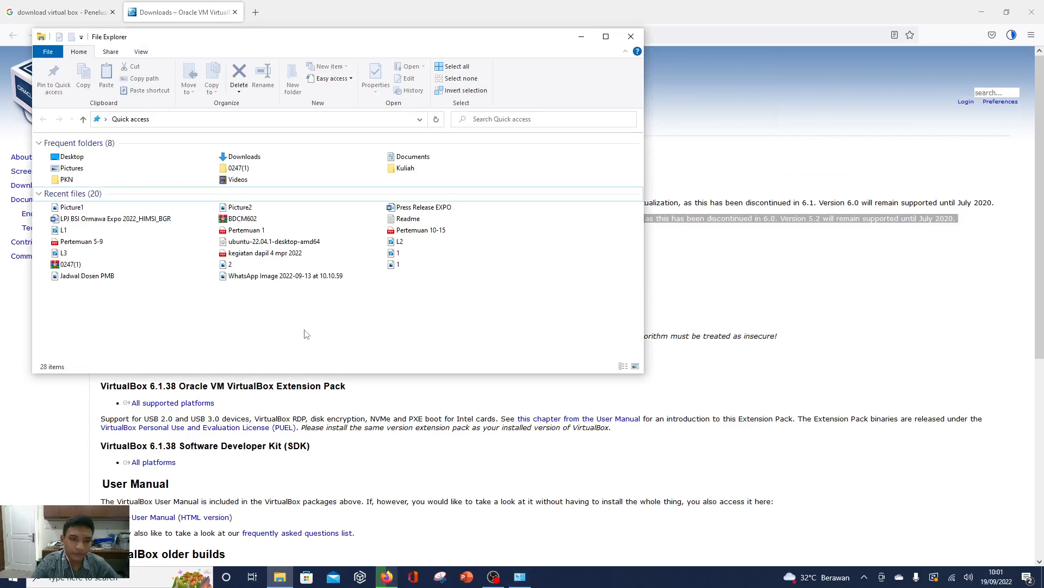
{"action": "left_click", "coordinate": [91, 580]}
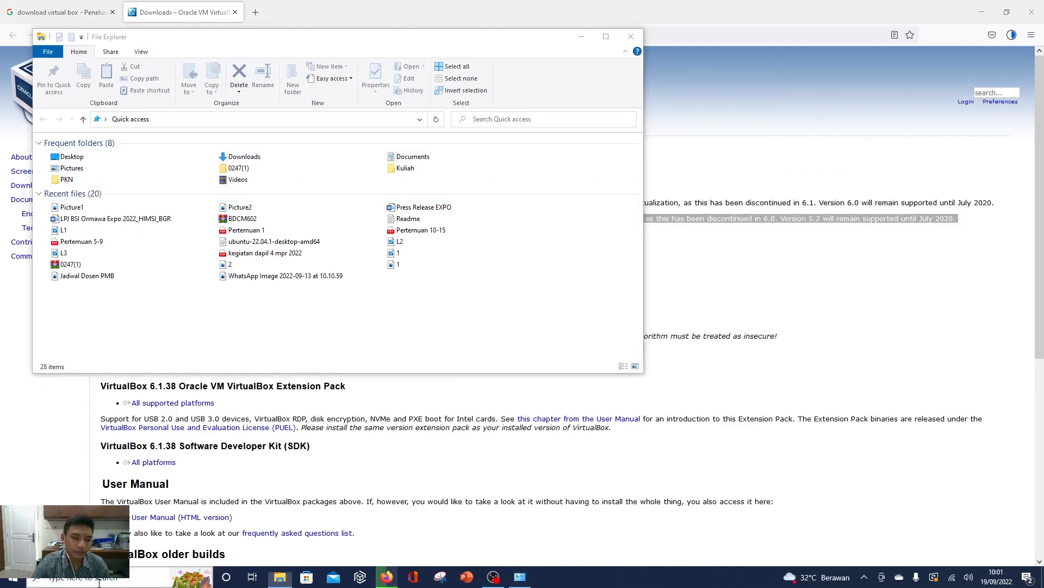
{"action": "type", "text": "virtu"}
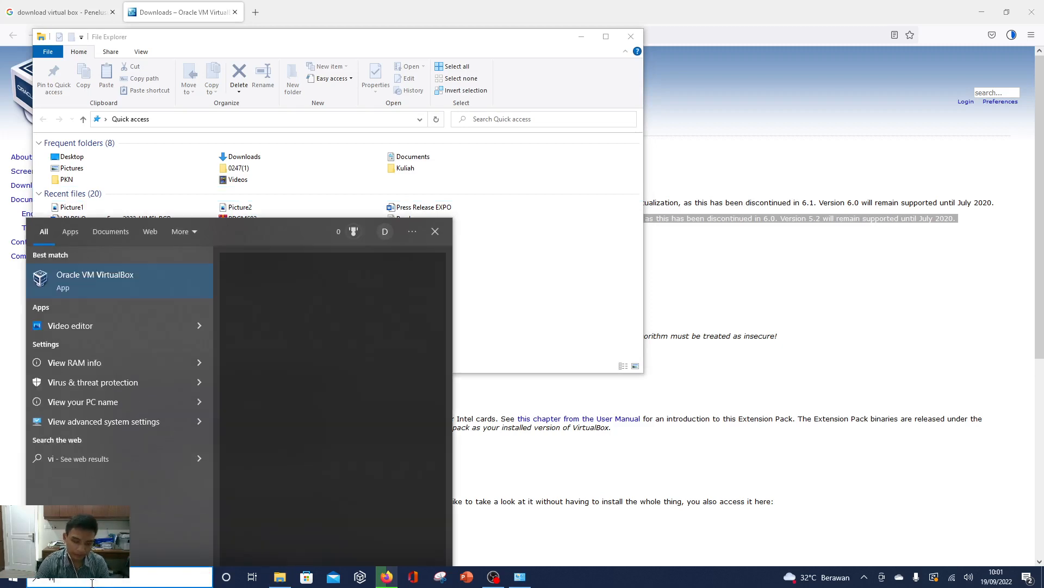
{"action": "left_click", "coordinate": [120, 290]}
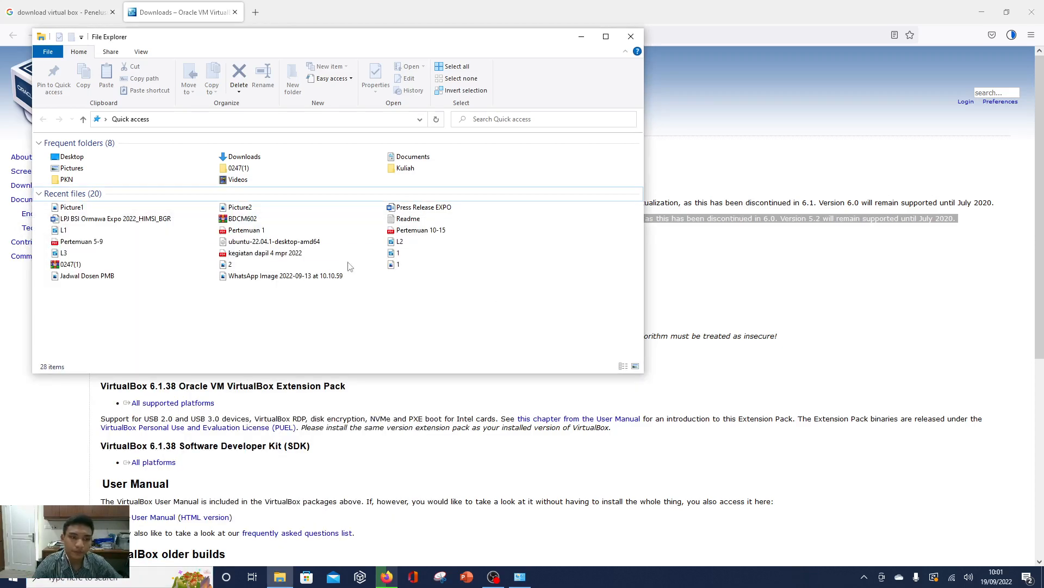
{"action": "double_click", "coordinate": [253, 158]}
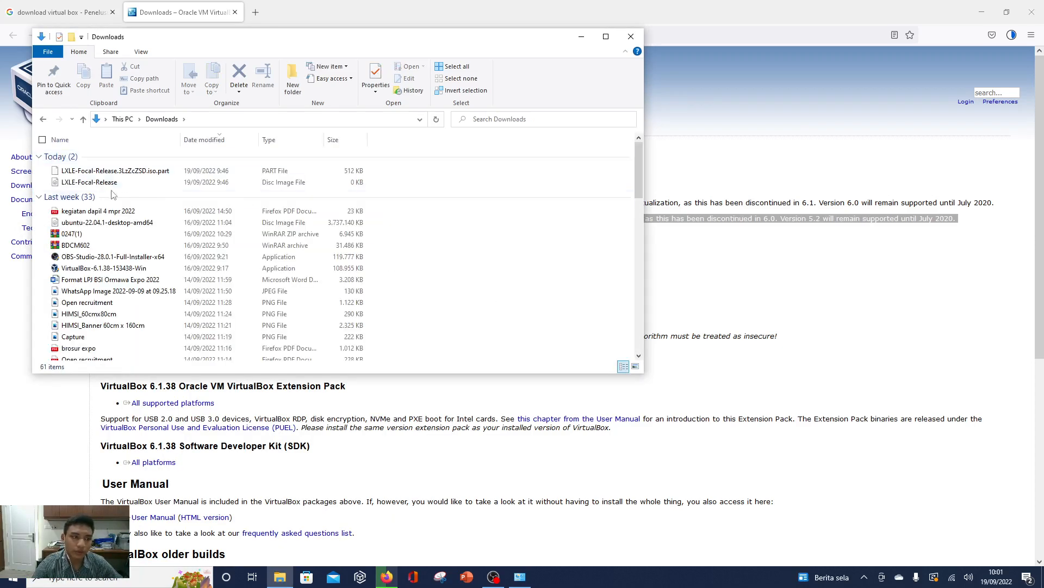
{"action": "left_click", "coordinate": [110, 270]}
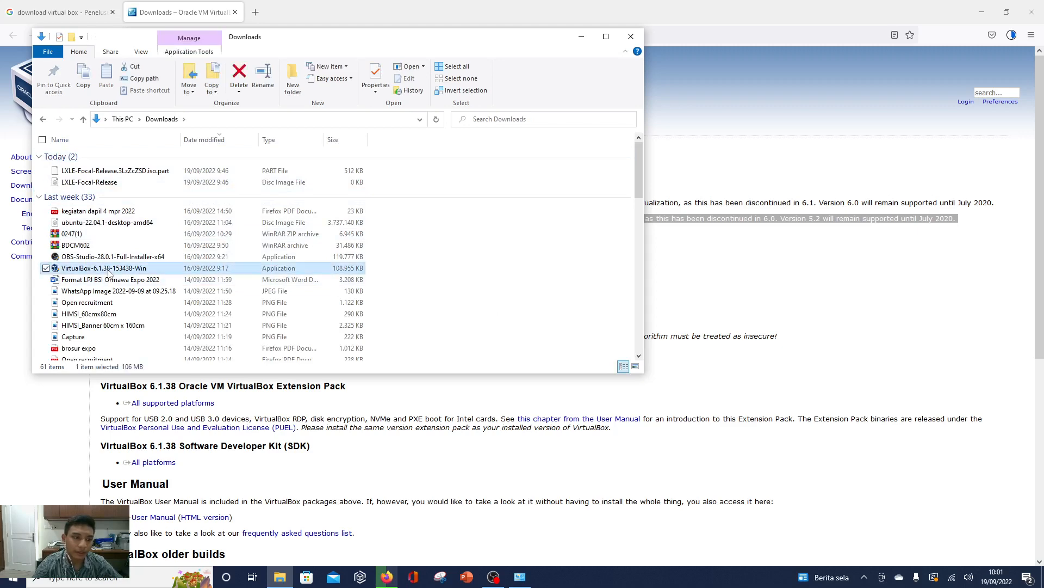
- Switch to Control Panel, uninstall Oracle VM VirtualBox 6.1.38 from the installed programs, and close the window
{"action": "left_click", "coordinate": [519, 577]}
{"action": "left_click", "coordinate": [381, 307]}
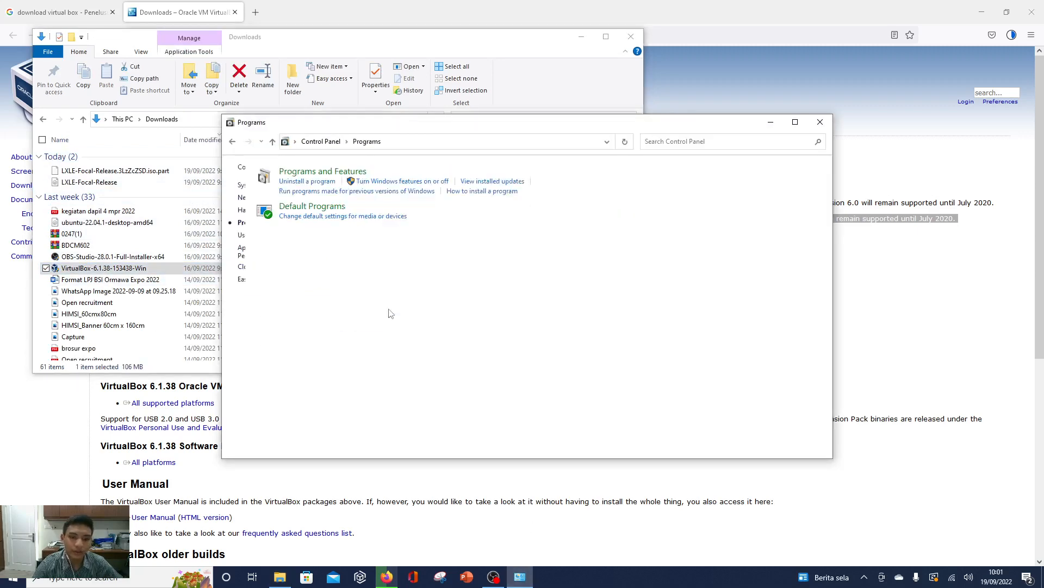
{"action": "left_click", "coordinate": [404, 182]}
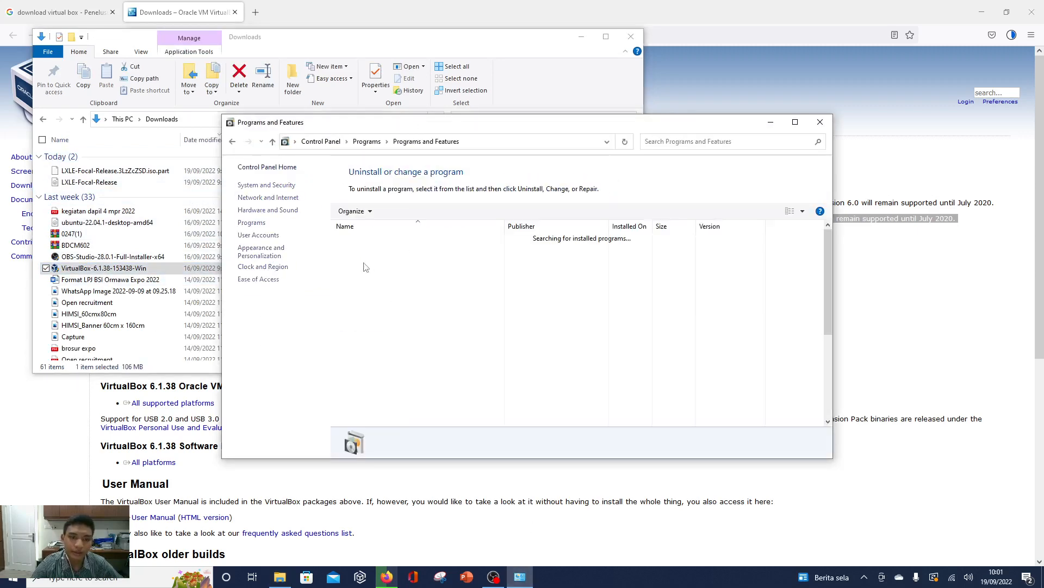
{"action": "left_click", "coordinate": [370, 331]}
{"action": "scroll", "coordinate": [377, 365], "scroll_direction": "down", "scroll_amount": 3}
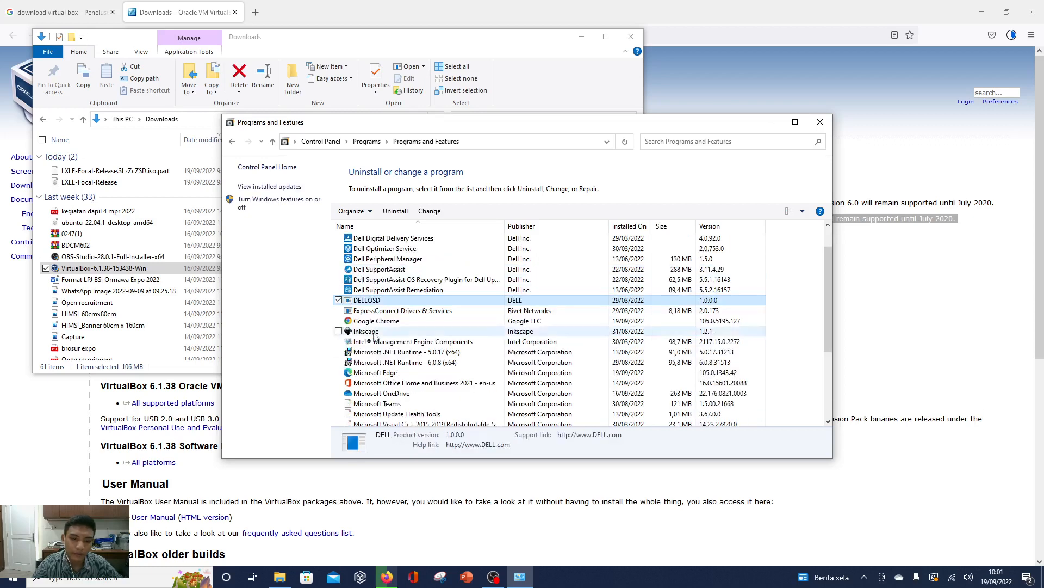
{"action": "scroll", "coordinate": [377, 364], "scroll_direction": "down", "scroll_amount": 2}
{"action": "double_click", "coordinate": [386, 362]}
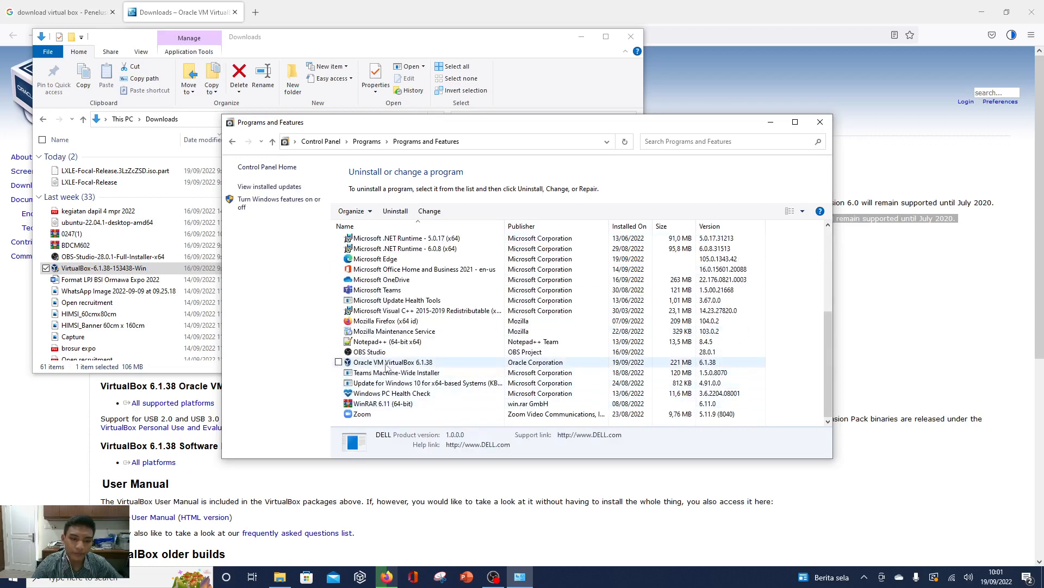
{"action": "left_click", "coordinate": [576, 286]}
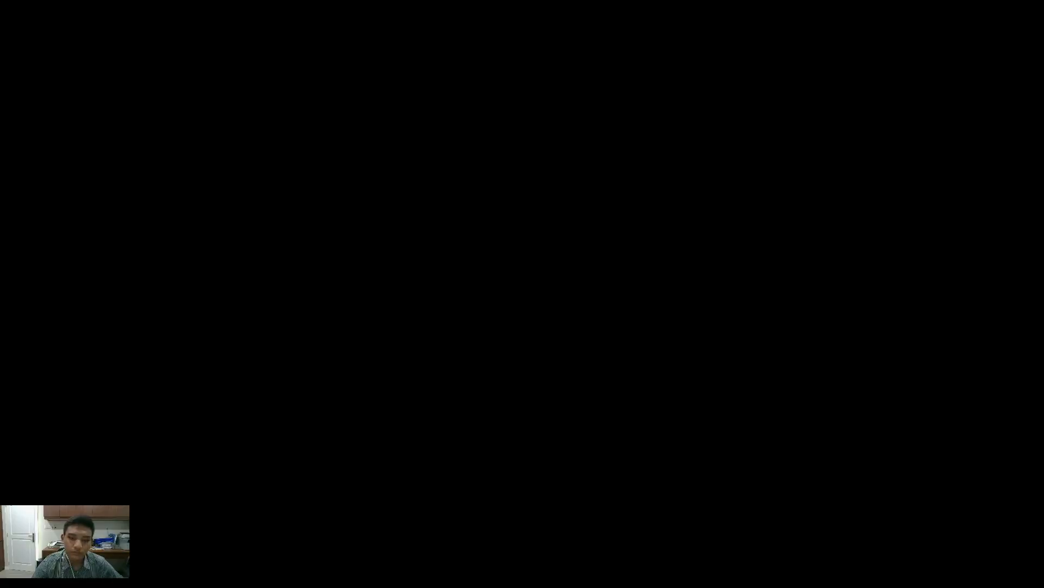
{"action": "left_click", "coordinate": [496, 356]}
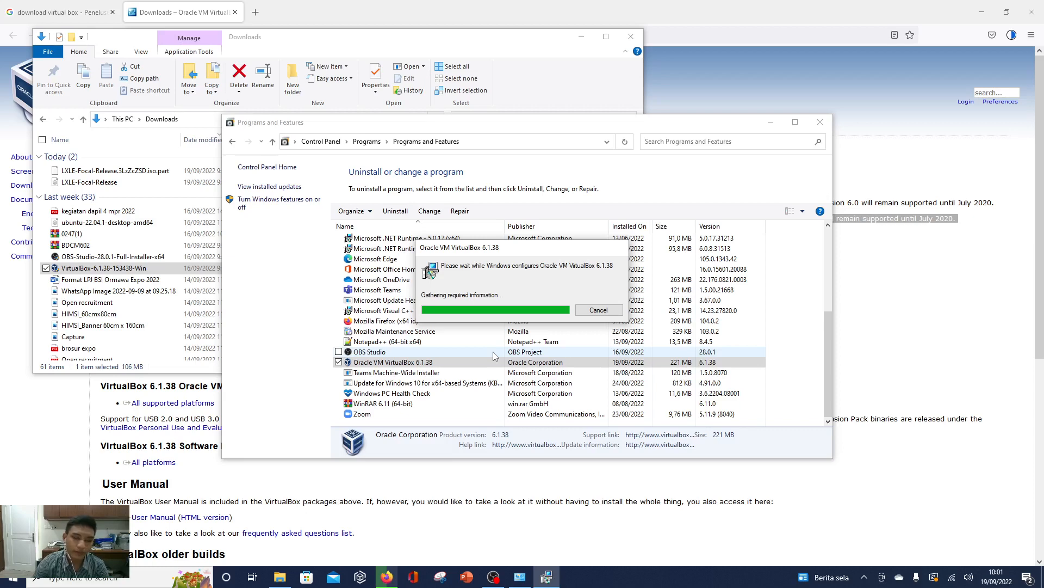
{"action": "left_click", "coordinate": [819, 121]}
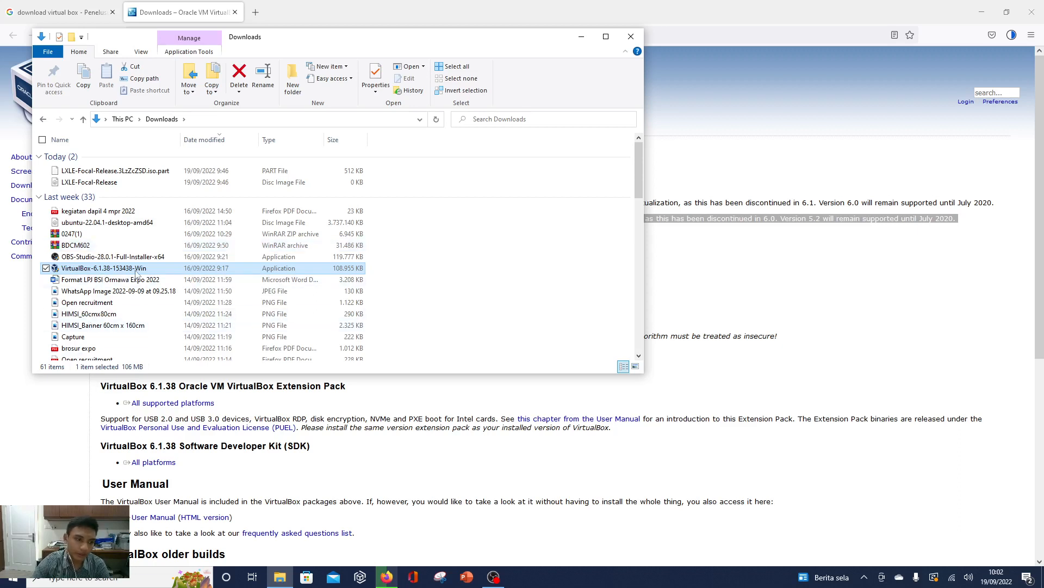
- Launch the VirtualBox-6.1.38-153438-Win installer from the Downloads folder and close File Explorer
{"action": "key", "text": "Down"}
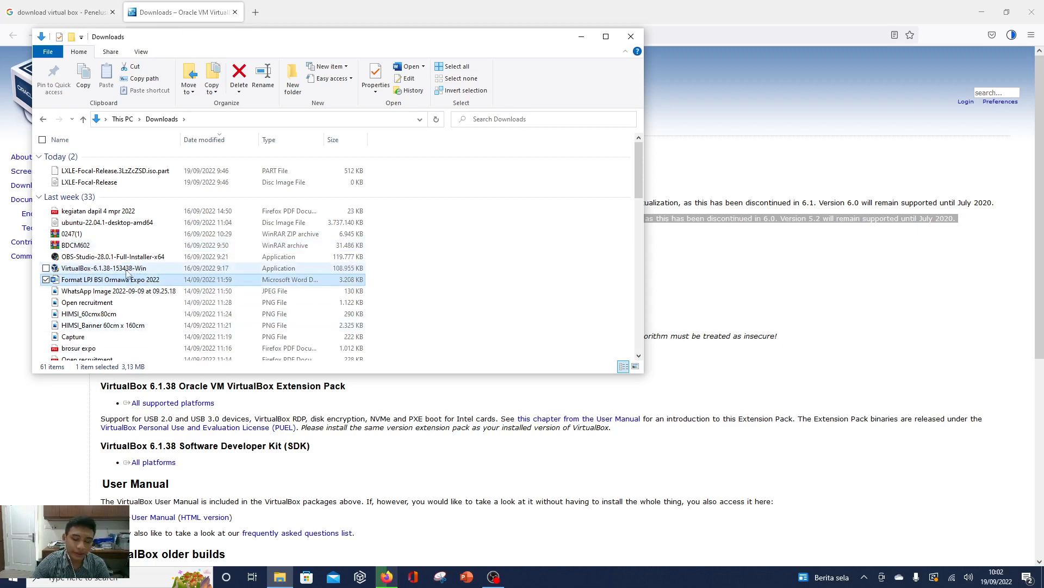
{"action": "double_click", "coordinate": [126, 270]}
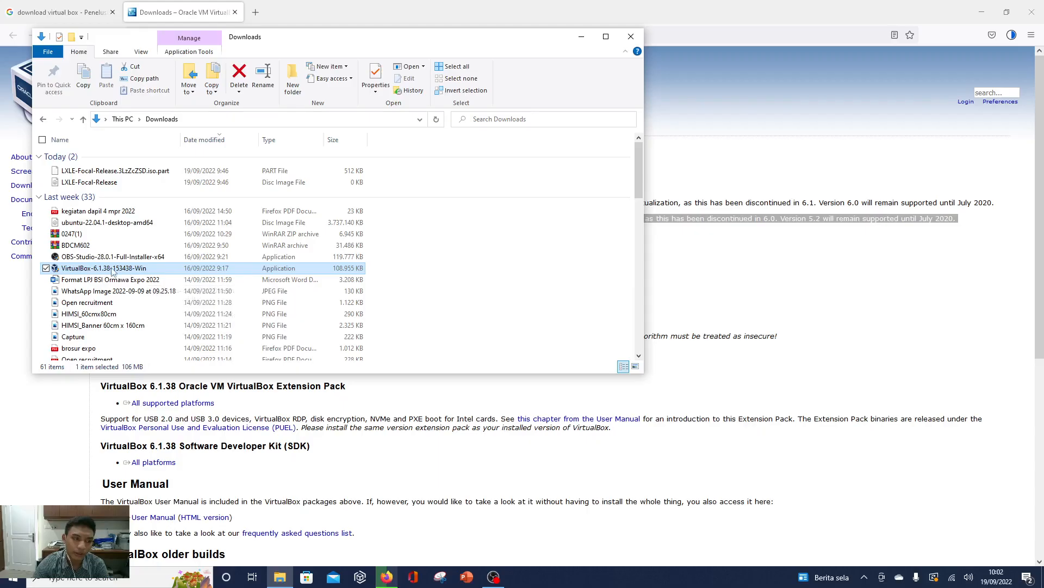
{"action": "left_click", "coordinate": [112, 277]}
{"action": "left_click", "coordinate": [110, 268]}
{"action": "double_click", "coordinate": [115, 269]}
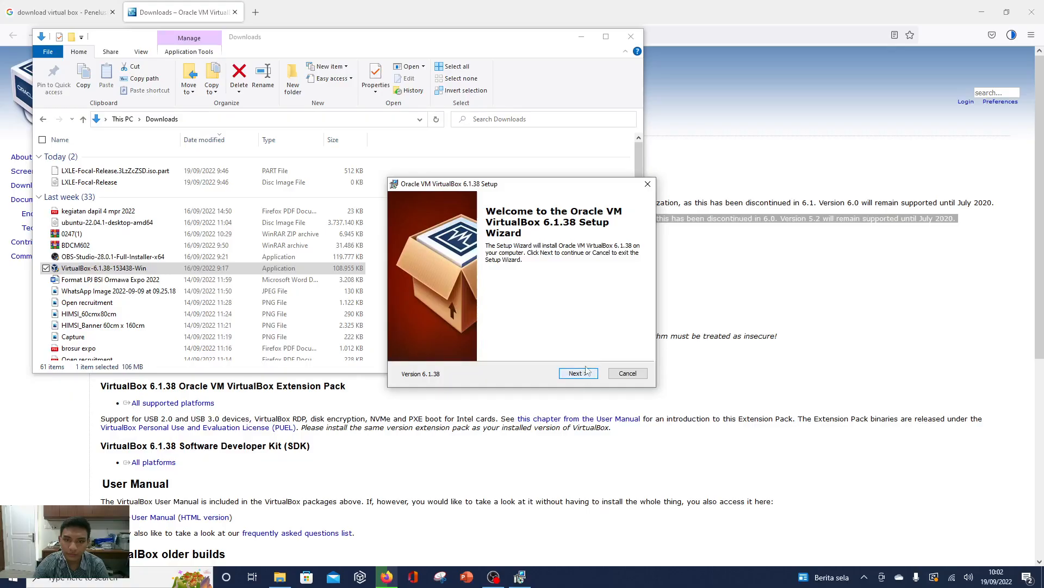
{"action": "left_click", "coordinate": [638, 38]}
{"action": "left_click", "coordinate": [631, 36]}
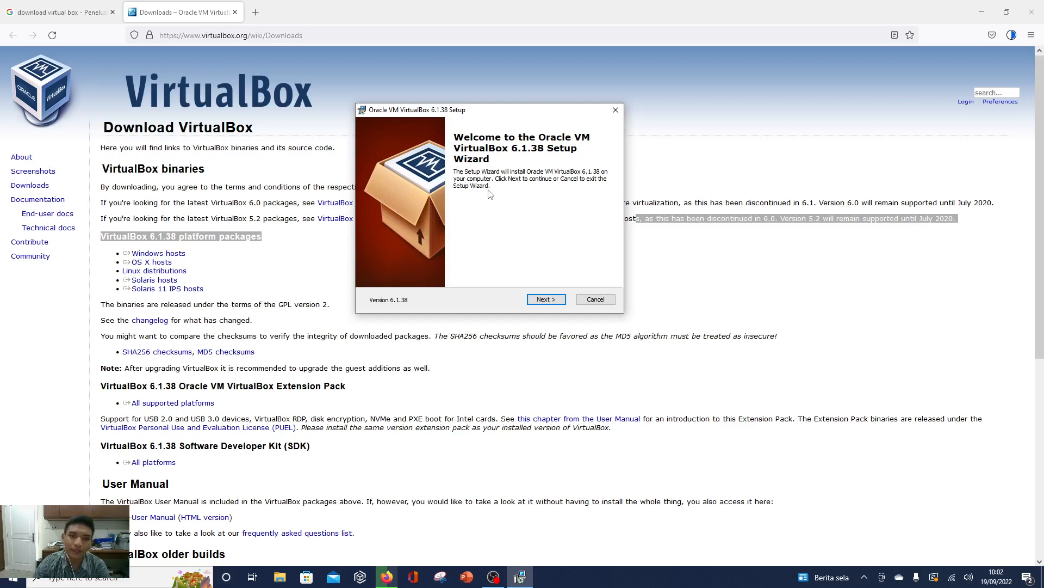
- Install Oracle VM VirtualBox 6.1.38 with the default features and location, and finish the setup without starting the program
{"action": "left_click", "coordinate": [544, 299]}
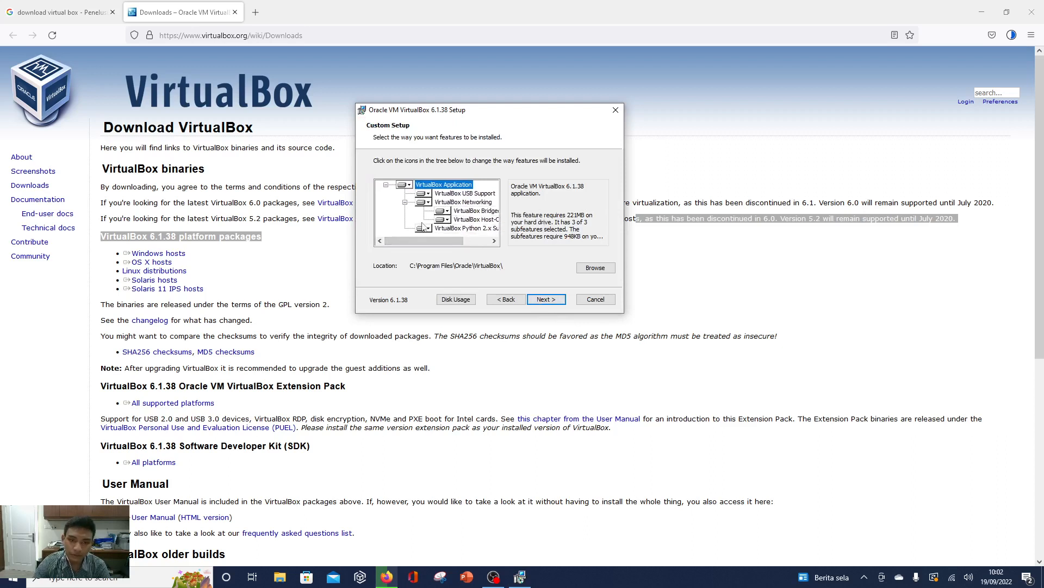
{"action": "left_click", "coordinate": [503, 302]}
{"action": "left_click", "coordinate": [544, 301]}
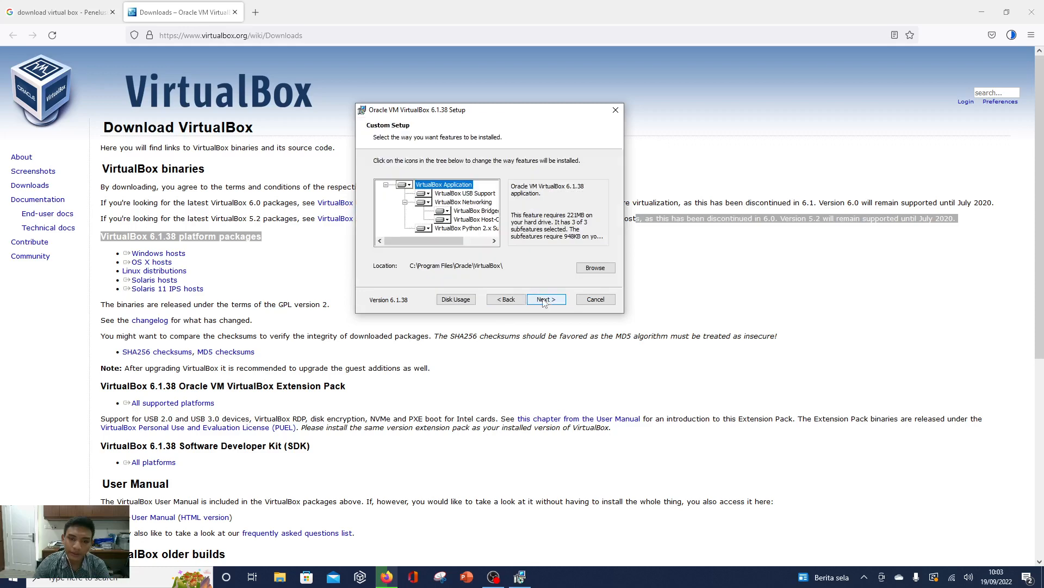
{"action": "left_click", "coordinate": [543, 301]}
{"action": "left_click", "coordinate": [547, 300]}
{"action": "left_click", "coordinate": [547, 300]}
{"action": "left_click", "coordinate": [546, 301]}
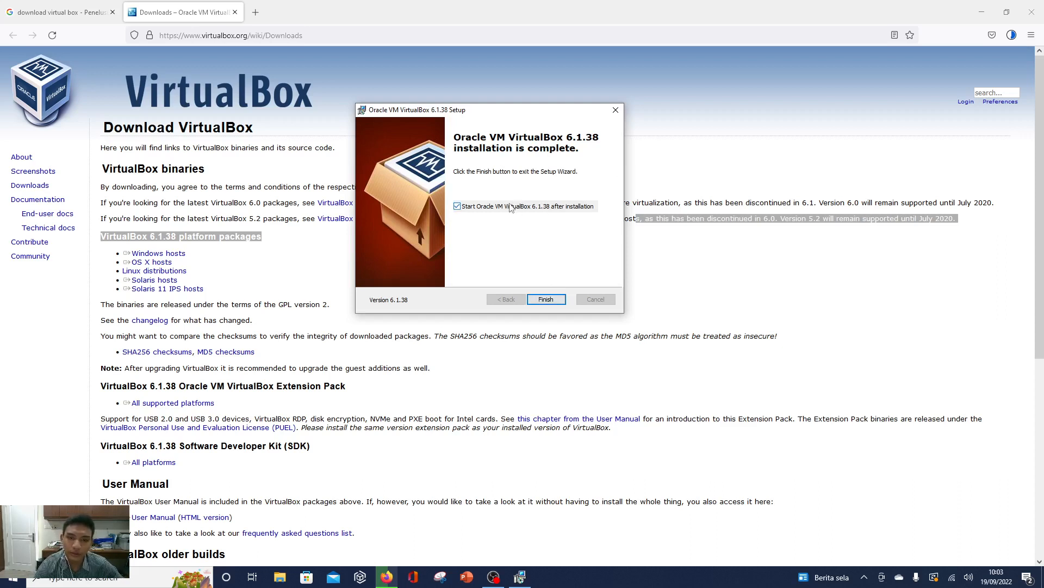
{"action": "left_click", "coordinate": [457, 207]}
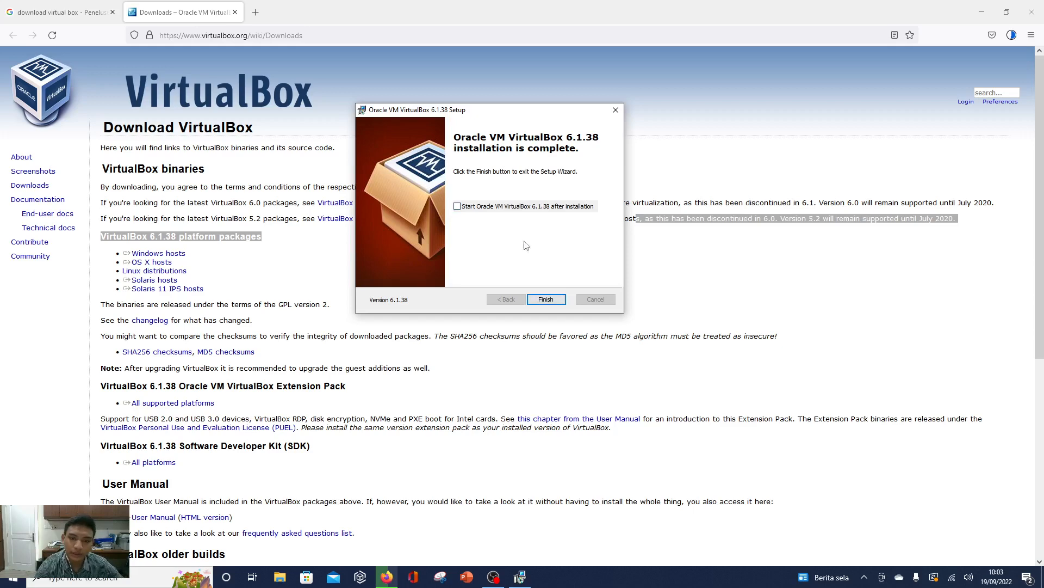
{"action": "left_click", "coordinate": [547, 299]}
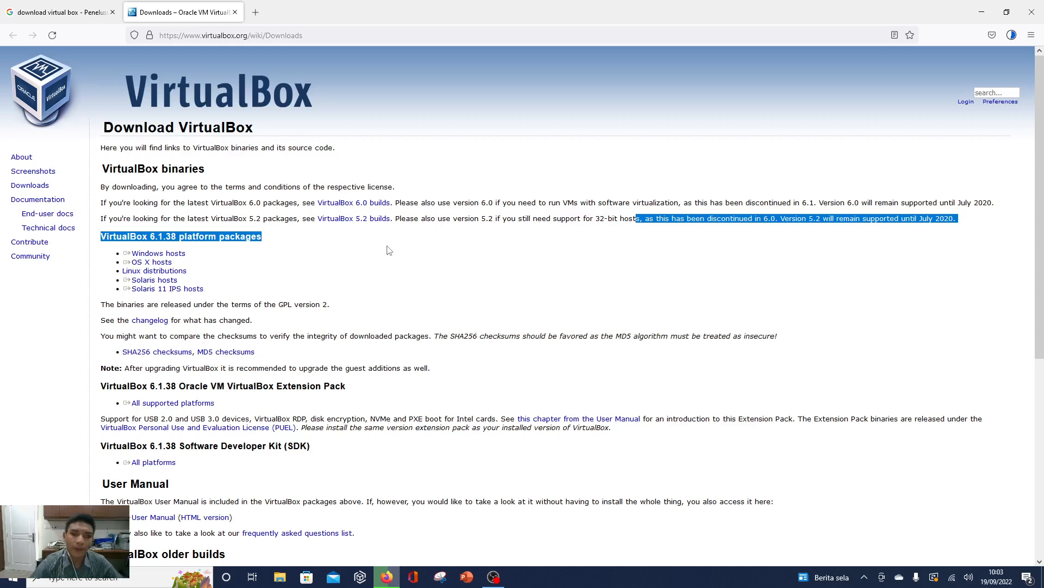
- Return to the Google results and search for "download lxle" instead
{"action": "left_click", "coordinate": [76, 7]}
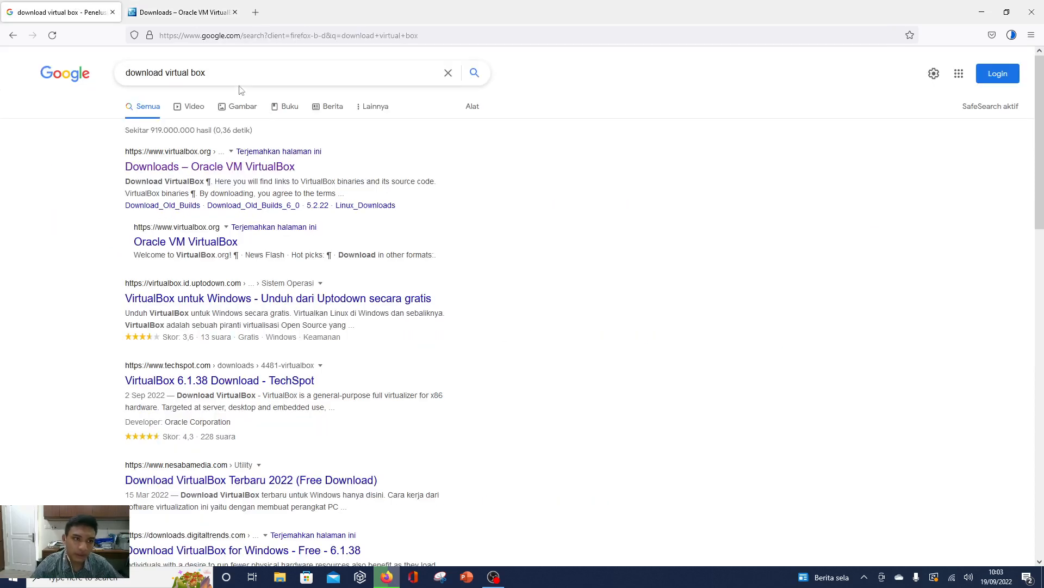
{"action": "left_click_drag", "start_coordinate": [240, 82], "coordinate": [12, 66]}
{"action": "key", "text": "BackSpace"}
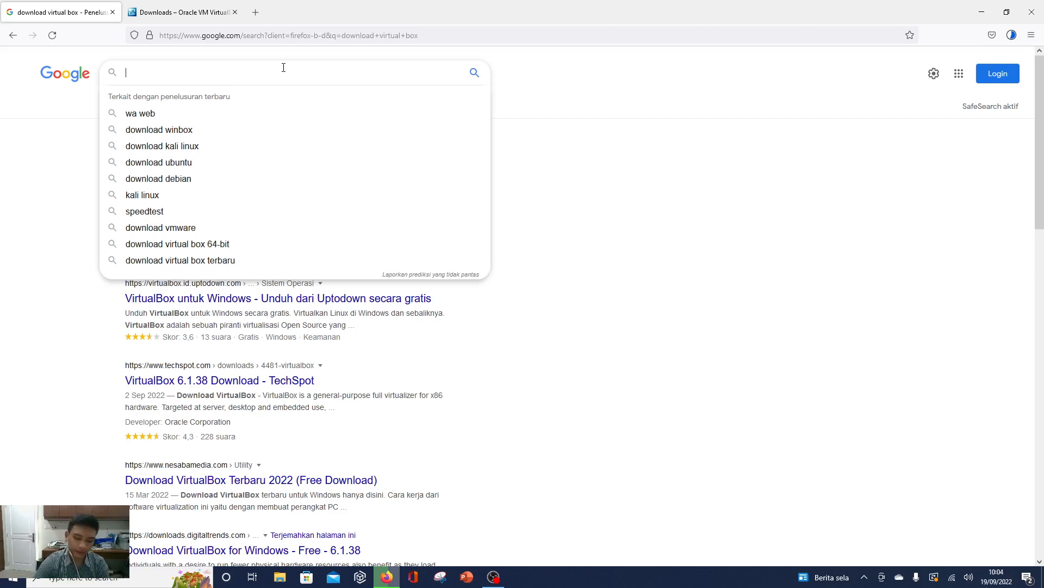
{"action": "type", "text": "download l"}
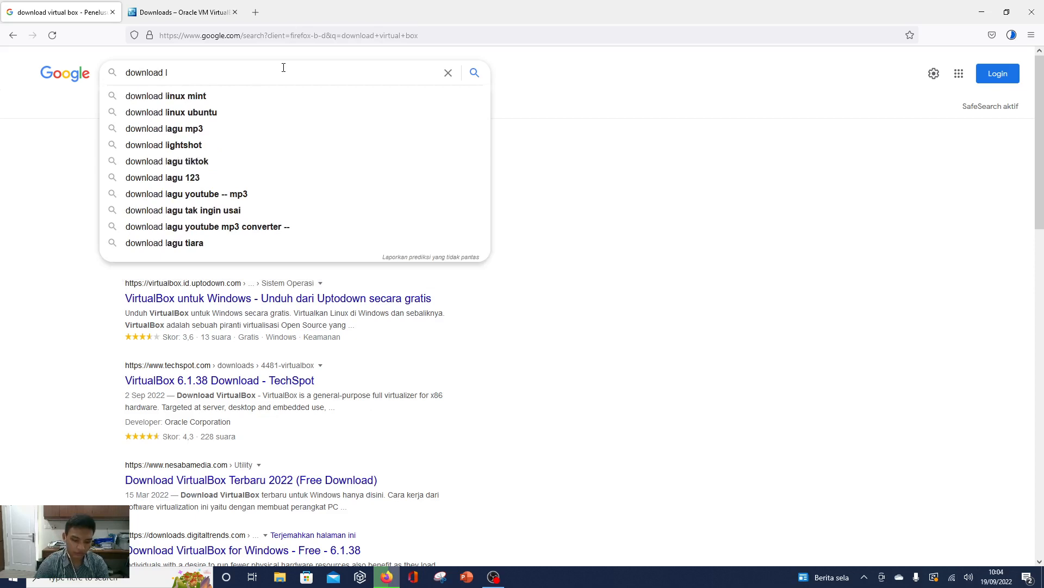
{"action": "type", "text": "xle"}
{"action": "key", "text": "Return"}
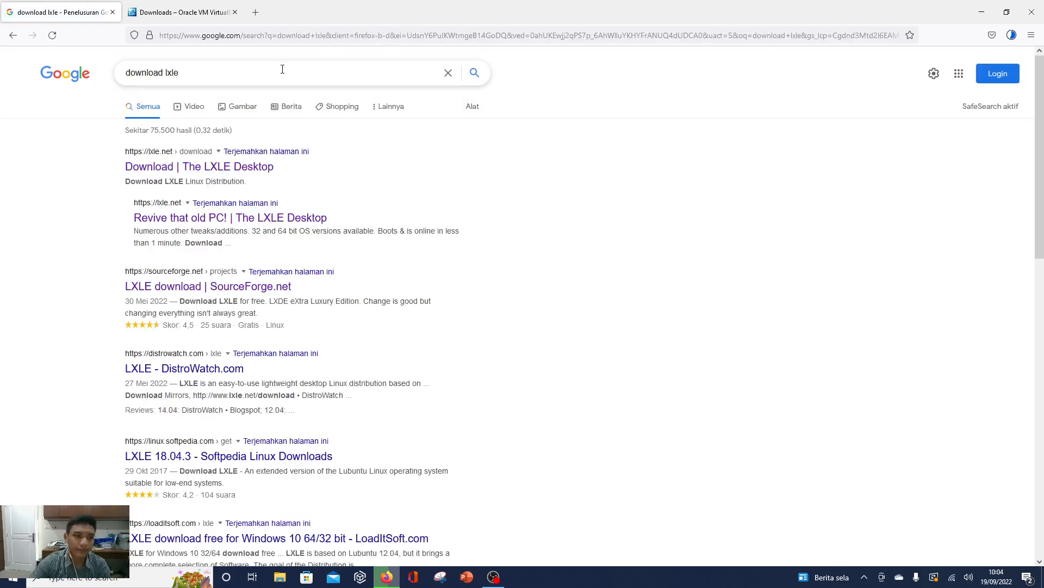
- Close the VirtualBox downloads page and search for "distro linux daftar" in a new tab
{"action": "left_click", "coordinate": [235, 12]}
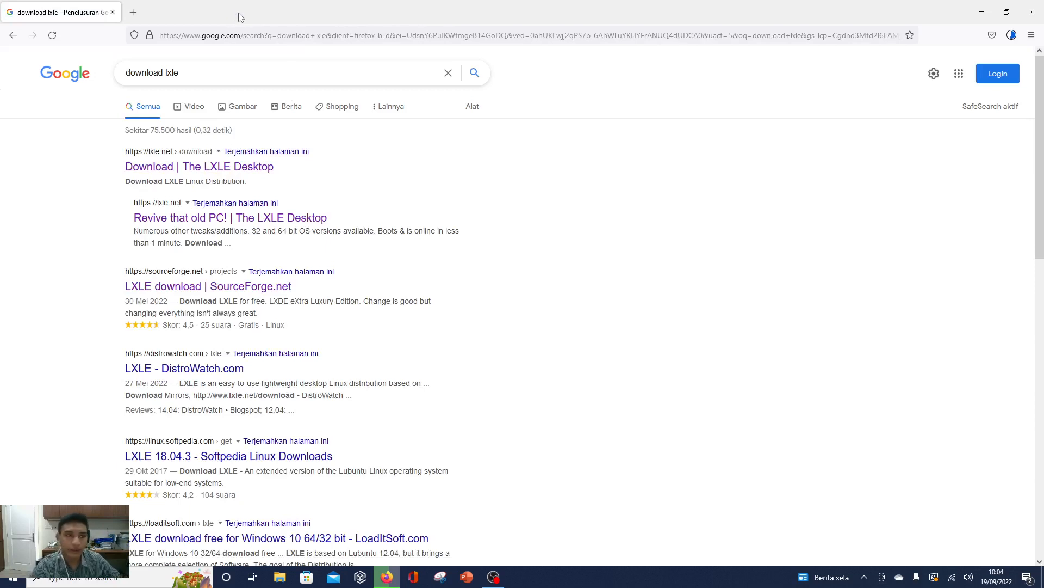
{"action": "left_click", "coordinate": [133, 12]}
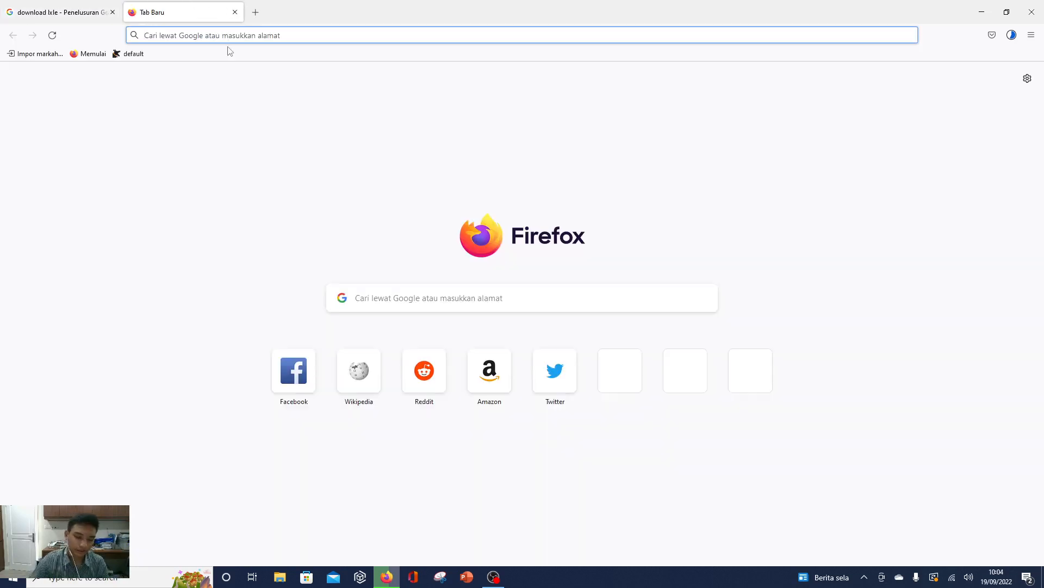
{"action": "type", "text": "distro lin"}
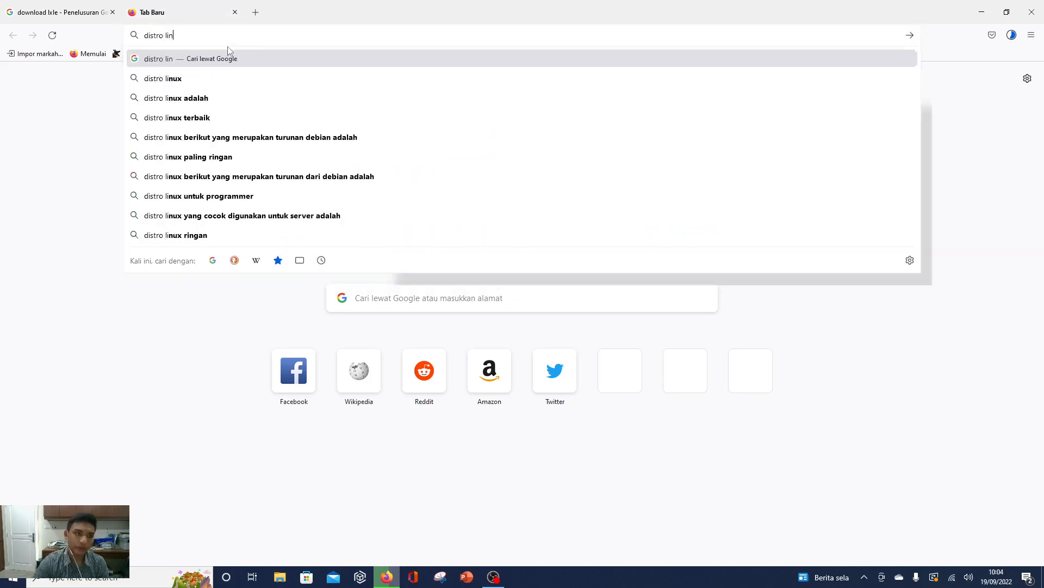
{"action": "type", "text": "ux daftar"}
{"action": "key", "text": "Return"}
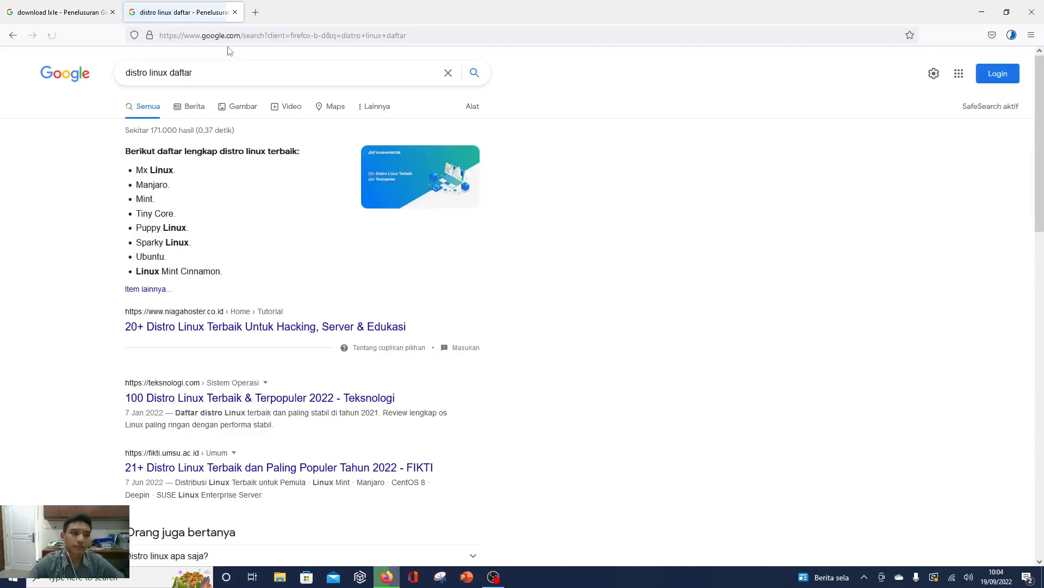
- Open the Teksnologi result "100 Distro Linux Terbaik & Terpopuler 2022" in a new tab and switch to it
{"action": "scroll", "coordinate": [228, 381], "scroll_direction": "down", "scroll_amount": 2}
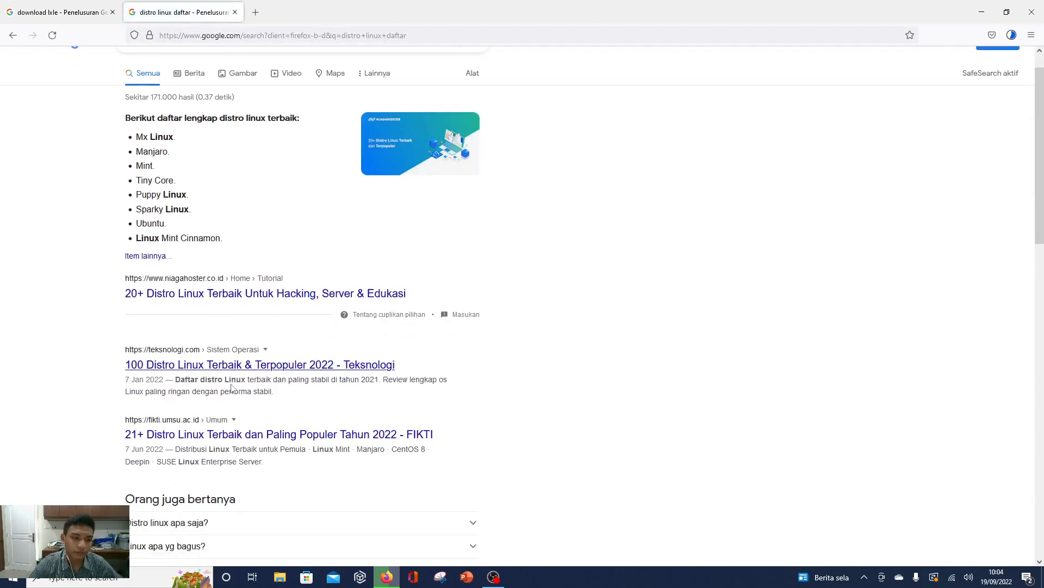
{"action": "scroll", "coordinate": [231, 387], "scroll_direction": "down", "scroll_amount": 1}
{"action": "right_click", "coordinate": [234, 344]}
{"action": "left_click", "coordinate": [255, 355]}
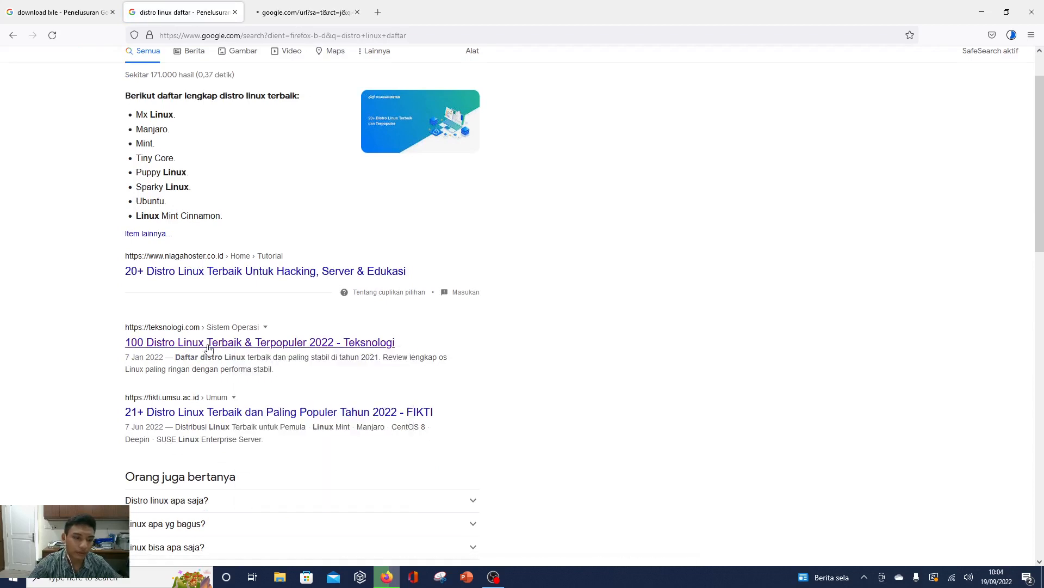
{"action": "left_click", "coordinate": [299, 7]}
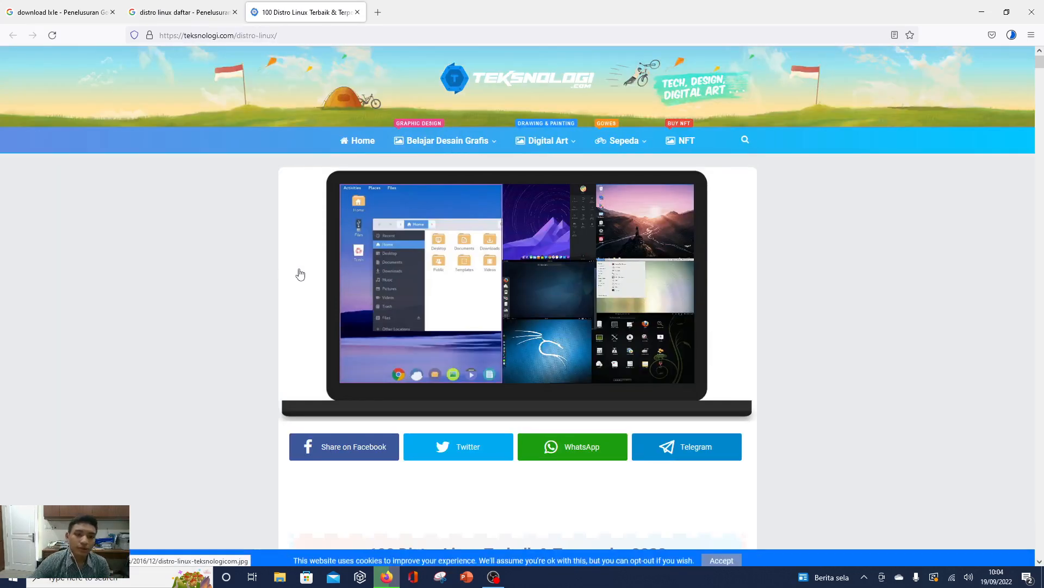
- Find the article's table of 100 Linux distributions and highlight its first row, MX Linux
{"action": "scroll", "coordinate": [298, 270], "scroll_direction": "down", "scroll_amount": 15}
{"action": "scroll", "coordinate": [348, 353], "scroll_direction": "down", "scroll_amount": 10}
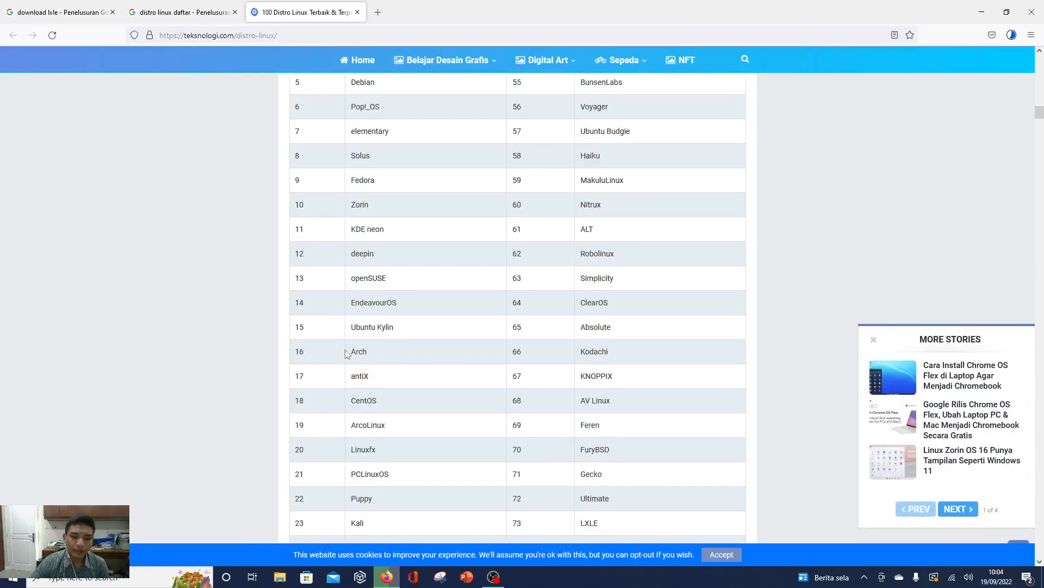
{"action": "scroll", "coordinate": [343, 359], "scroll_direction": "up", "scroll_amount": 6}
{"action": "scroll", "coordinate": [333, 365], "scroll_direction": "down", "scroll_amount": 2}
{"action": "scroll", "coordinate": [329, 362], "scroll_direction": "up", "scroll_amount": 5}
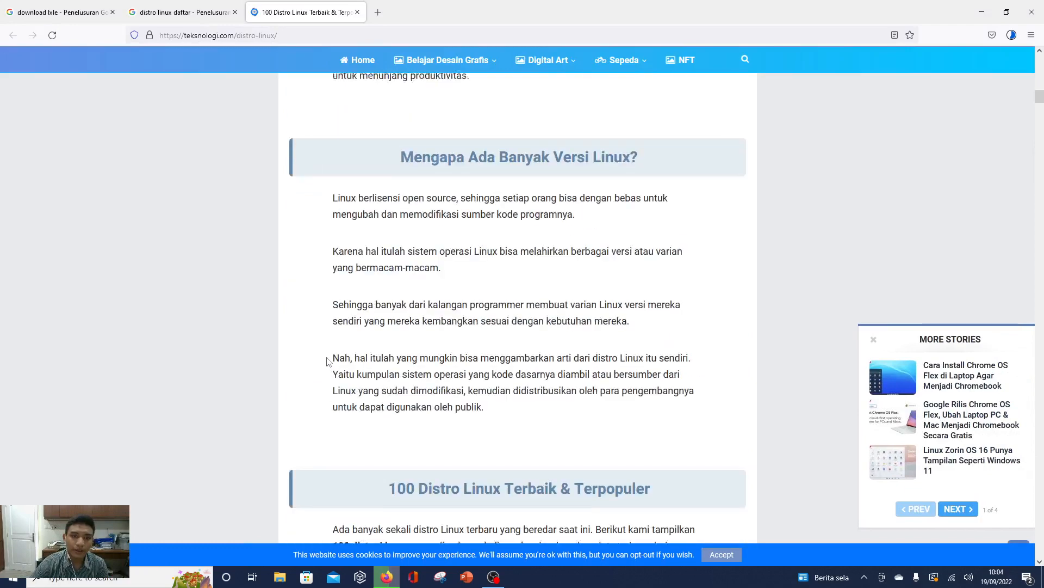
{"action": "scroll", "coordinate": [326, 362], "scroll_direction": "down", "scroll_amount": 6}
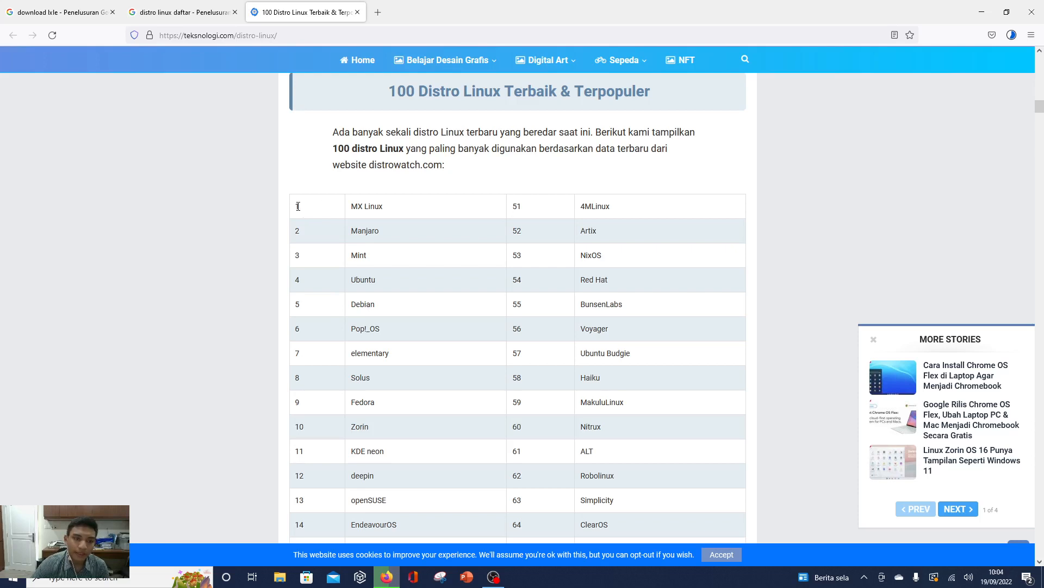
{"action": "left_click_drag", "start_coordinate": [298, 206], "coordinate": [401, 213]}
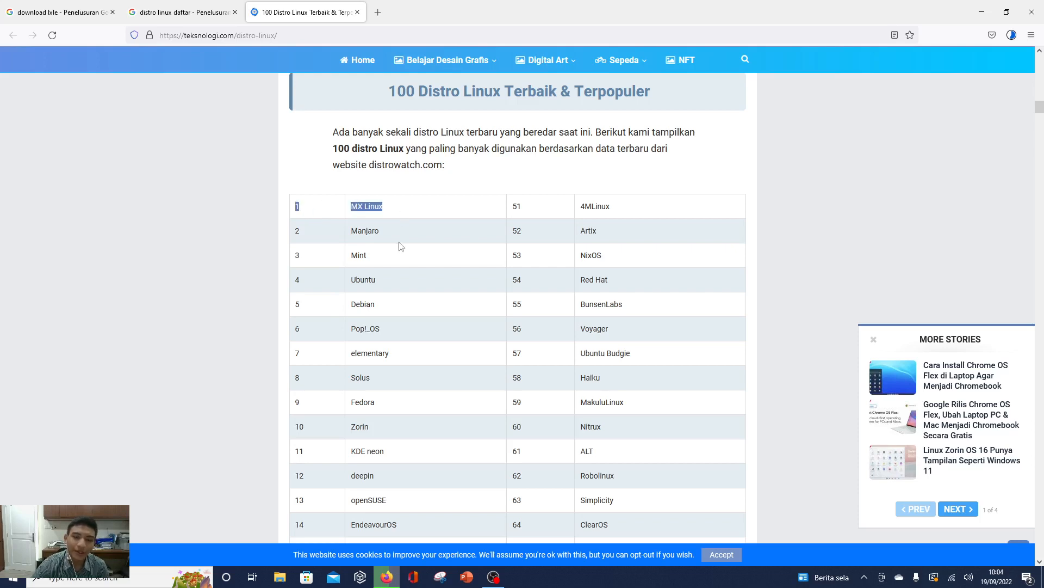
{"action": "left_click", "coordinate": [363, 230]}
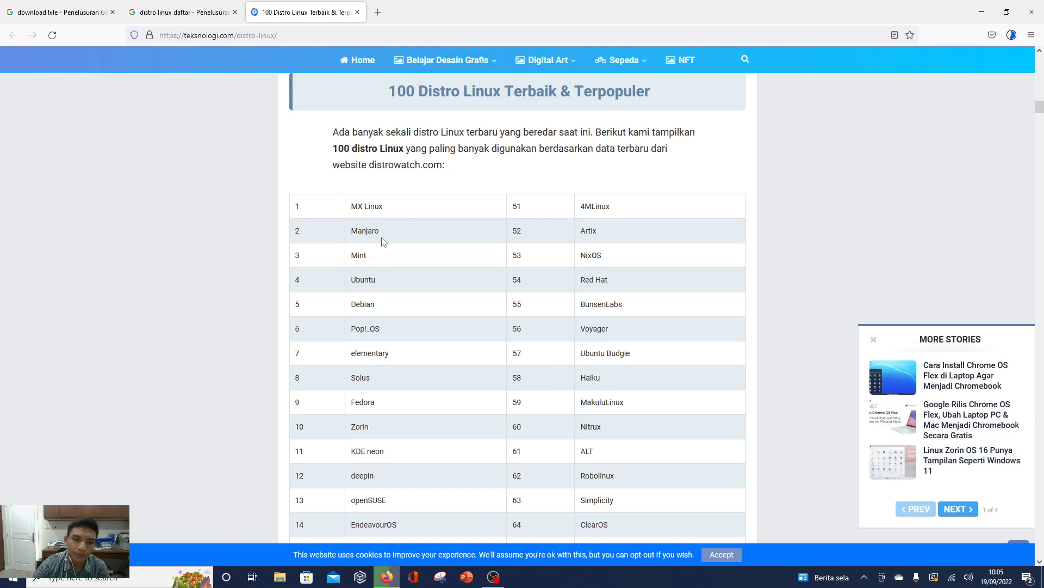
- Read through the ranked distributions in both halves of the table, looking for the LXLE entry, and skim the article's introduction
{"action": "scroll", "coordinate": [381, 247], "scroll_direction": "up", "scroll_amount": 1}
{"action": "scroll", "coordinate": [380, 251], "scroll_direction": "down", "scroll_amount": 2}
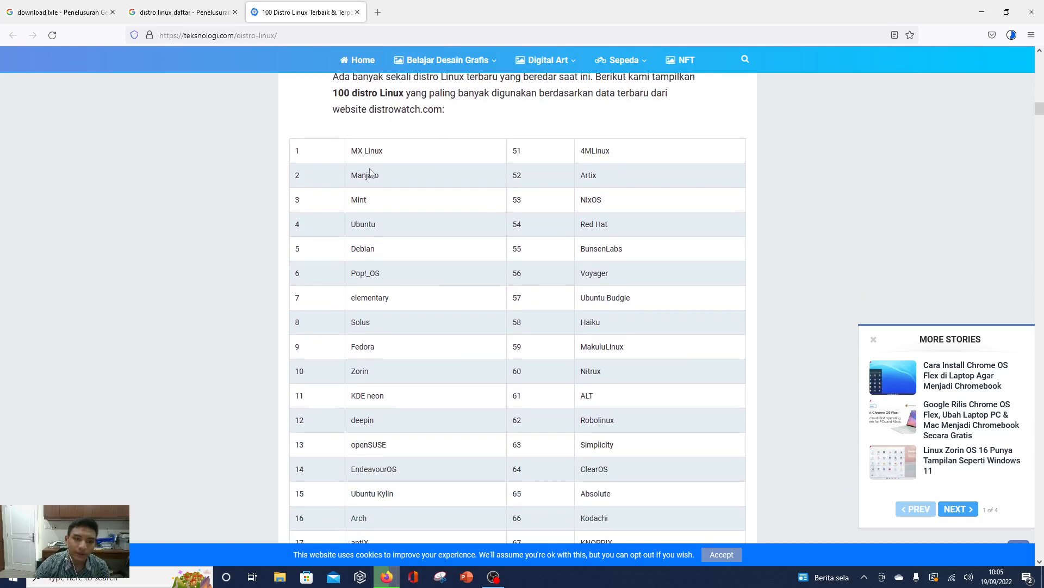
{"action": "scroll", "coordinate": [373, 250], "scroll_direction": "down", "scroll_amount": 1}
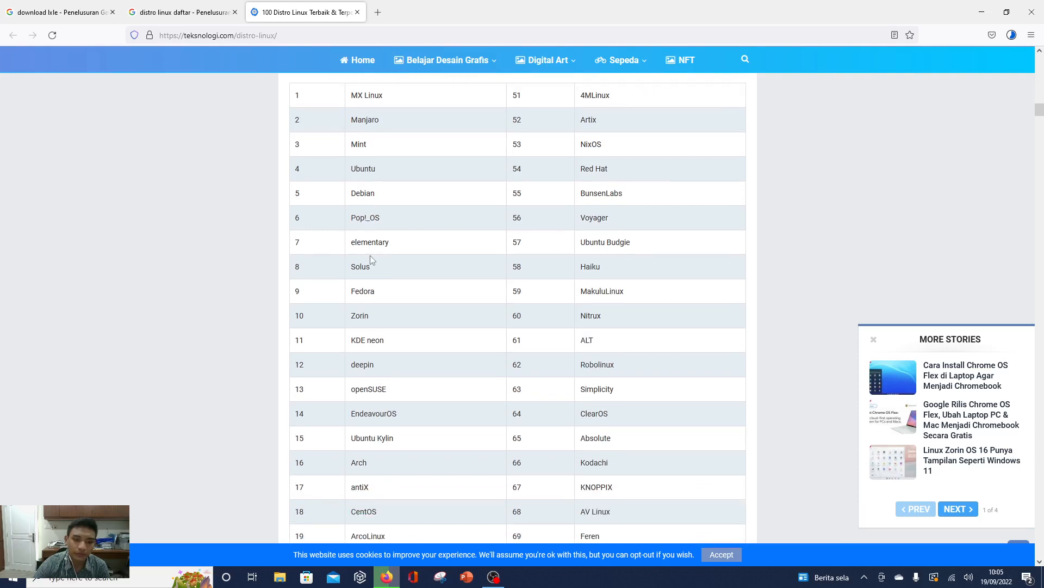
{"action": "scroll", "coordinate": [370, 261], "scroll_direction": "down", "scroll_amount": 2}
{"action": "scroll", "coordinate": [370, 264], "scroll_direction": "down", "scroll_amount": 1}
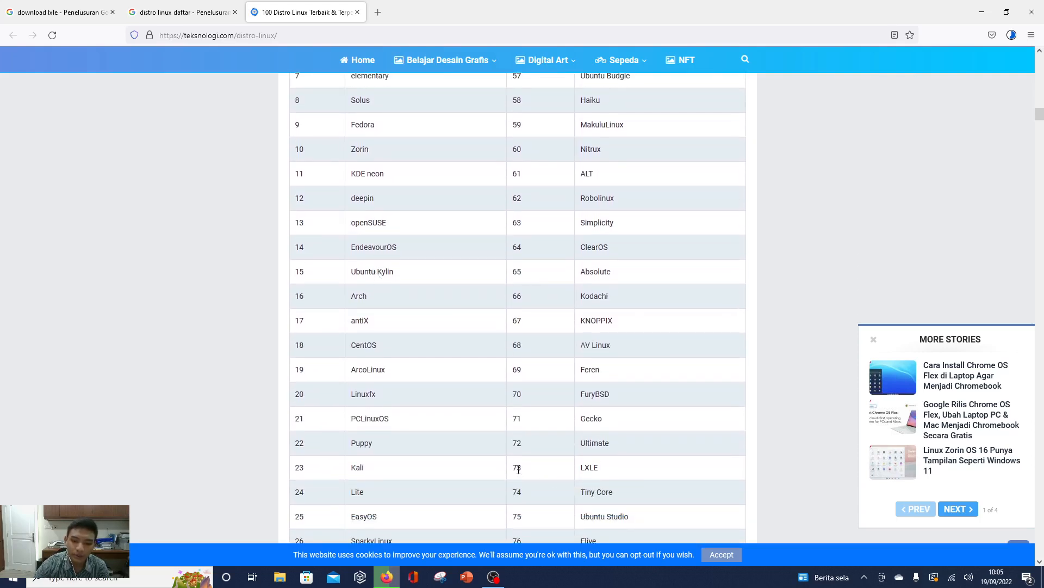
{"action": "scroll", "coordinate": [519, 470], "scroll_direction": "down", "scroll_amount": 1}
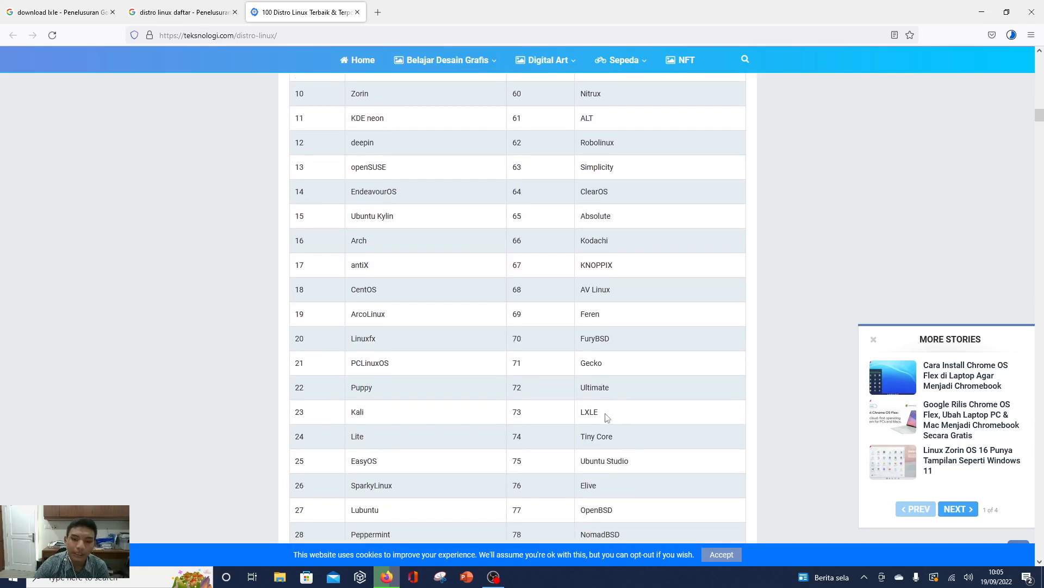
{"action": "scroll", "coordinate": [607, 417], "scroll_direction": "up", "scroll_amount": 6}
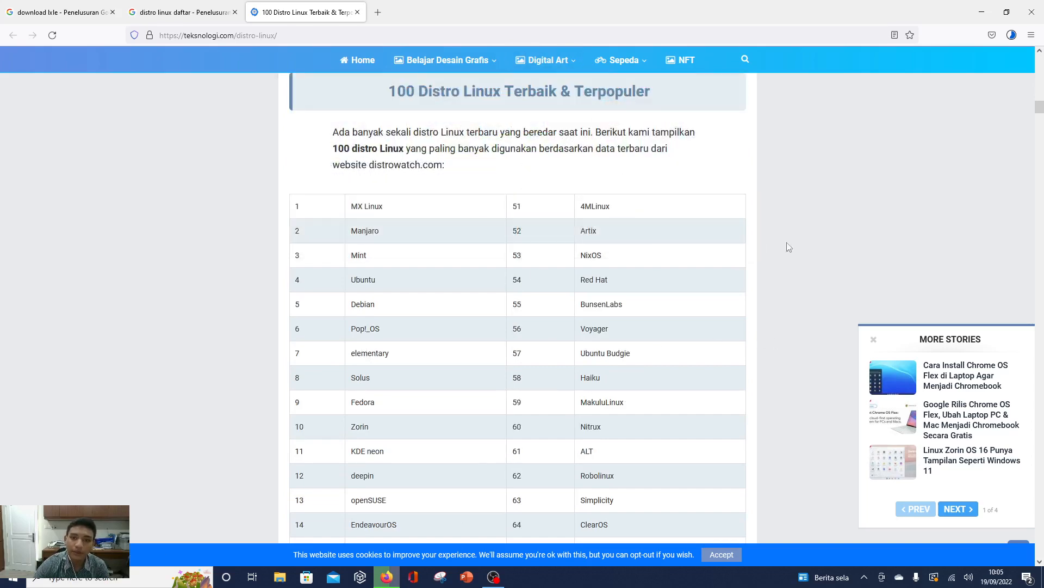
{"action": "scroll", "coordinate": [545, 375], "scroll_direction": "down", "scroll_amount": 12}
{"action": "scroll", "coordinate": [545, 375], "scroll_direction": "up", "scroll_amount": 3}
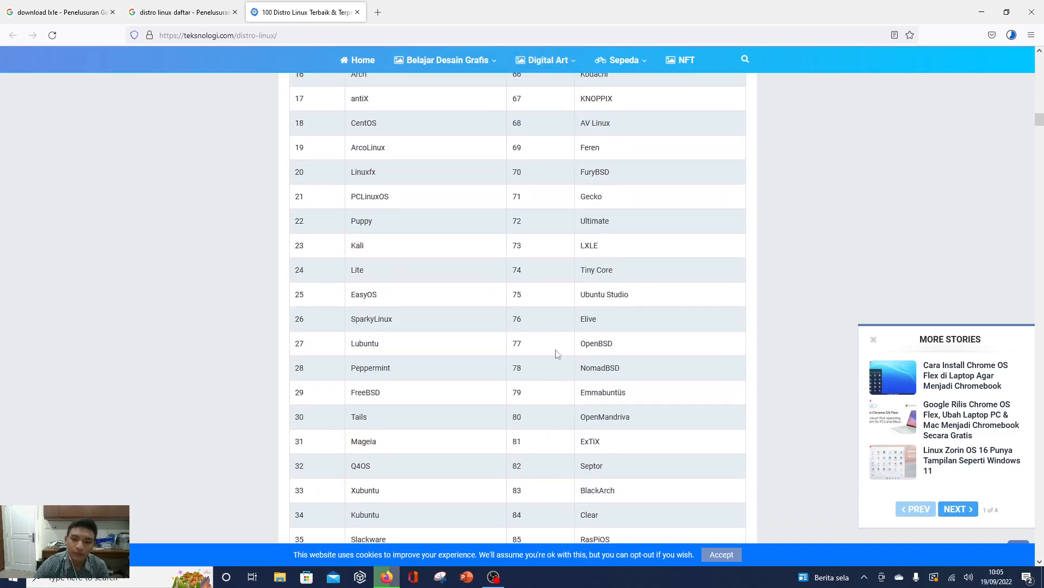
{"action": "scroll", "coordinate": [552, 483], "scroll_direction": "up", "scroll_amount": 2}
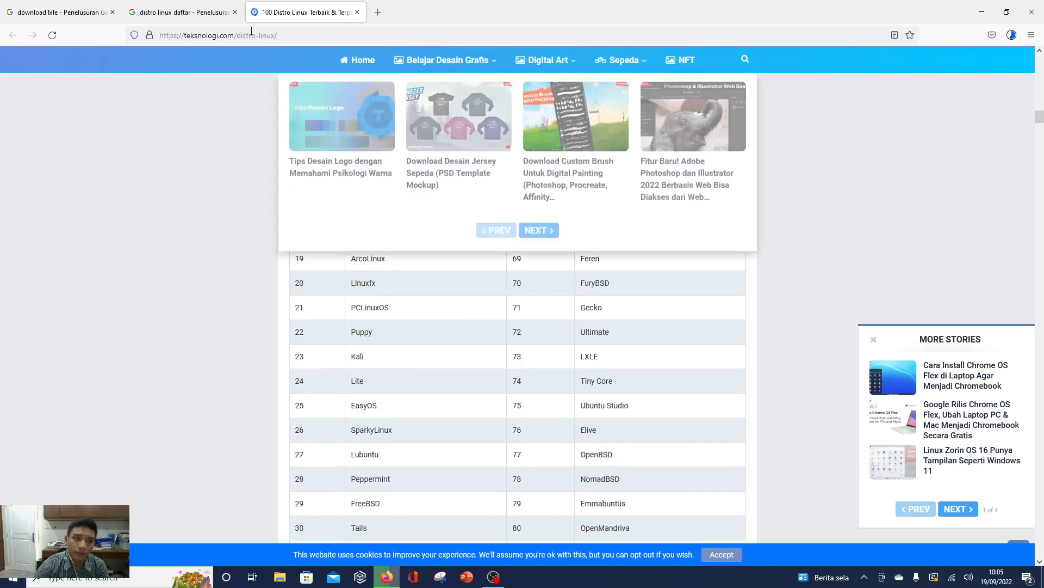
{"action": "scroll", "coordinate": [556, 280], "scroll_direction": "up", "scroll_amount": 15}
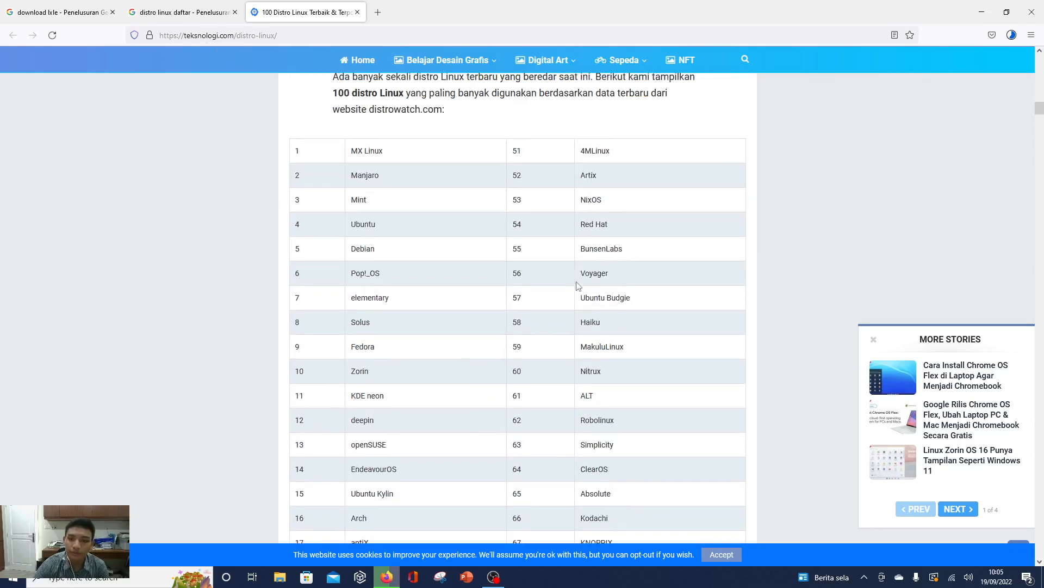
{"action": "scroll", "coordinate": [556, 280], "scroll_direction": "up", "scroll_amount": 10}
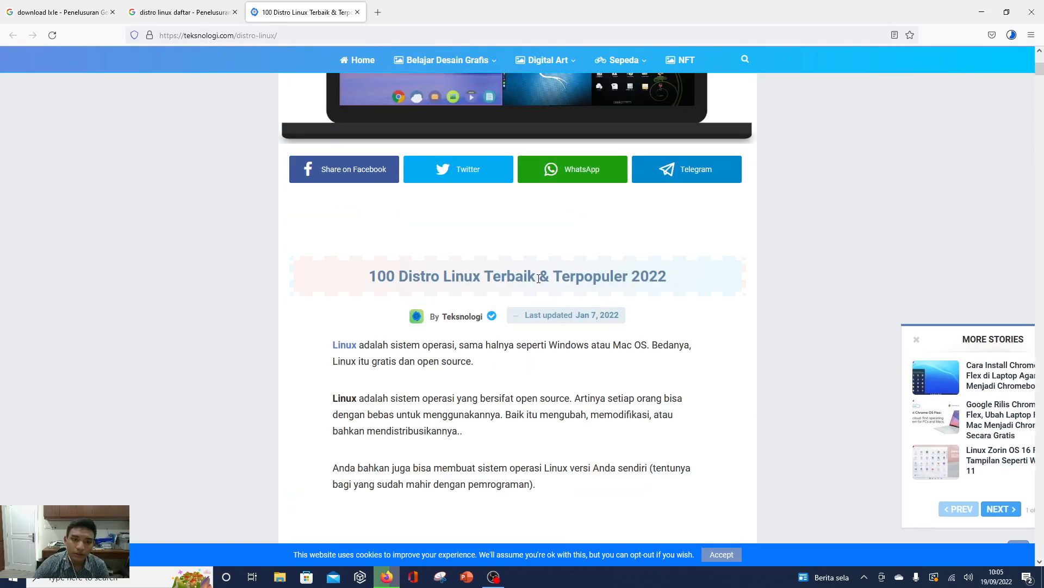
{"action": "scroll", "coordinate": [536, 275], "scroll_direction": "down", "scroll_amount": 6}
{"action": "scroll", "coordinate": [527, 272], "scroll_direction": "down", "scroll_amount": 15}
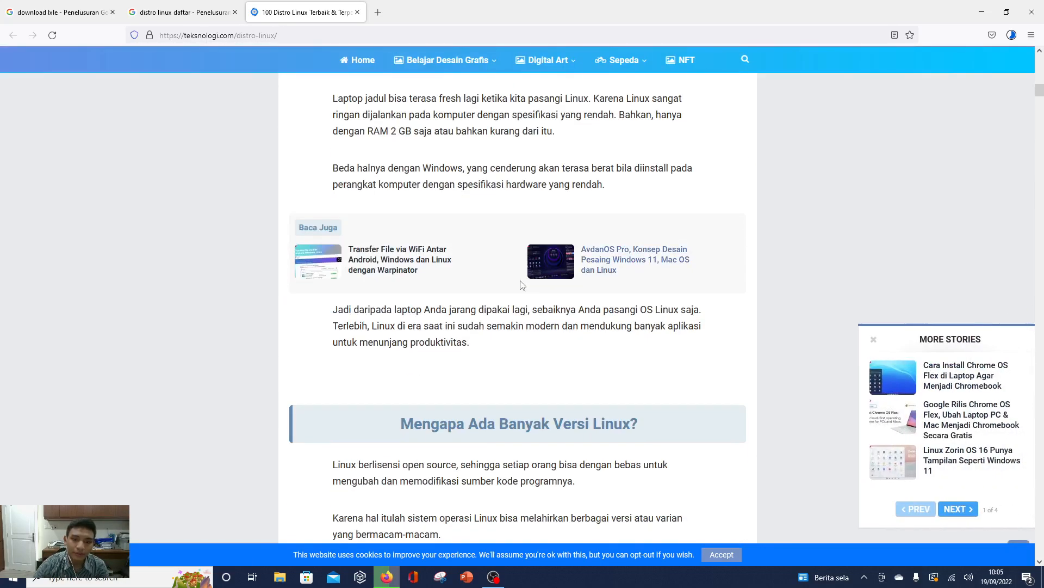
- Open the LXLE Desktop download page from the "download lxle" results and close the two tabs about Linux distributions
{"action": "left_click", "coordinate": [60, 12]}
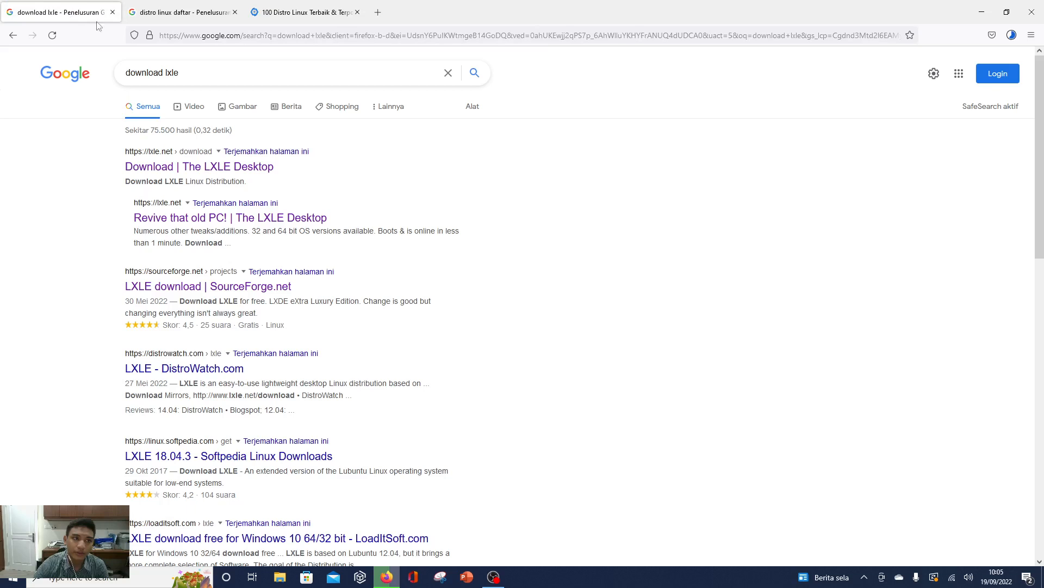
{"action": "left_click", "coordinate": [214, 168]}
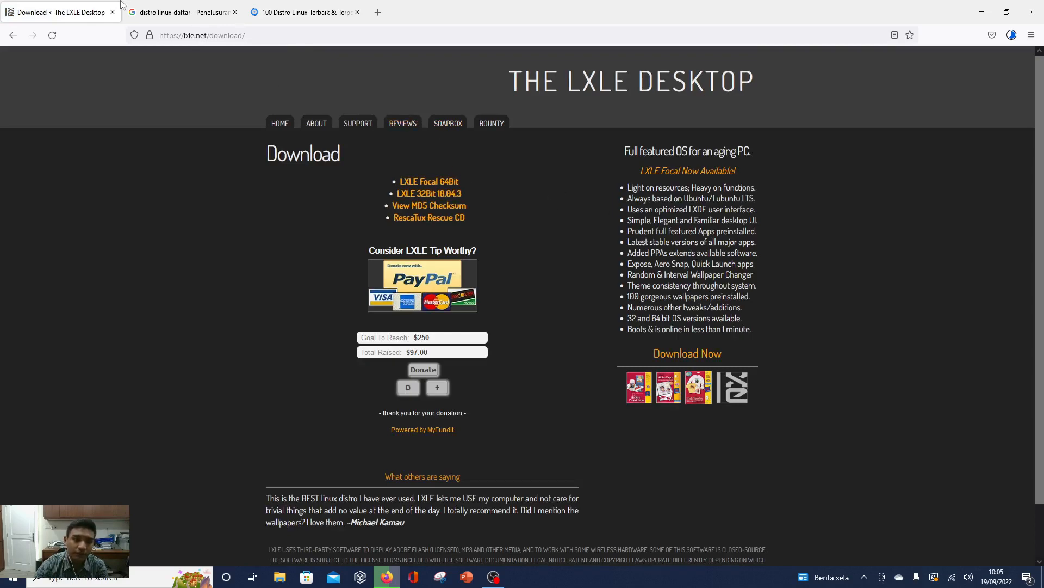
{"action": "left_click", "coordinate": [185, 8]}
{"action": "left_click", "coordinate": [235, 12]}
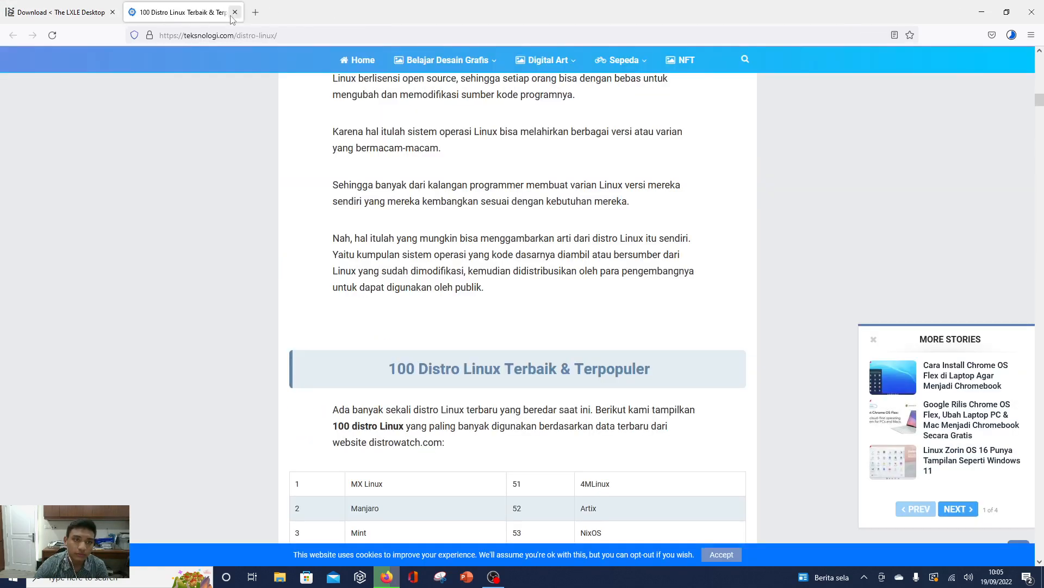
{"action": "left_click", "coordinate": [235, 12]}
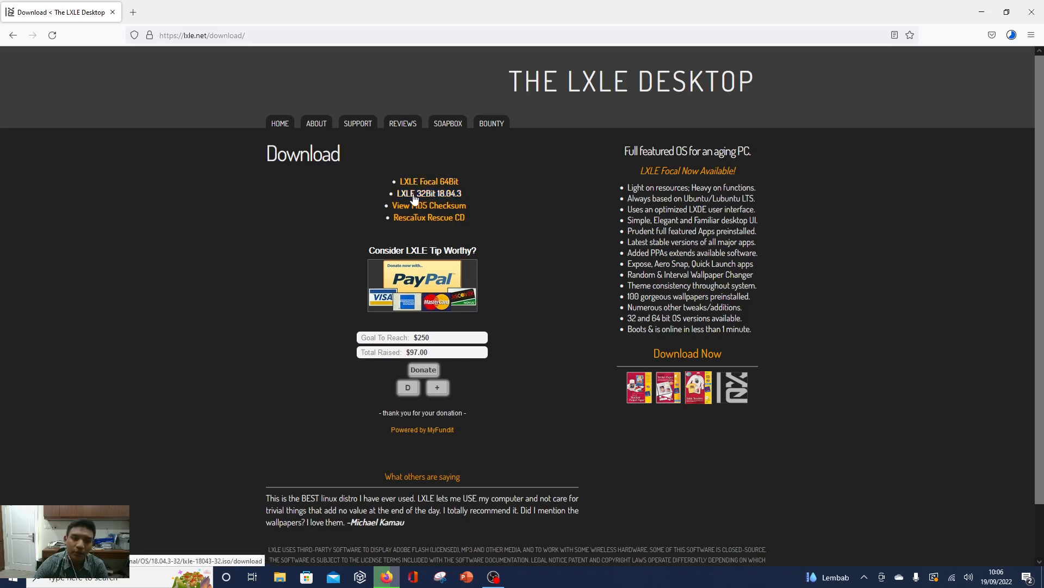
- Start the LXLE Focal 64Bit download through SourceForge and show its progress in the browser's download list
{"action": "left_click", "coordinate": [444, 183]}
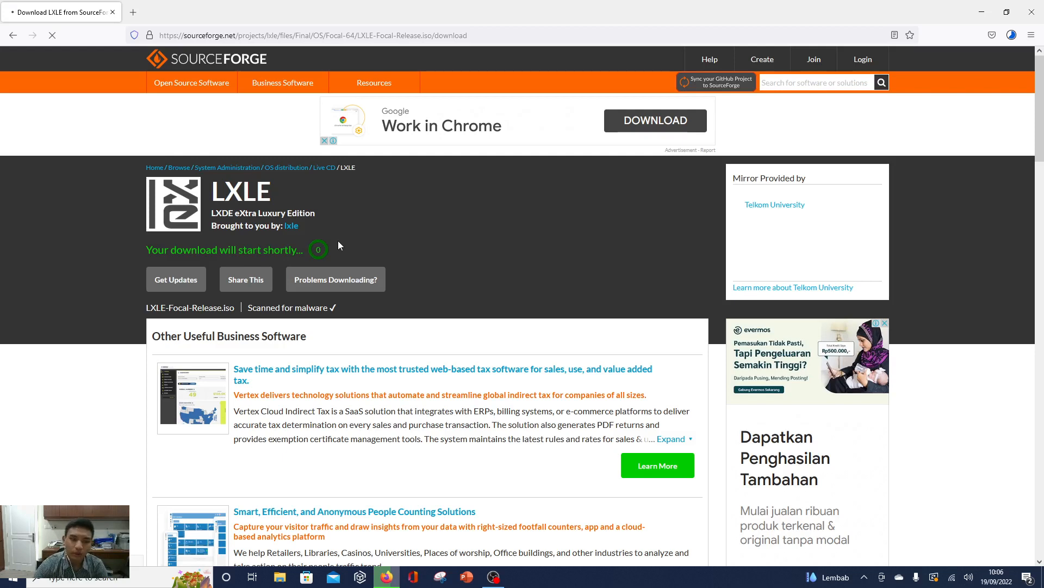
{"action": "left_click", "coordinate": [1011, 34]}
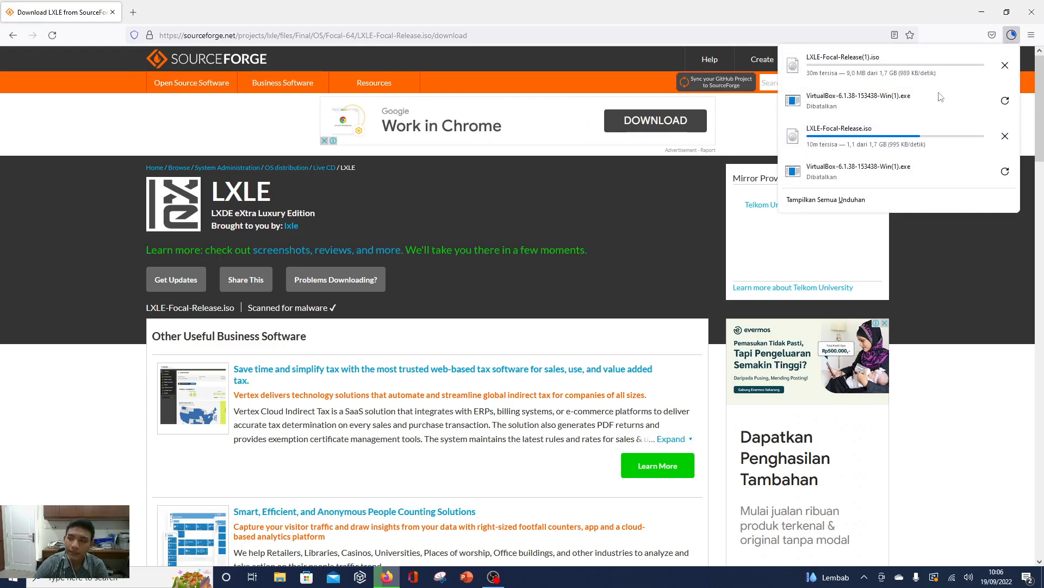
- Cancel the duplicate LXLE-Focal-Release(1).iso download and remove it and both cancelled VirtualBox entries from the download history
{"action": "left_click", "coordinate": [1006, 66]}
{"action": "right_click", "coordinate": [906, 67]}
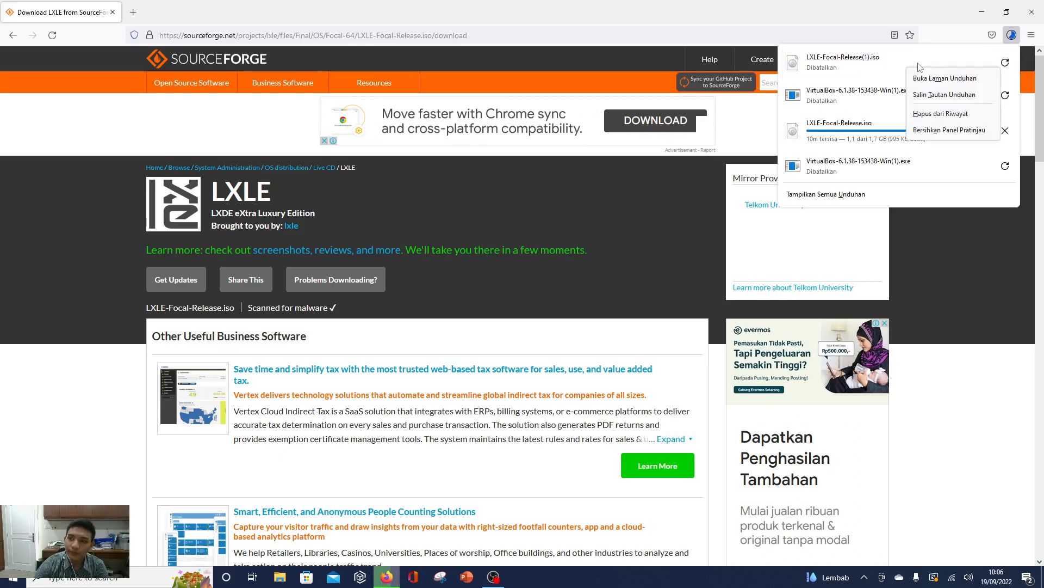
{"action": "left_click", "coordinate": [907, 109]}
{"action": "right_click", "coordinate": [907, 61]}
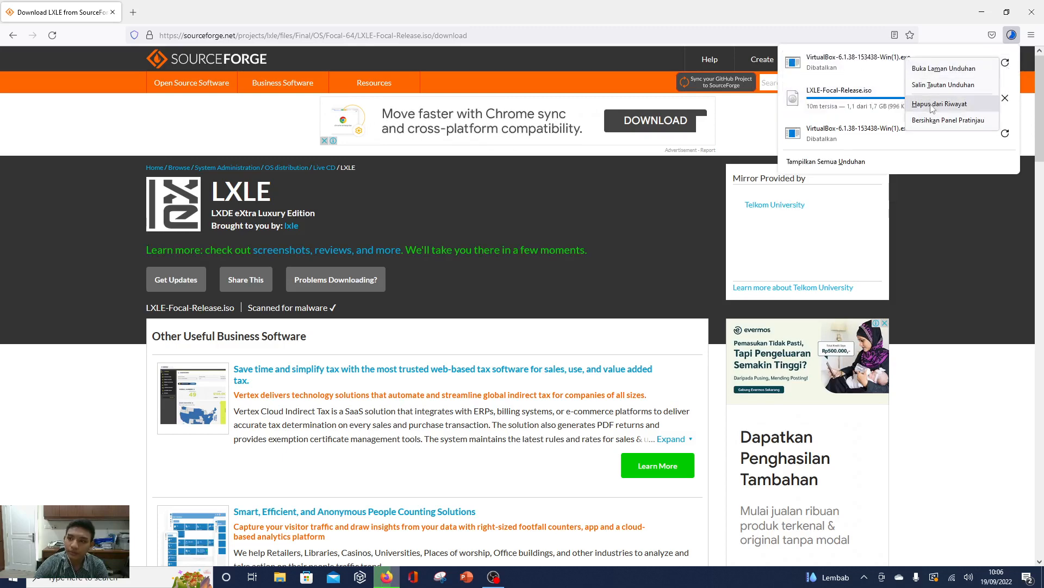
{"action": "left_click", "coordinate": [908, 104]}
{"action": "right_click", "coordinate": [849, 105]}
{"action": "left_click", "coordinate": [874, 154]}
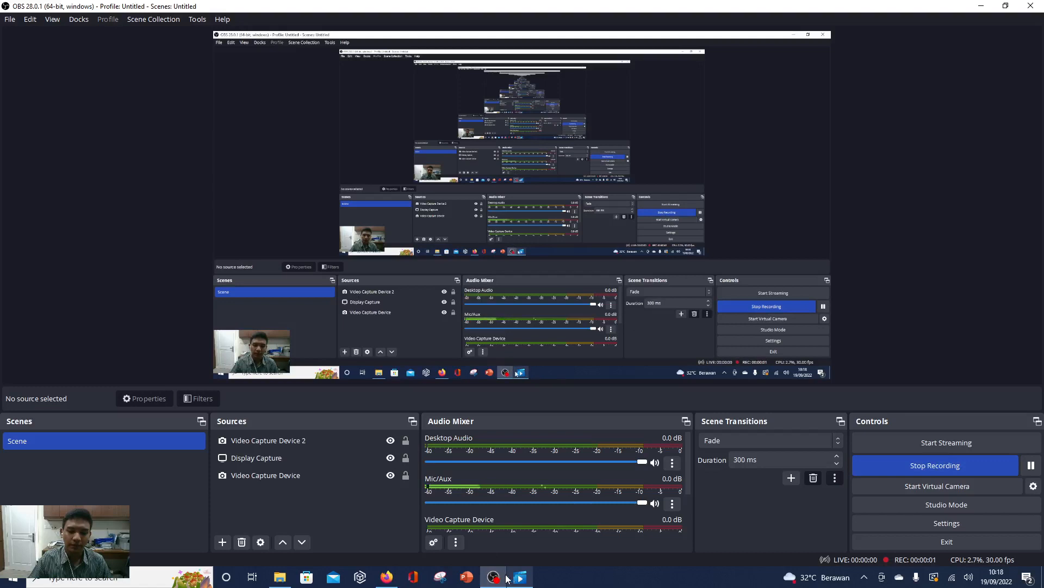
- Switch back to Firefox and check the status of the LXLE-Focal-Release.iso download
{"action": "left_click", "coordinate": [387, 576]}
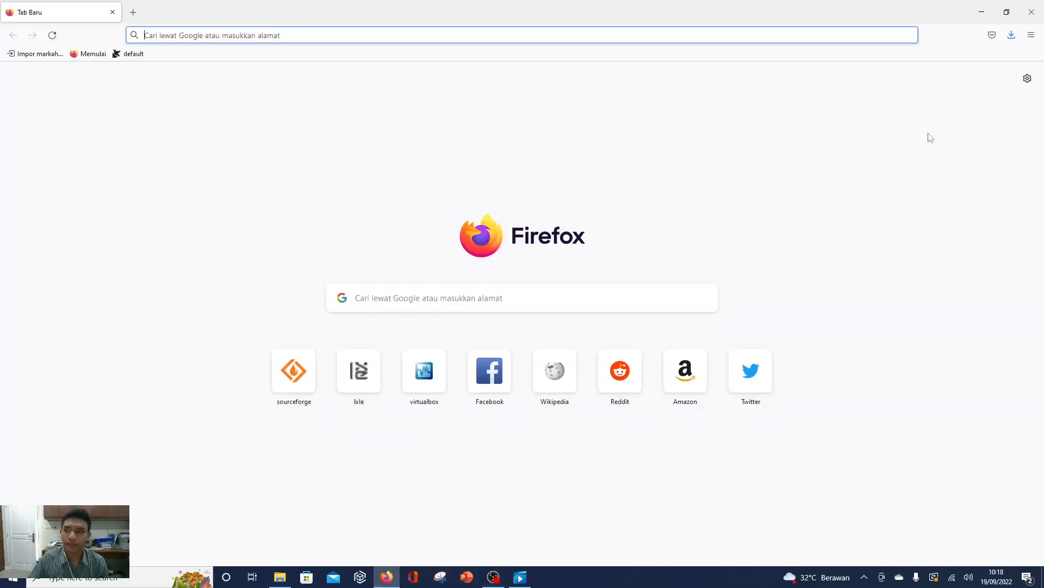
{"action": "left_click", "coordinate": [1016, 37]}
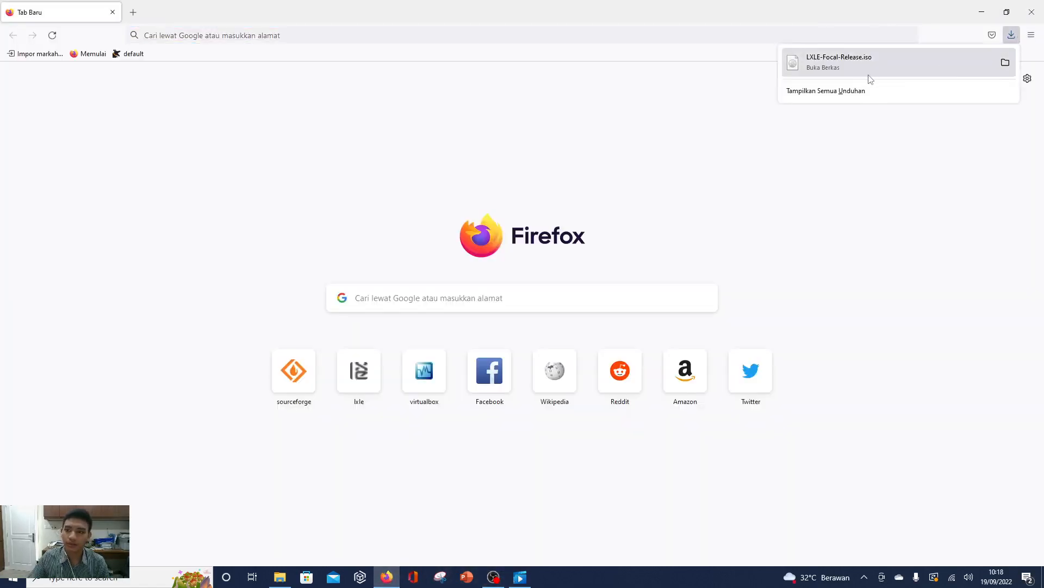
{"action": "left_click", "coordinate": [881, 150]}
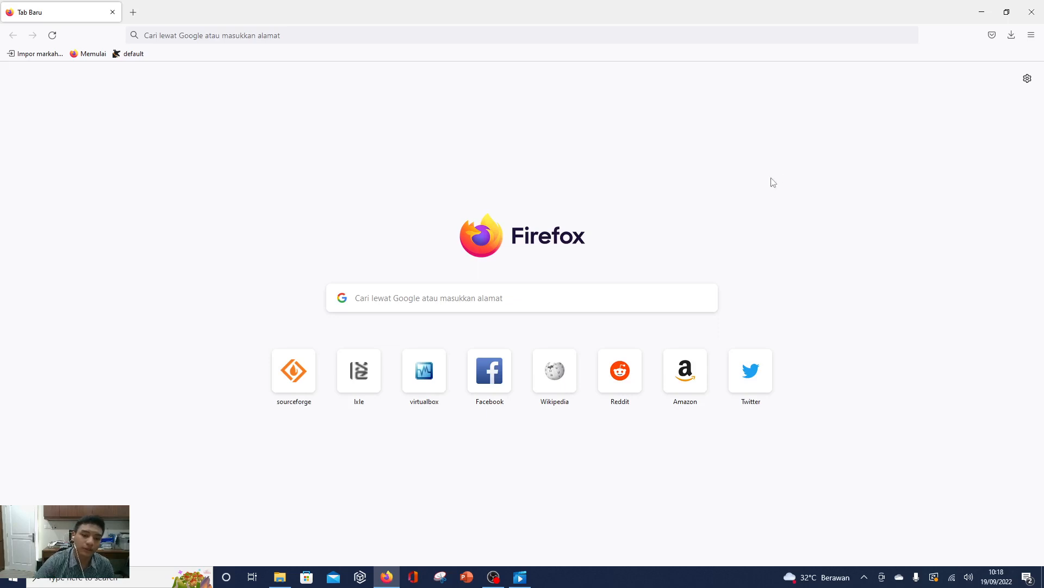
- Launch Oracle VM VirtualBox from its desktop shortcut
{"action": "left_click", "coordinate": [140, 577]}
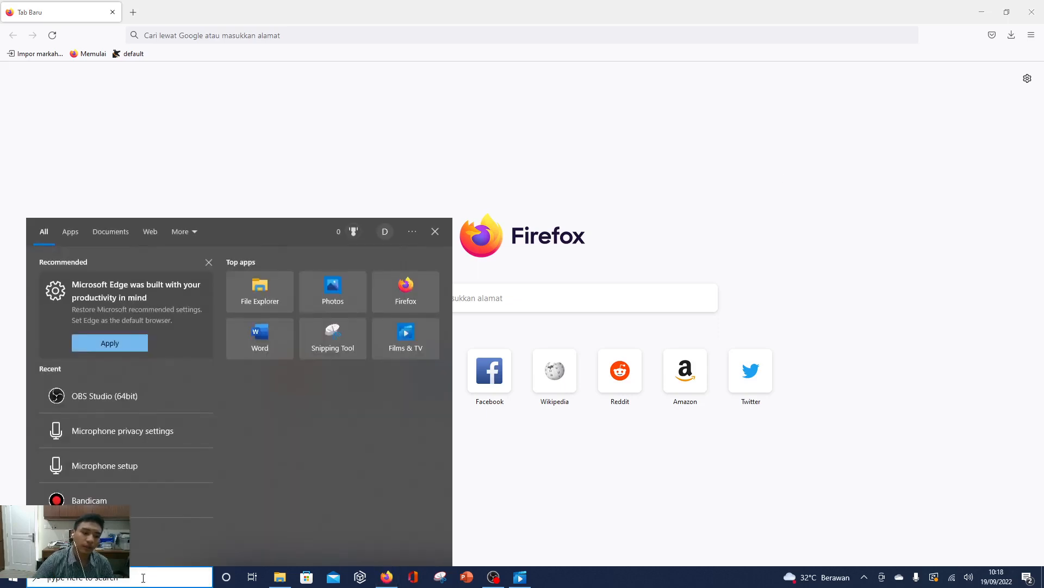
{"action": "type", "text": "vi"}
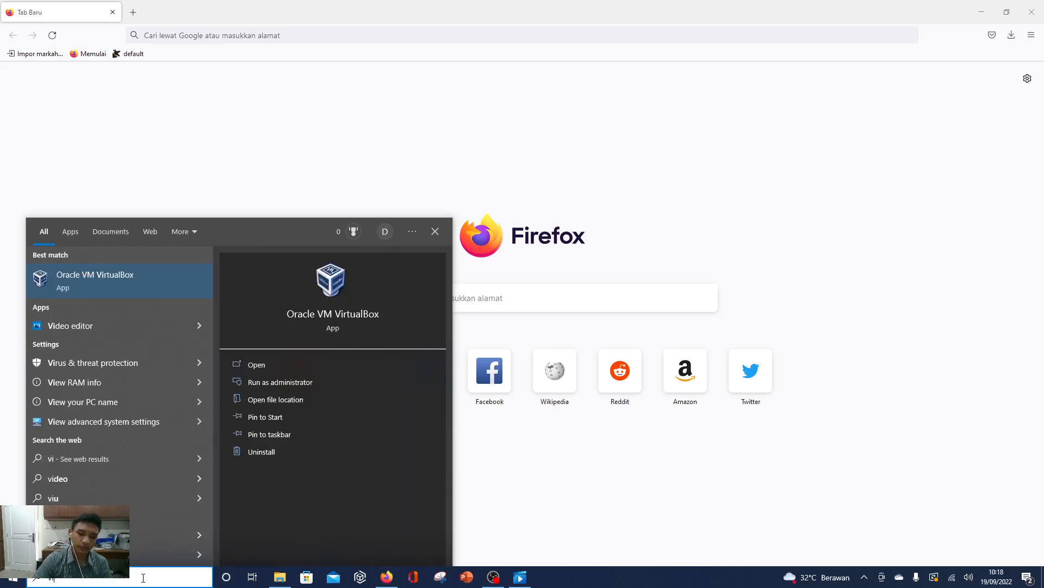
{"action": "key", "text": "super+d"}
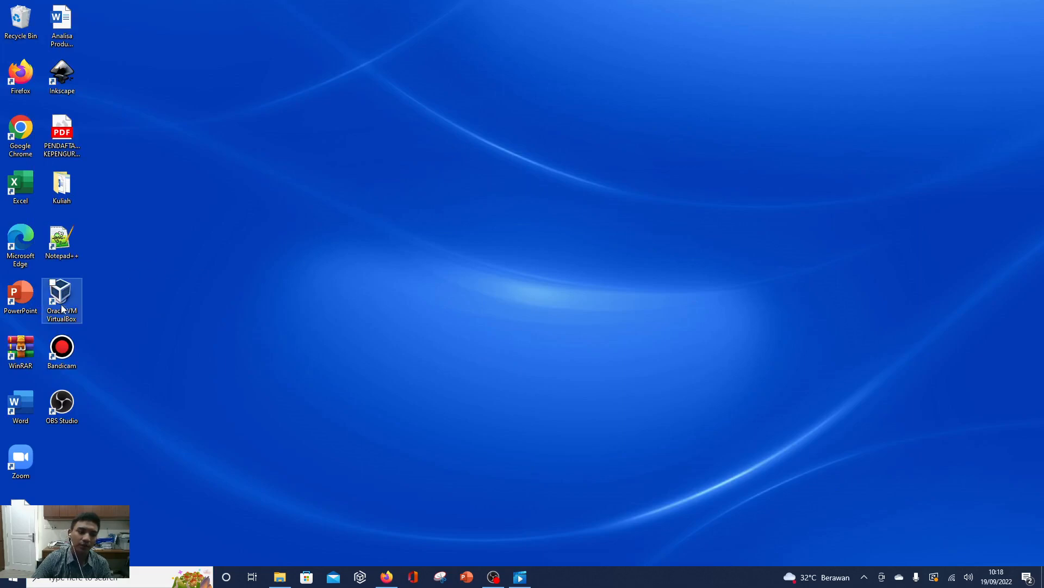
{"action": "left_click", "coordinate": [63, 309]}
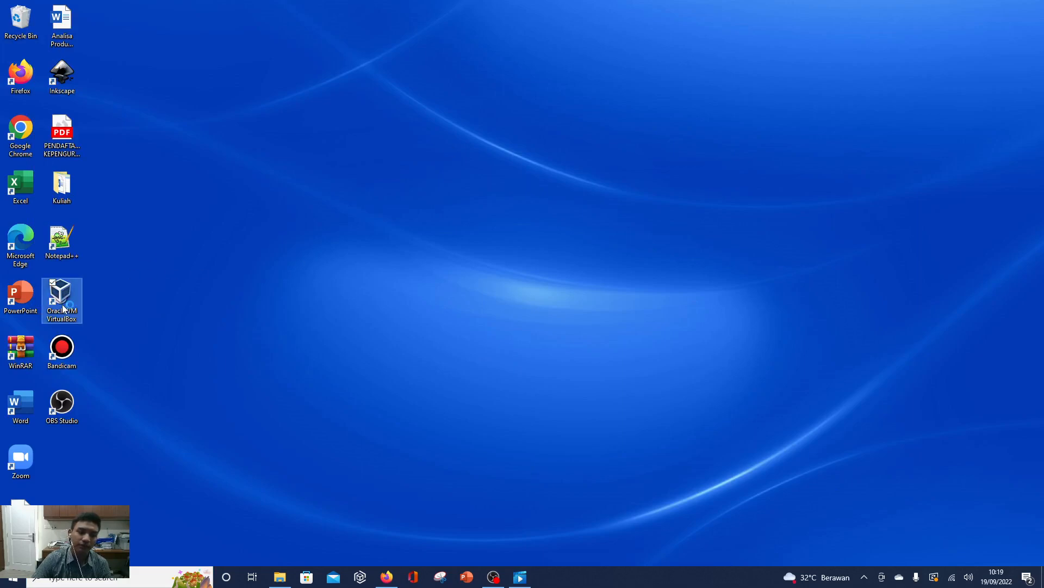
{"action": "double_click", "coordinate": [63, 308]}
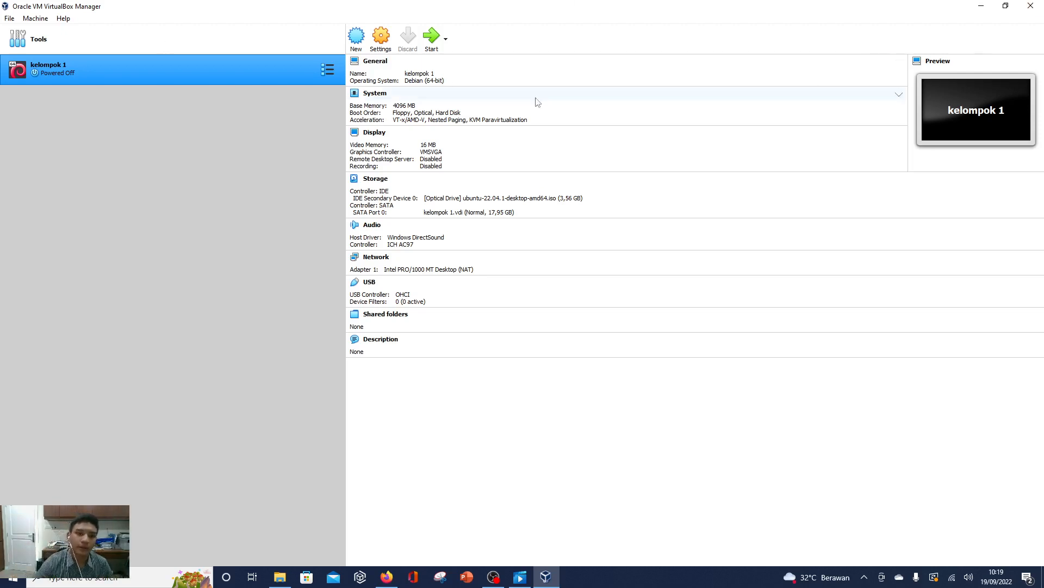
- Start creating a new virtual machine, enter a person's first name as its name, and inspect the default machine folder path
{"action": "left_click", "coordinate": [354, 38]}
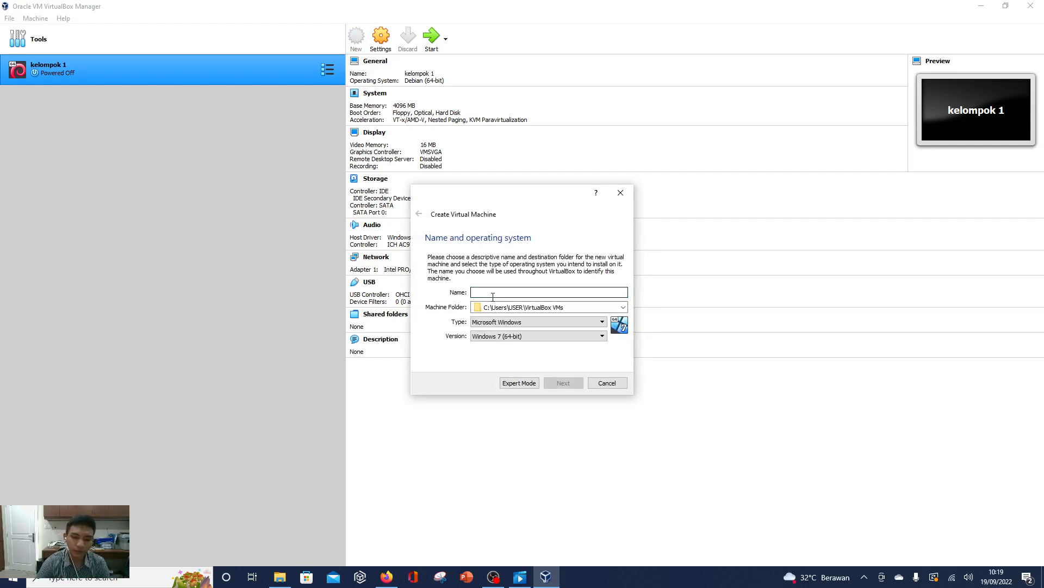
{"action": "type", "text": "rizal"}
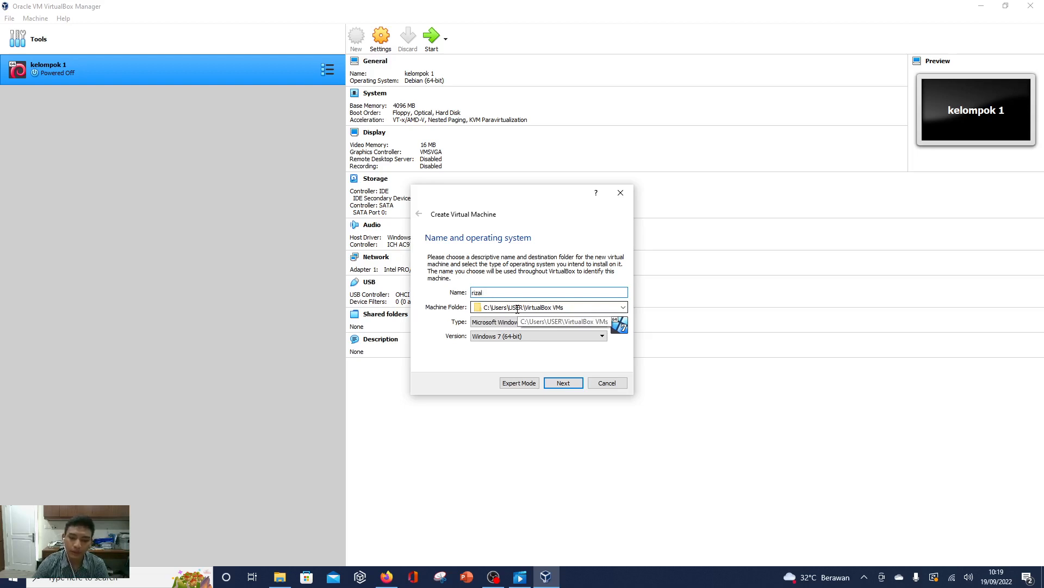
{"action": "left_click_drag", "start_coordinate": [516, 307], "coordinate": [517, 307]}
{"action": "left_click", "coordinate": [517, 308]}
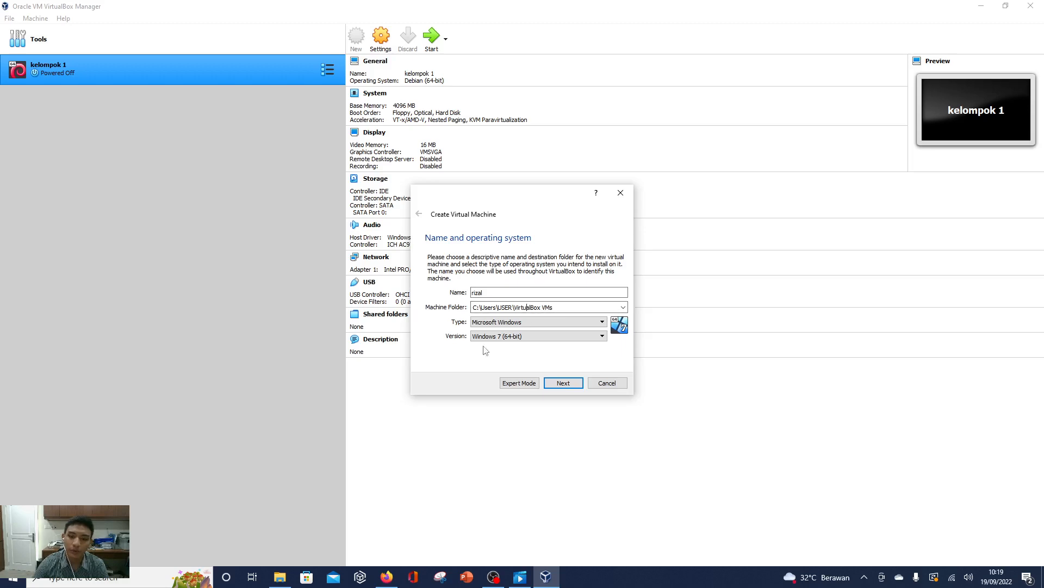
- Switch to File Explorer and browse to the machine folder C:\Users\USER\VirtualBox VMs
{"action": "left_click", "coordinate": [279, 579]}
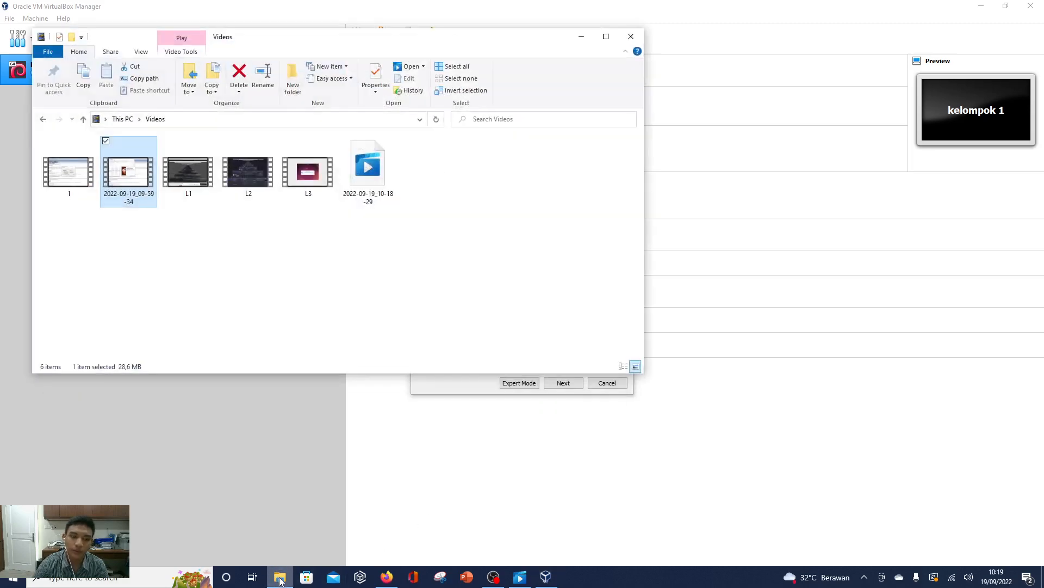
{"action": "left_click", "coordinate": [113, 120]}
{"action": "double_click", "coordinate": [119, 251]}
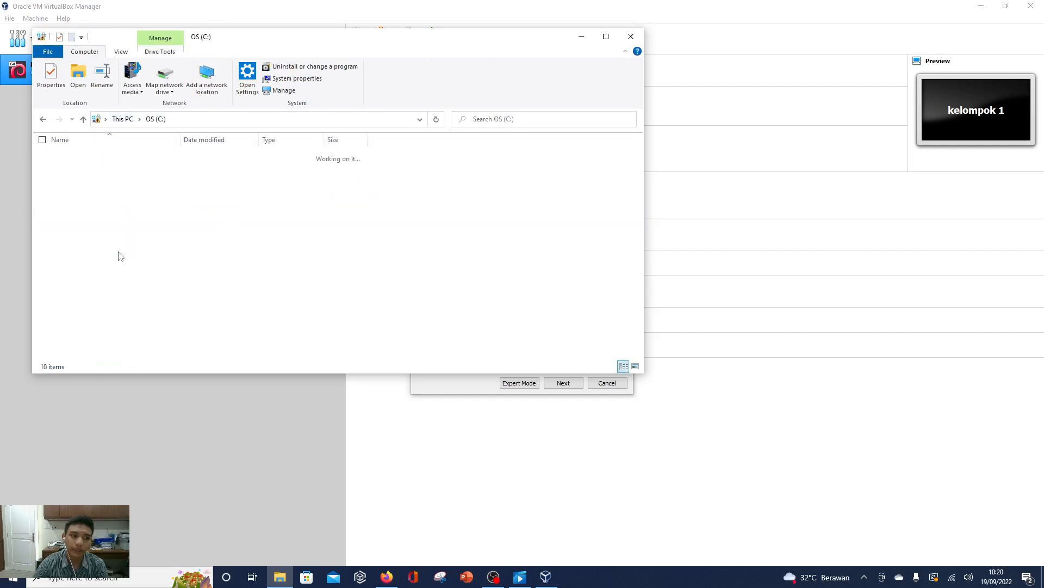
{"action": "key", "text": "alt+Left"}
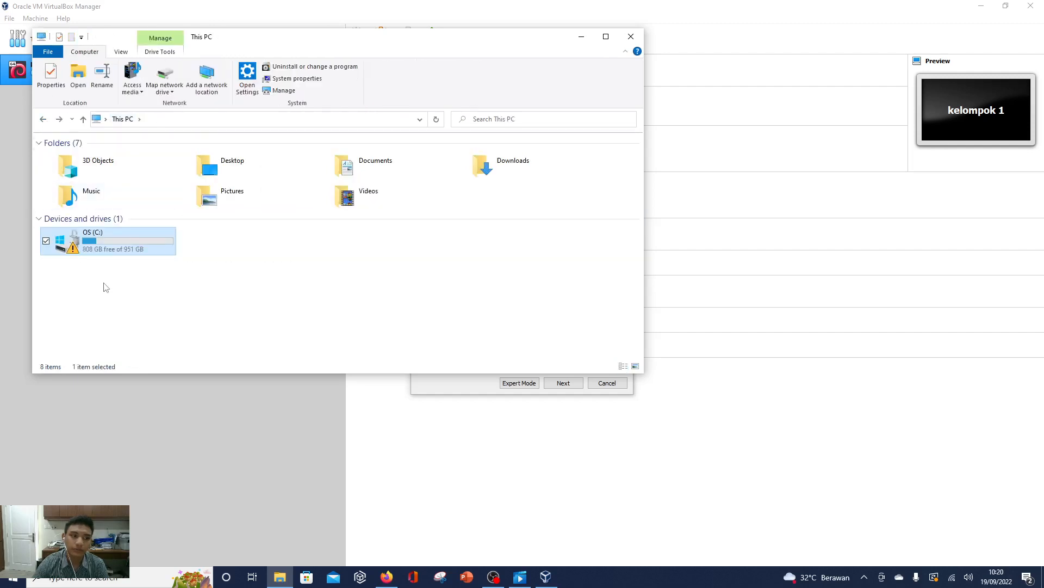
{"action": "left_click", "coordinate": [106, 288]}
{"action": "double_click", "coordinate": [103, 251]}
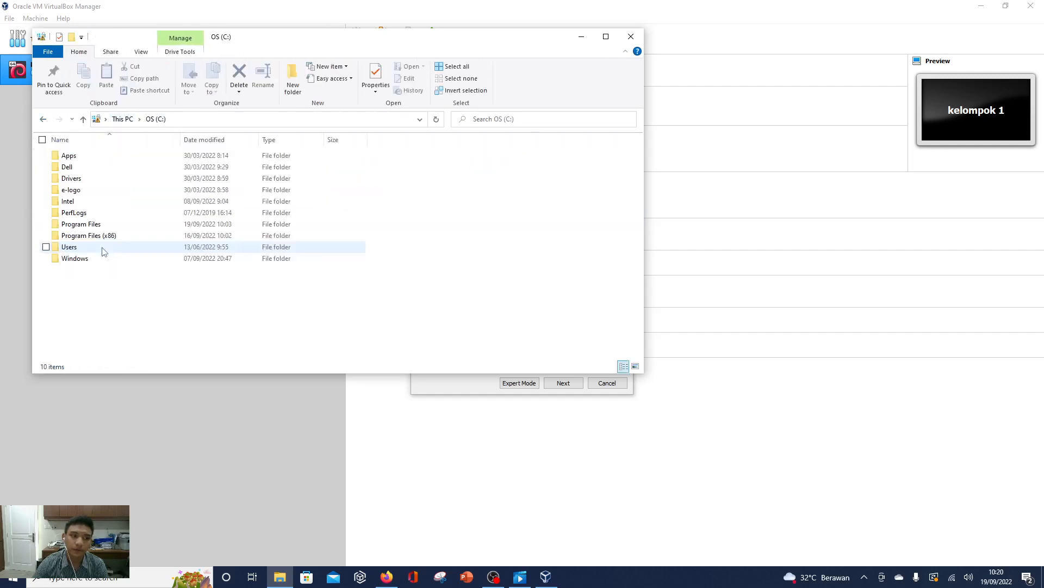
{"action": "double_click", "coordinate": [95, 249]}
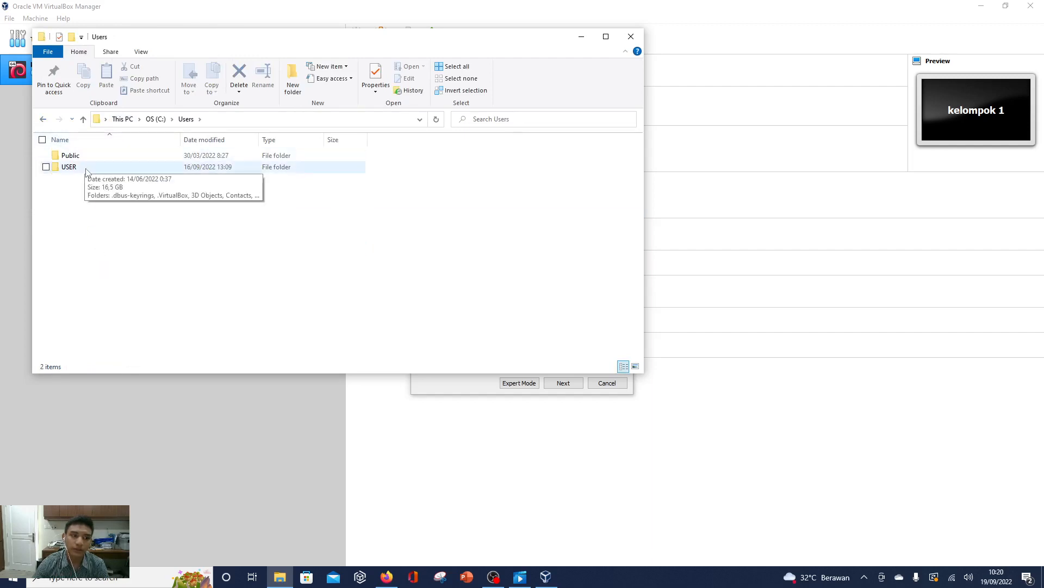
{"action": "double_click", "coordinate": [86, 169]}
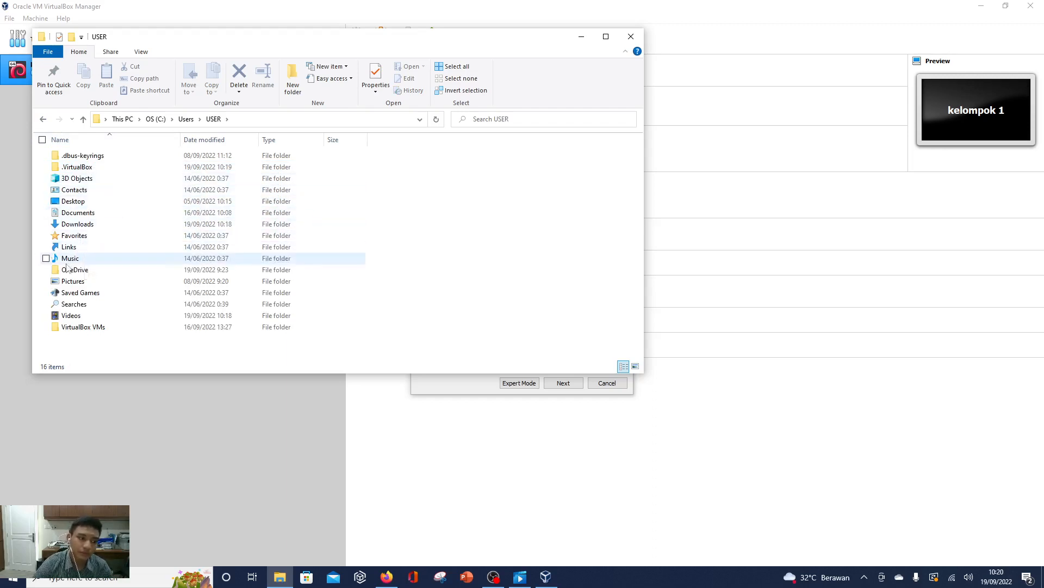
{"action": "double_click", "coordinate": [81, 326]}
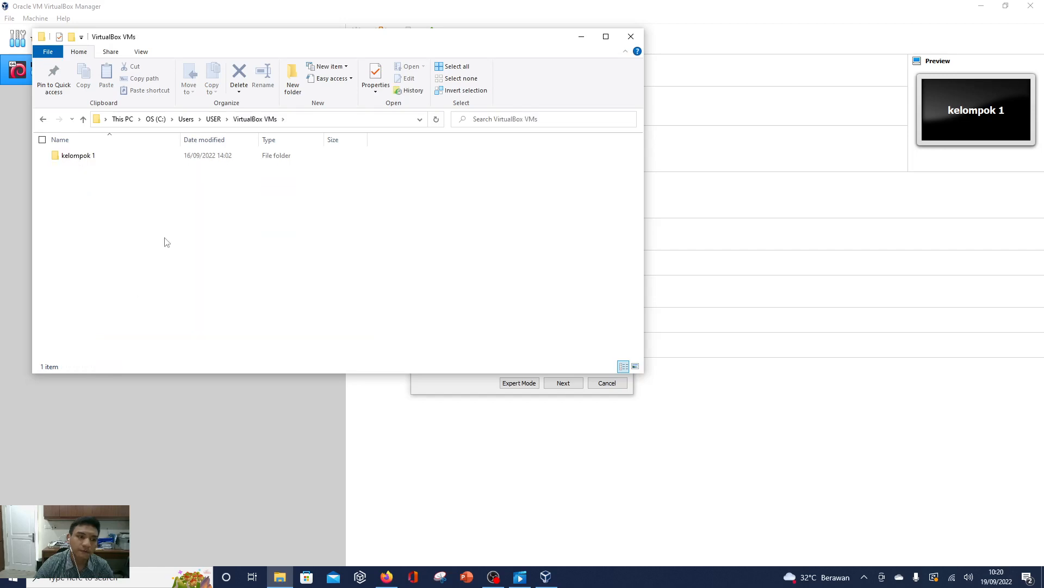
- Examine the kelompok 1 folder in VirtualBox VMs, compare the location with the machine folder path, and close File Explorer
{"action": "left_click", "coordinate": [91, 159]}
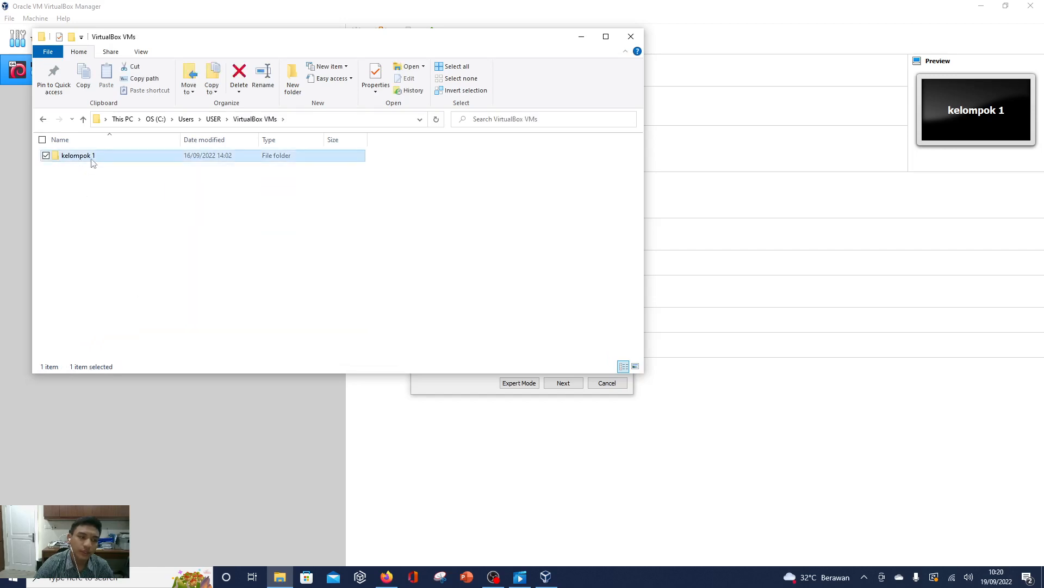
{"action": "left_click", "coordinate": [100, 175]}
{"action": "left_click", "coordinate": [91, 159]}
{"action": "left_click", "coordinate": [100, 213]}
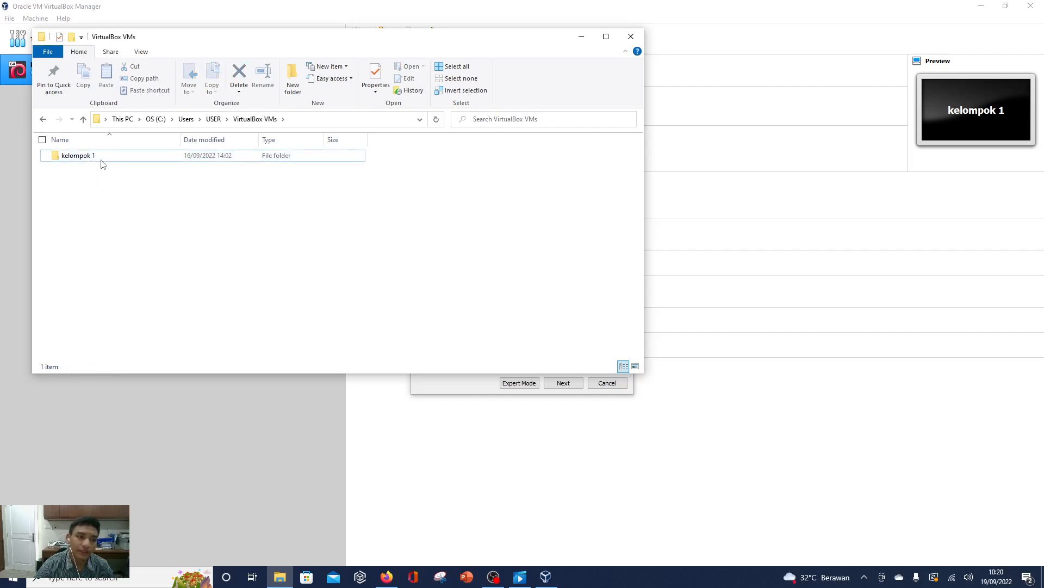
{"action": "left_click", "coordinate": [443, 382]}
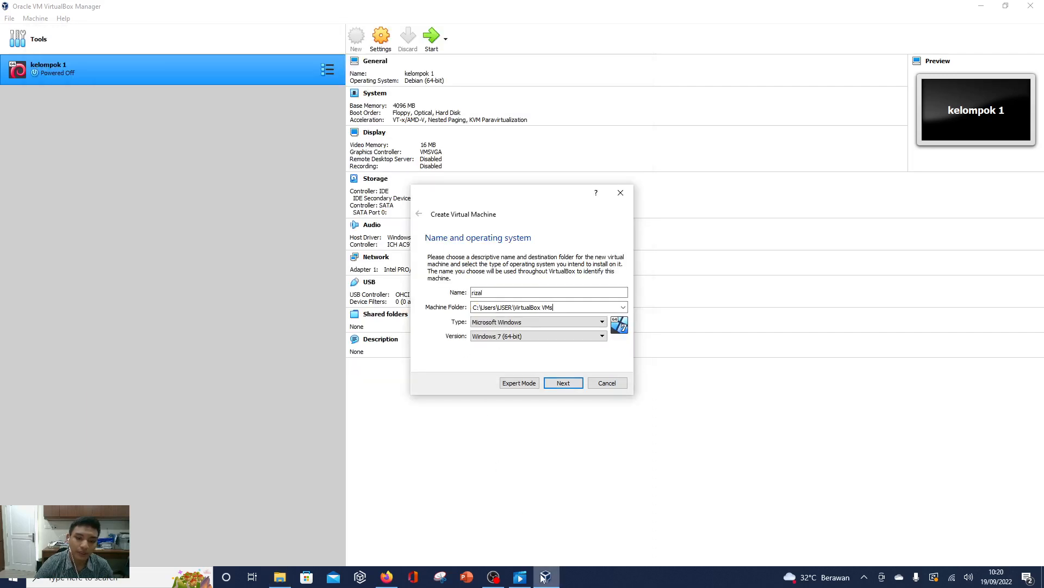
{"action": "left_click", "coordinate": [279, 576]}
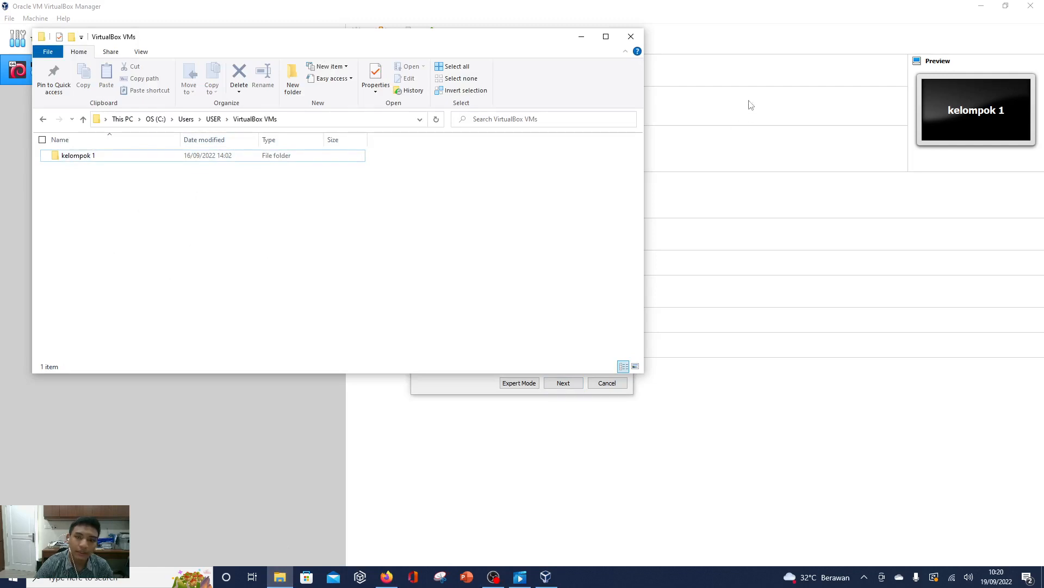
{"action": "left_click", "coordinate": [631, 37]}
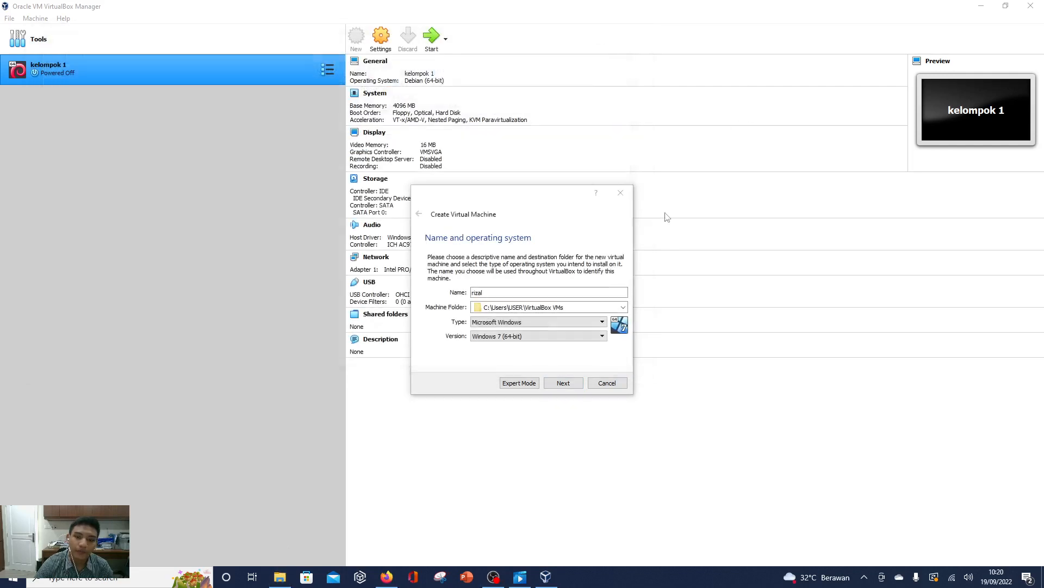
- Set the new machine's type to Linux and version to Debian (64-bit), and continue to the memory size
{"action": "left_click", "coordinate": [510, 336]}
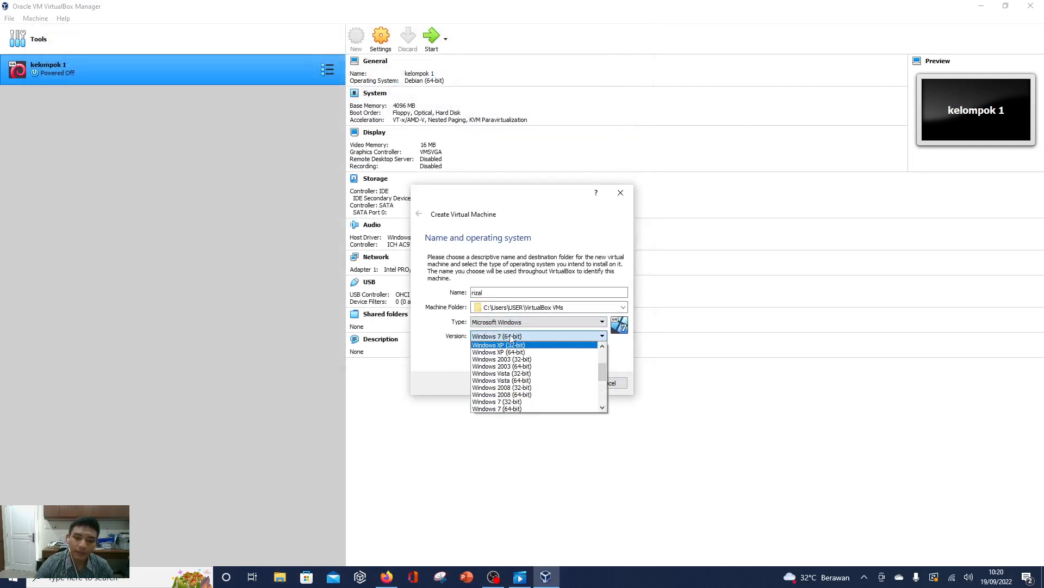
{"action": "left_click", "coordinate": [514, 324]}
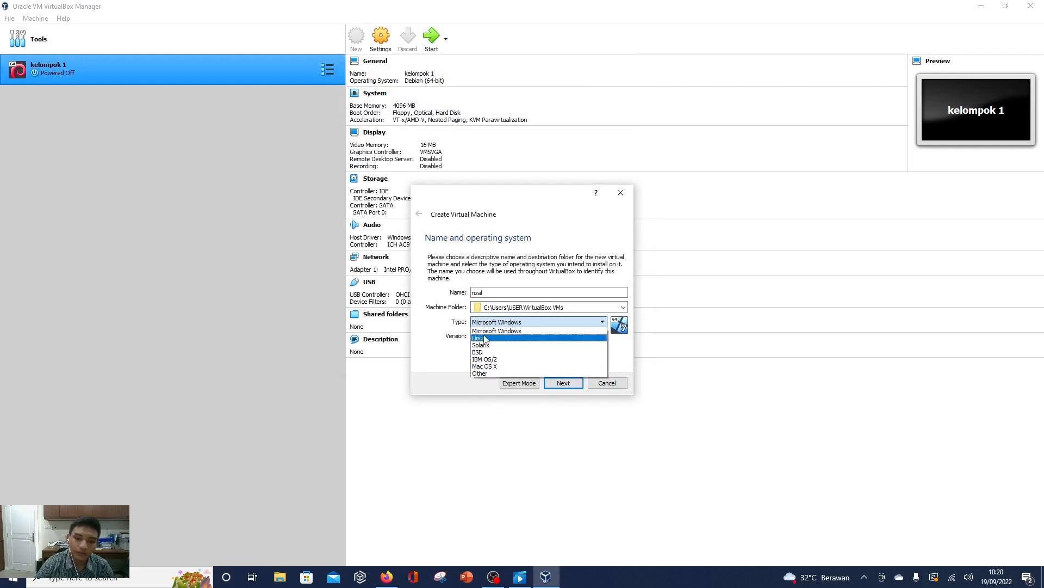
{"action": "left_click", "coordinate": [494, 338]}
{"action": "left_click", "coordinate": [495, 337]}
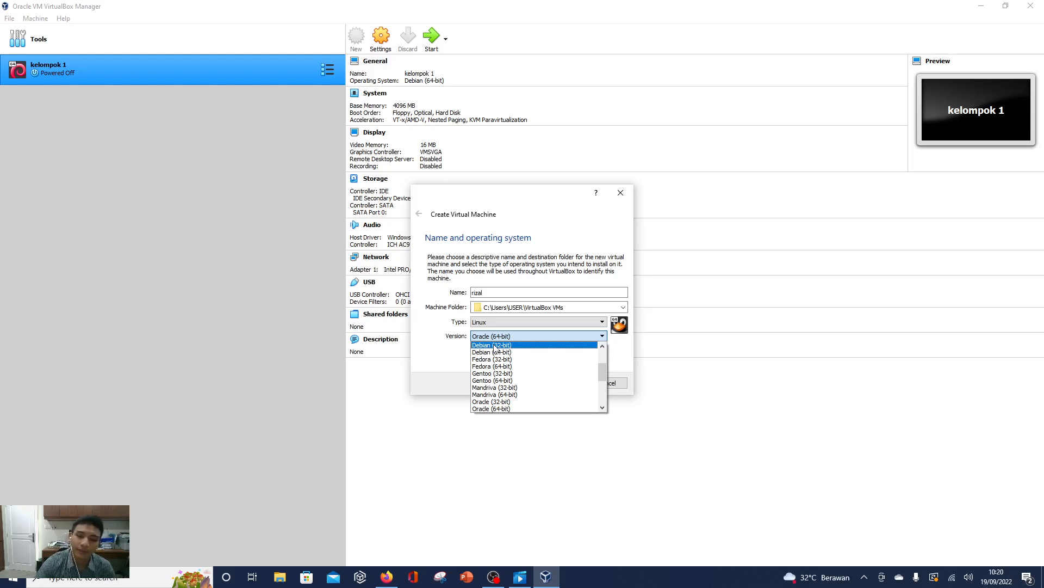
{"action": "left_click", "coordinate": [495, 346]}
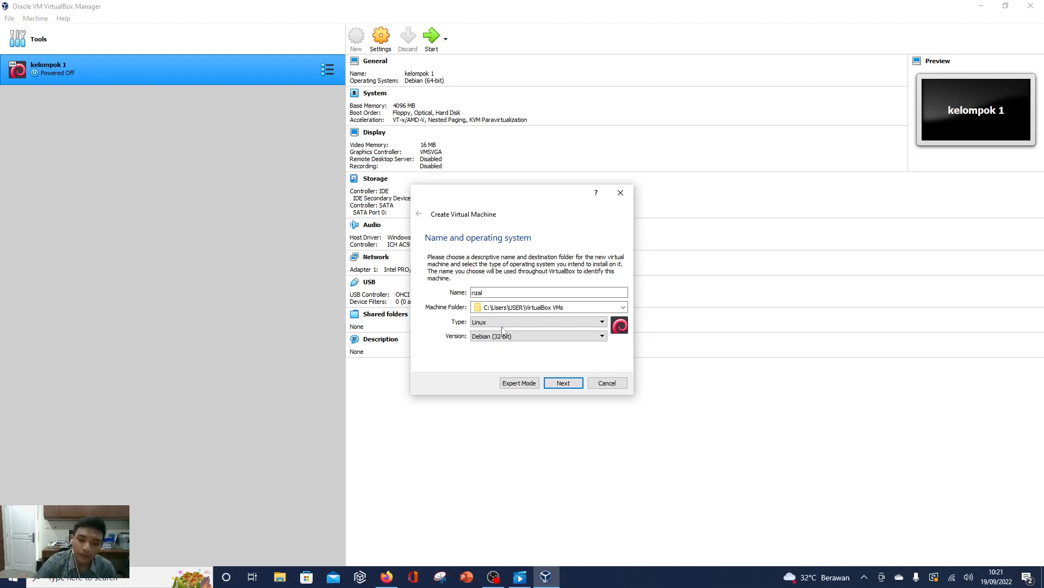
{"action": "left_click", "coordinate": [509, 336]}
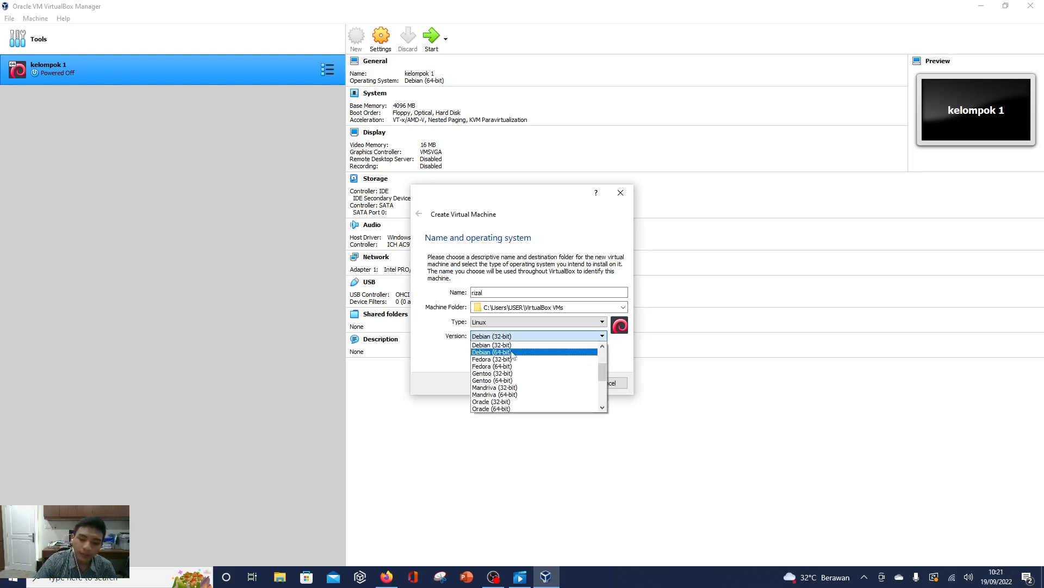
{"action": "left_click", "coordinate": [512, 352]}
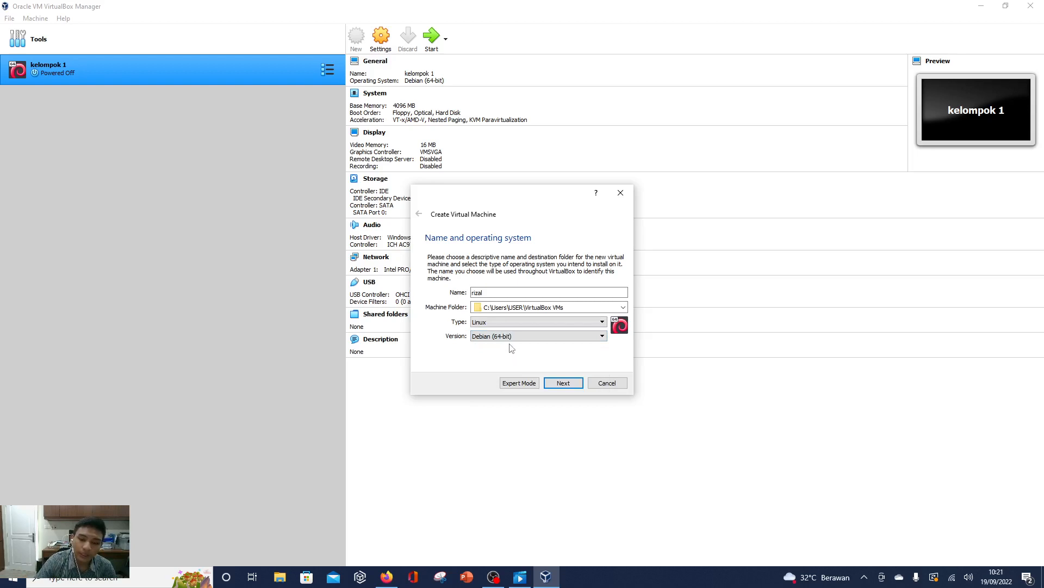
{"action": "left_click", "coordinate": [564, 383]}
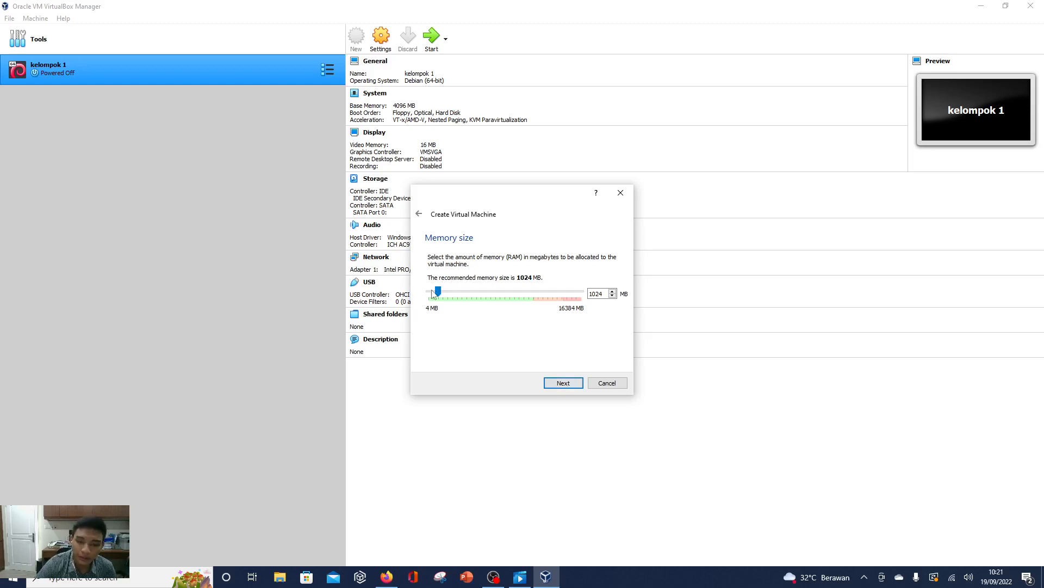
- Raise the machine's memory size well above the recommended 1024 MB, within the green range, and continue to the hard disk options
{"action": "left_click_drag", "start_coordinate": [436, 291], "coordinate": [466, 308]}
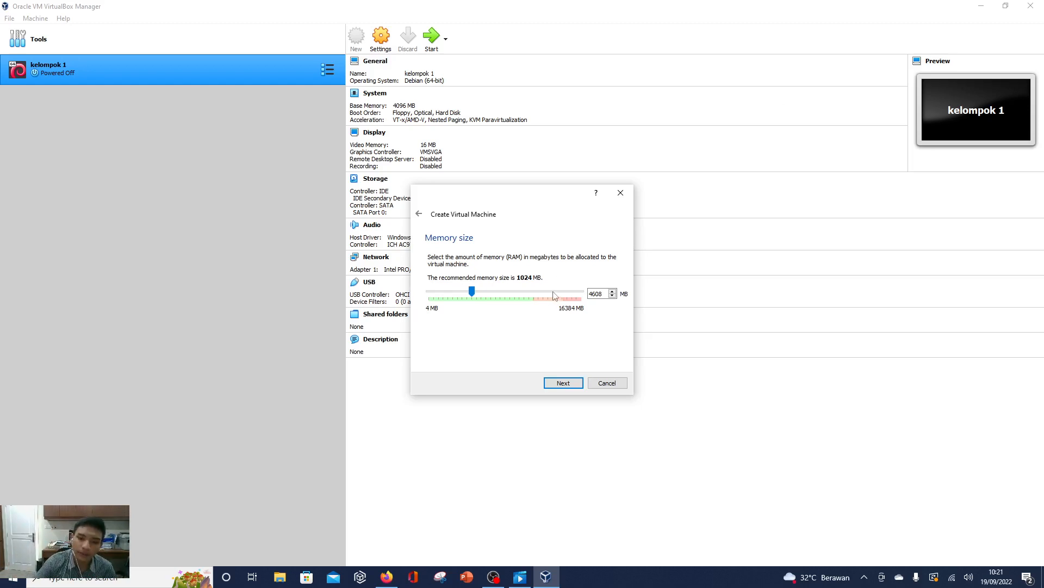
{"action": "left_click_drag", "start_coordinate": [472, 292], "coordinate": [555, 293]}
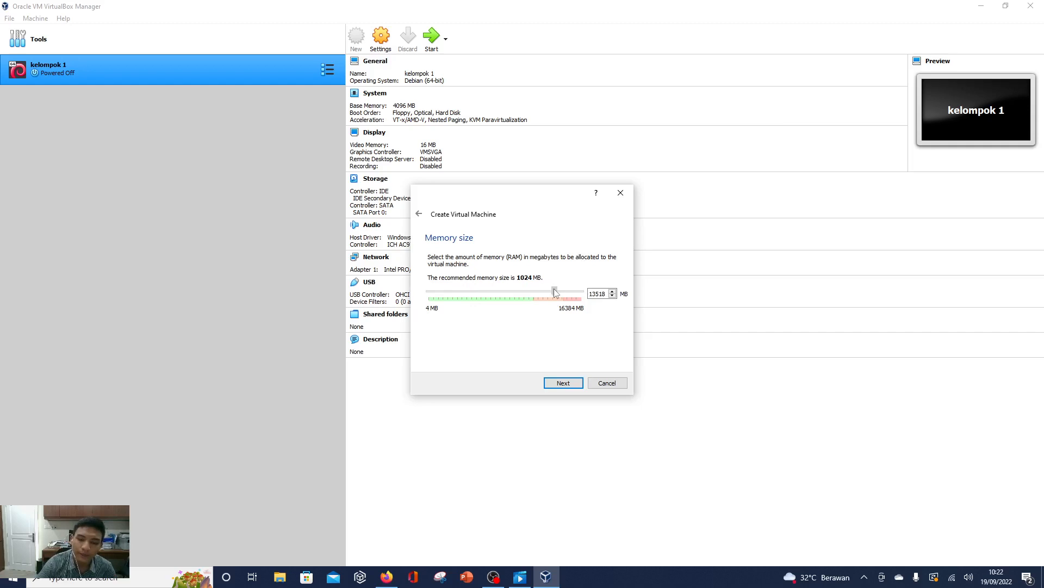
{"action": "left_click_drag", "start_coordinate": [556, 292], "coordinate": [502, 293]}
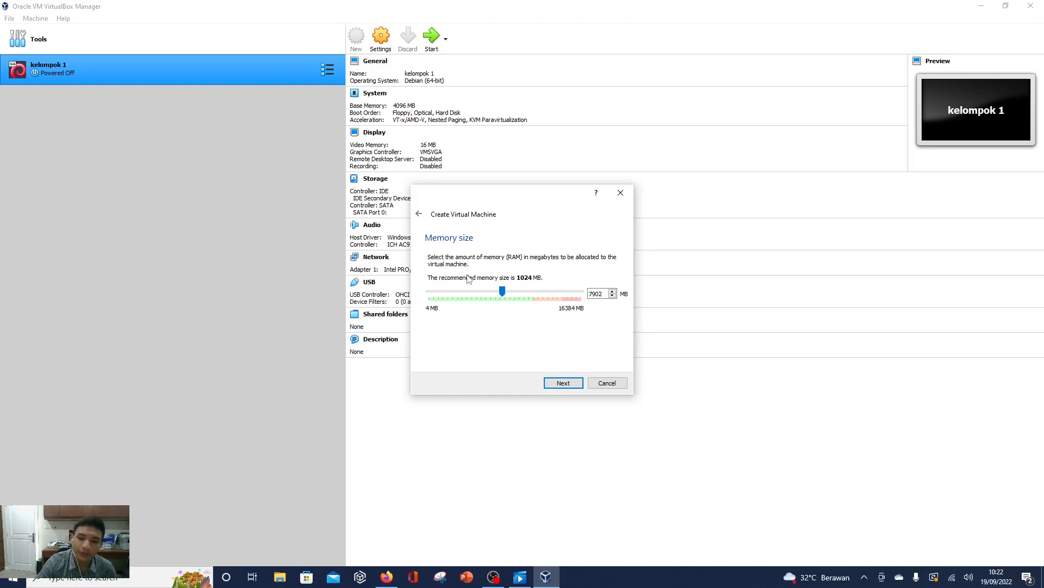
{"action": "left_click_drag", "start_coordinate": [502, 291], "coordinate": [475, 289]}
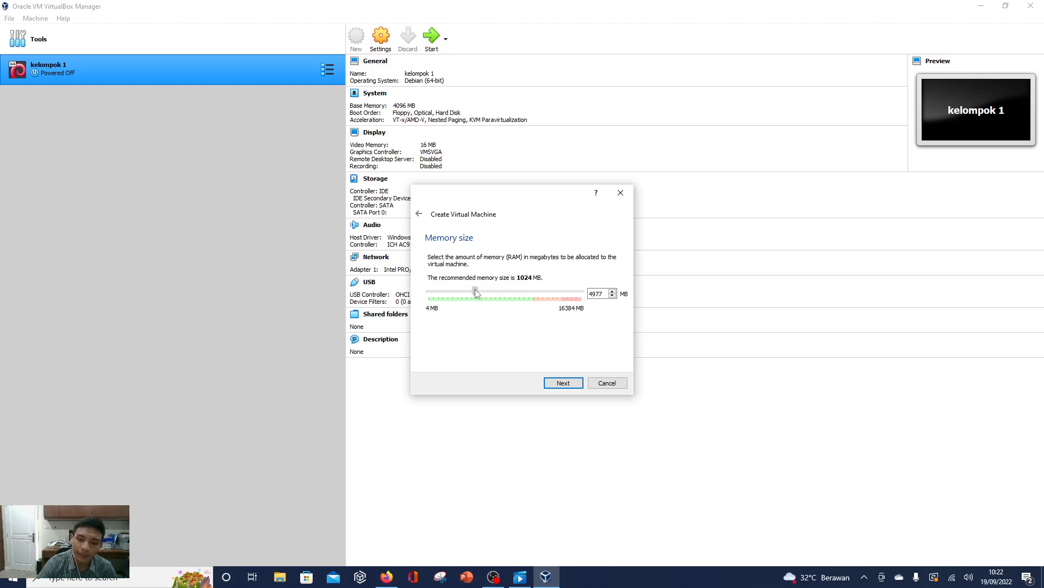
{"action": "left_click_drag", "start_coordinate": [474, 289], "coordinate": [467, 289]}
{"action": "left_click", "coordinate": [567, 387]}
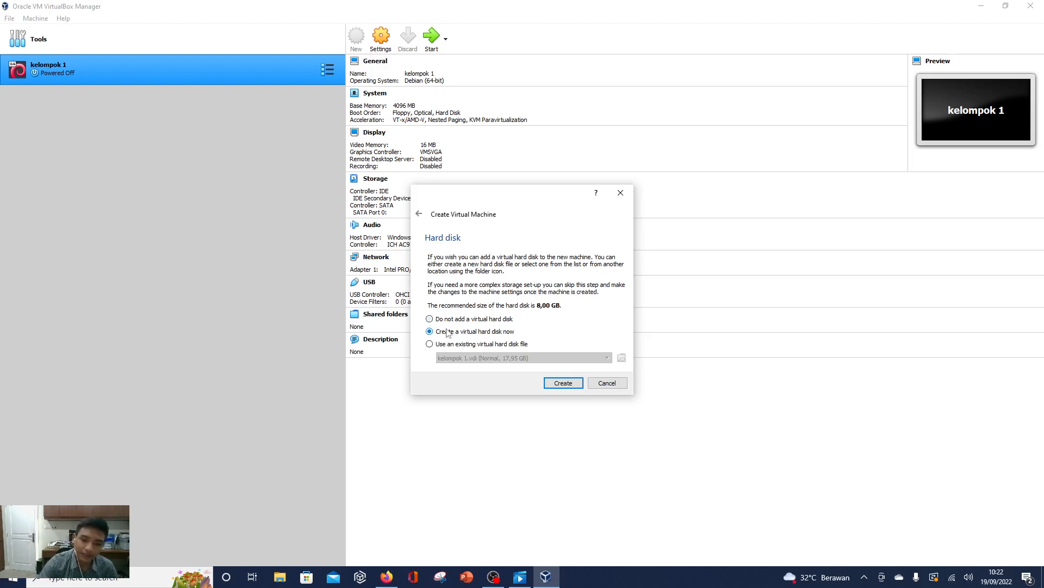
- Choose to create a virtual hard disk now instead of using an existing one, and proceed to the disk file type
{"action": "left_click", "coordinate": [454, 346]}
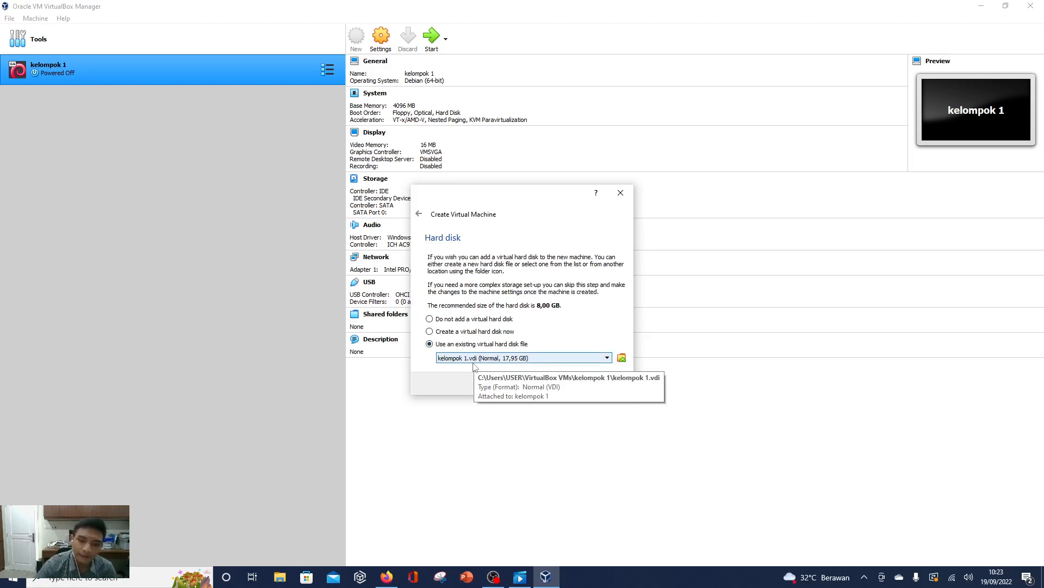
{"action": "left_click", "coordinate": [473, 332]}
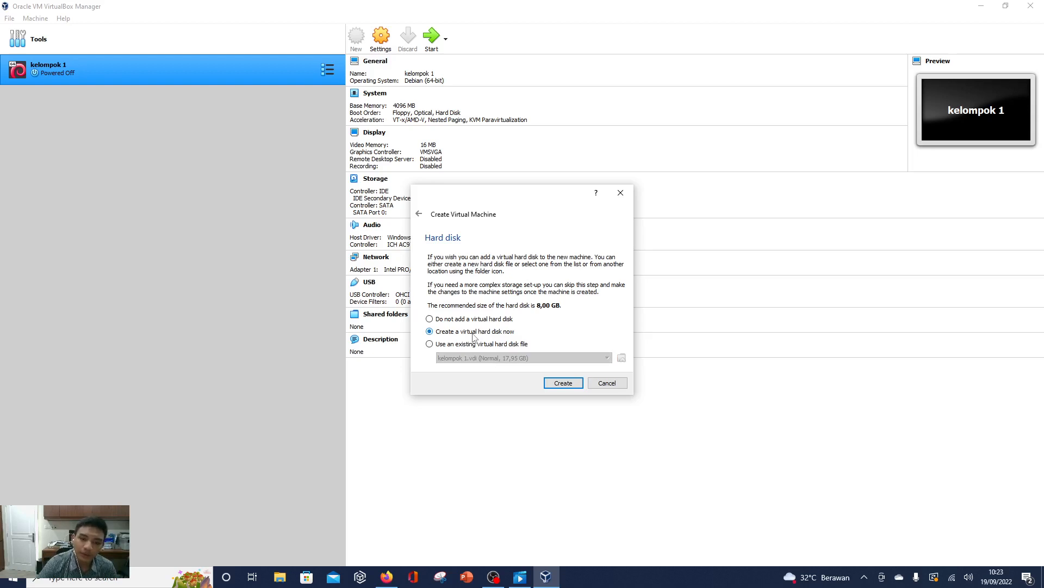
{"action": "left_click", "coordinate": [565, 384]}
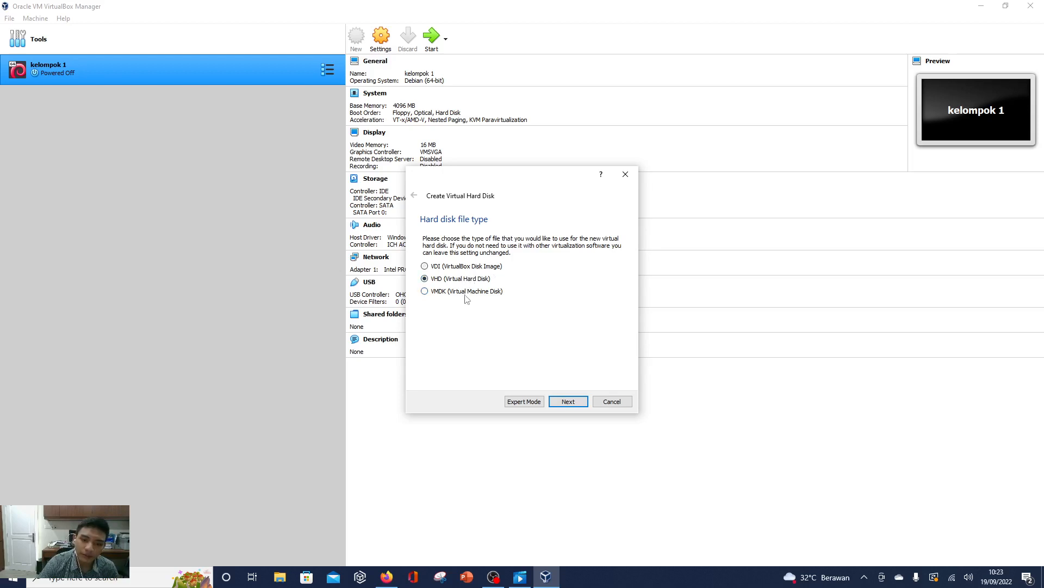
- Choose VDI (VirtualBox Disk Image) as the hard disk file type and continue to the storage allocation options
{"action": "left_click", "coordinate": [467, 292]}
{"action": "left_click", "coordinate": [468, 268]}
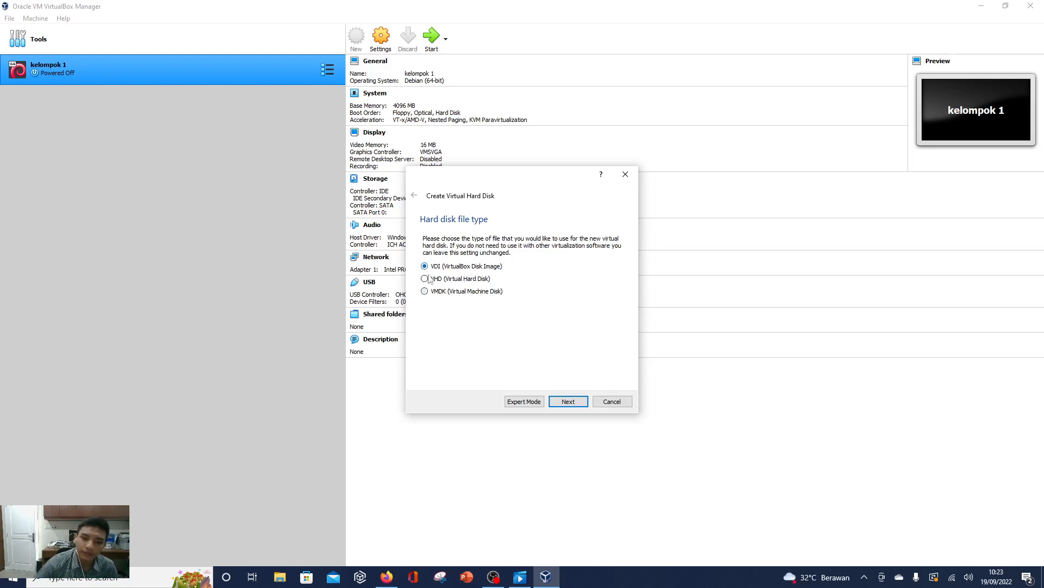
{"action": "left_click", "coordinate": [557, 401]}
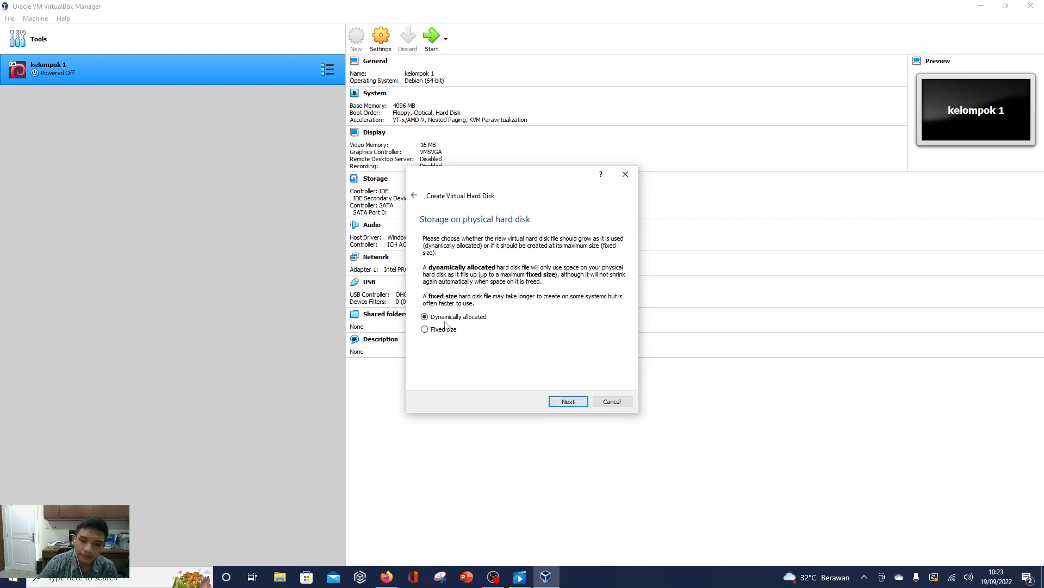
- Set the virtual disk's storage to dynamically allocated and continue to its file location and size
{"action": "left_click", "coordinate": [426, 330]}
{"action": "left_click", "coordinate": [426, 317]}
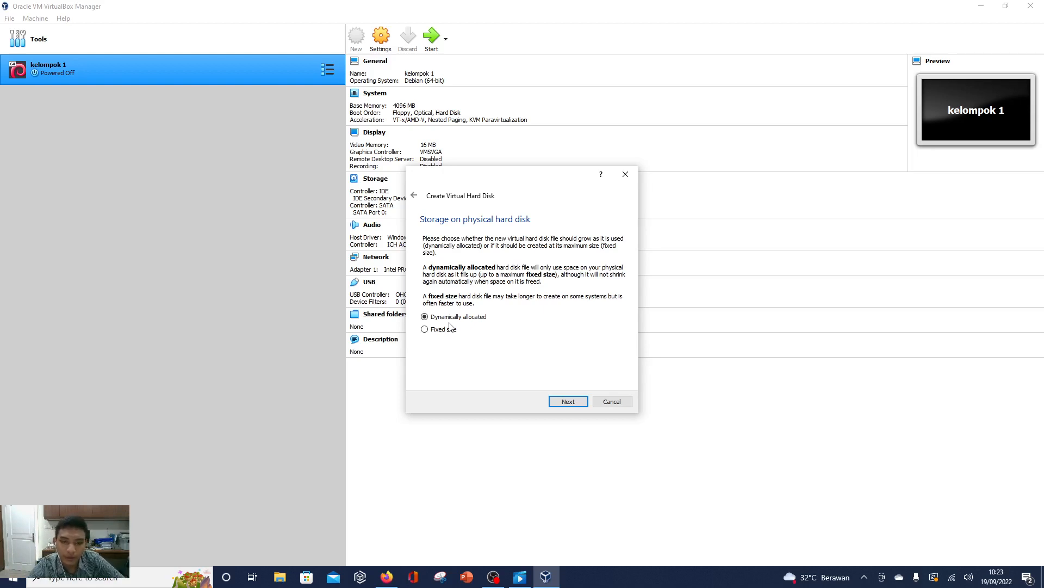
{"action": "left_click", "coordinate": [556, 400]}
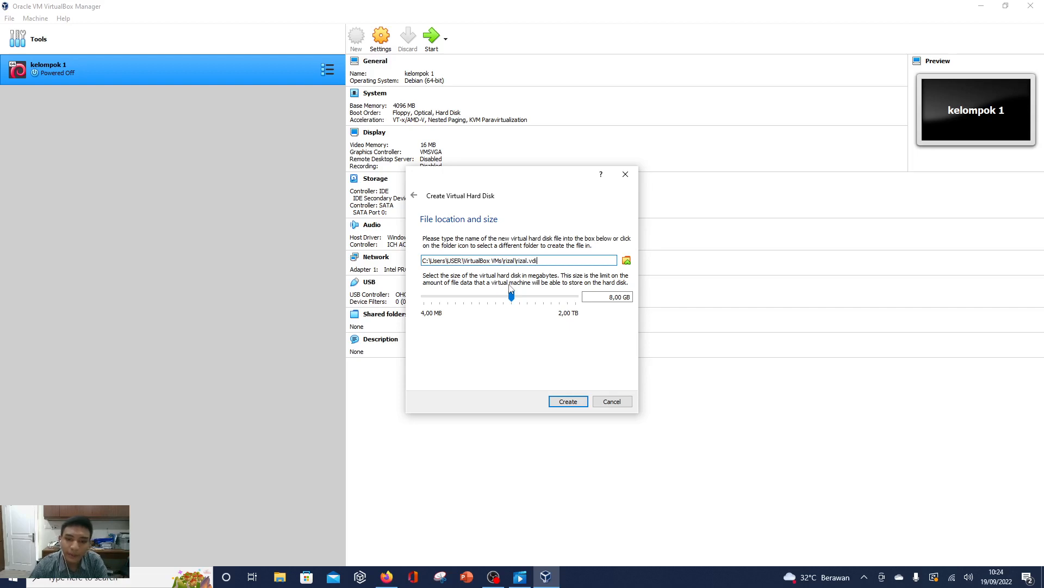
- Compare the dynamically allocated storage option with the file location and size settings, and try enlarging the disk
{"action": "mouse_move", "coordinate": [506, 308]}
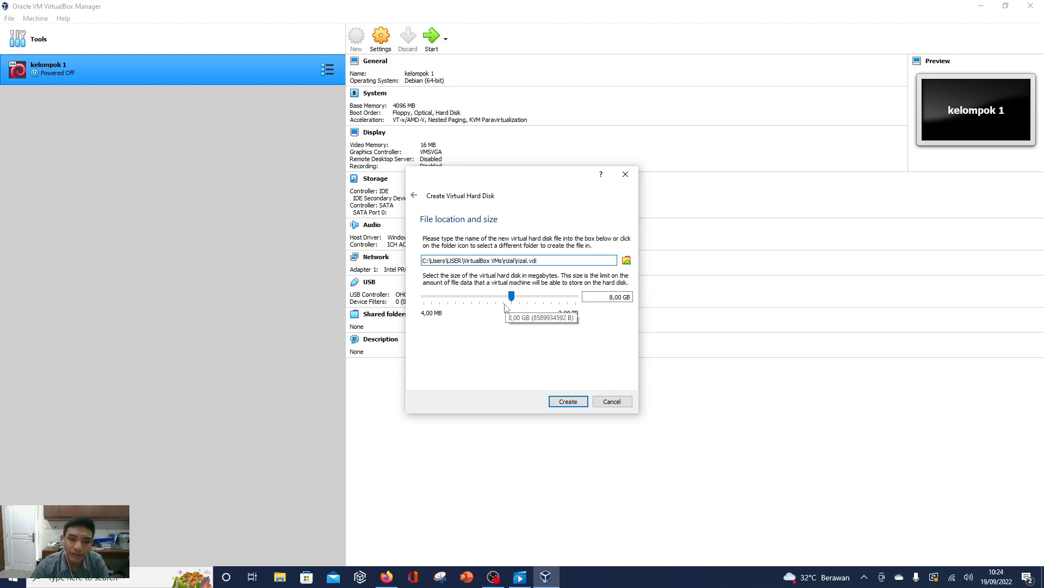
{"action": "left_click", "coordinate": [411, 199]}
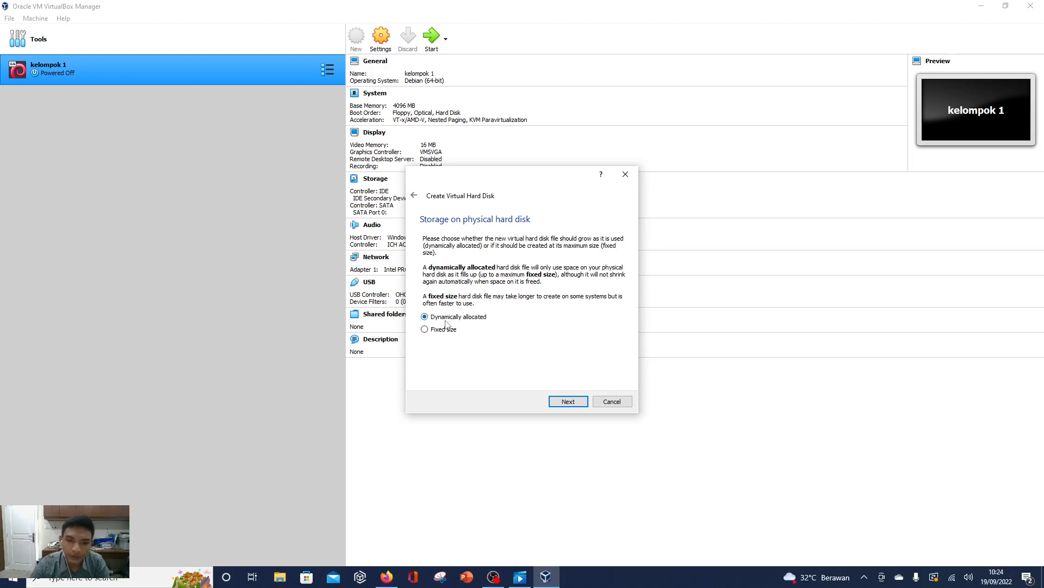
{"action": "left_click", "coordinate": [550, 403]}
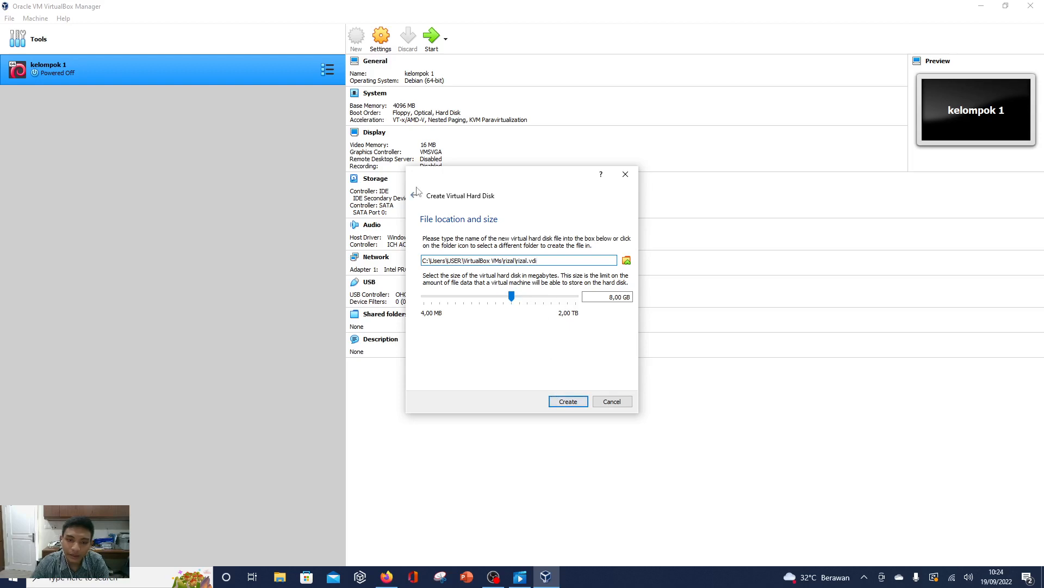
{"action": "left_click", "coordinate": [416, 194]}
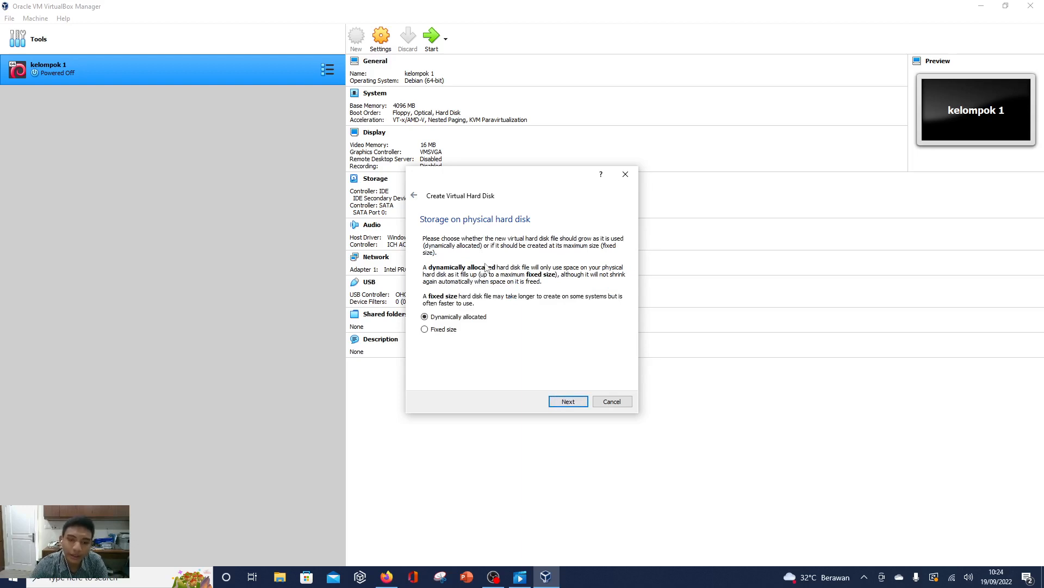
{"action": "left_click", "coordinate": [572, 403]}
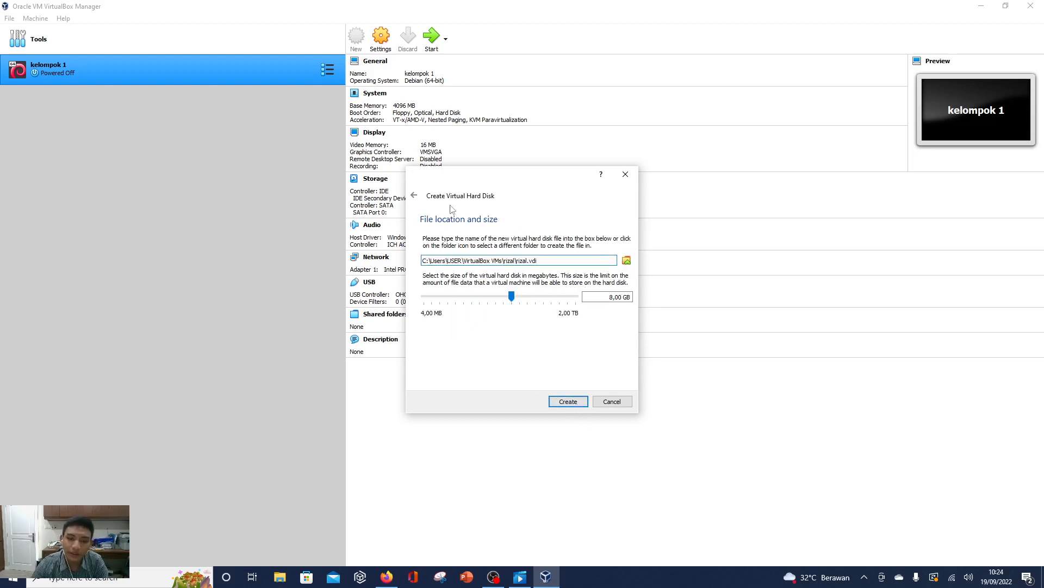
{"action": "left_click", "coordinate": [415, 196]}
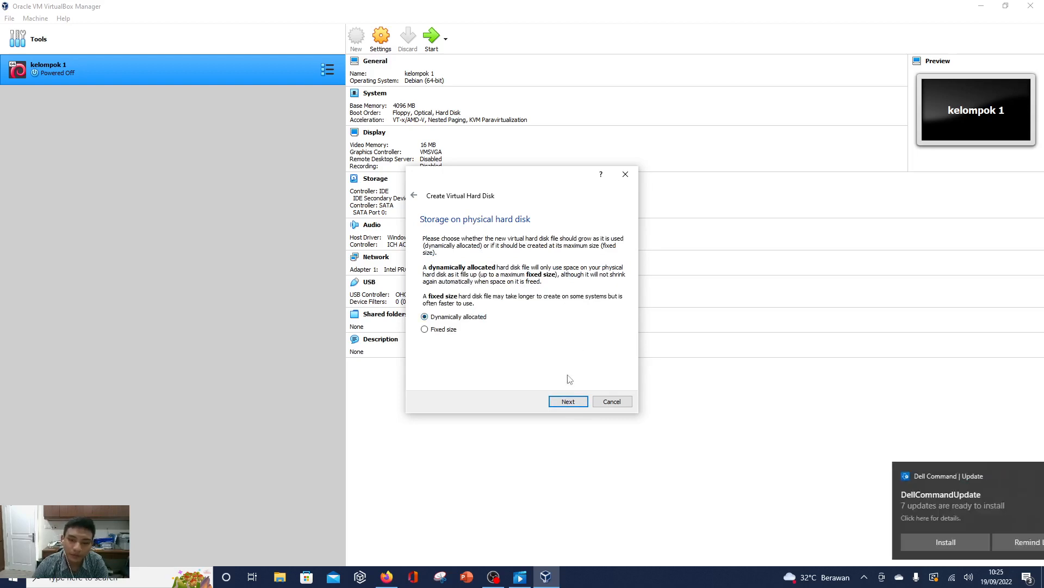
{"action": "left_click", "coordinate": [567, 402]}
{"action": "left_click_drag", "start_coordinate": [519, 298], "coordinate": [521, 300]}
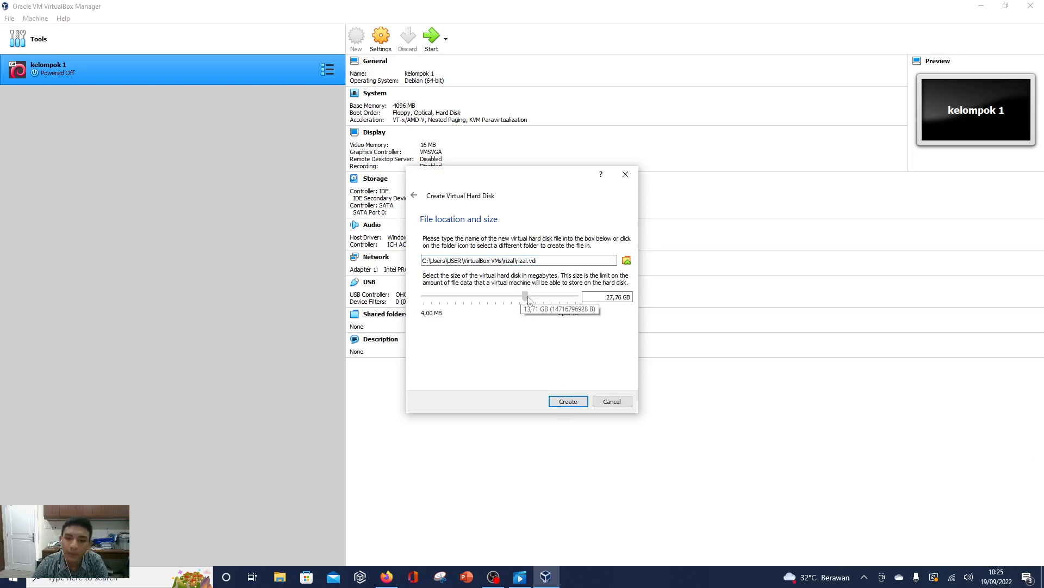
{"action": "left_click", "coordinate": [415, 197]}
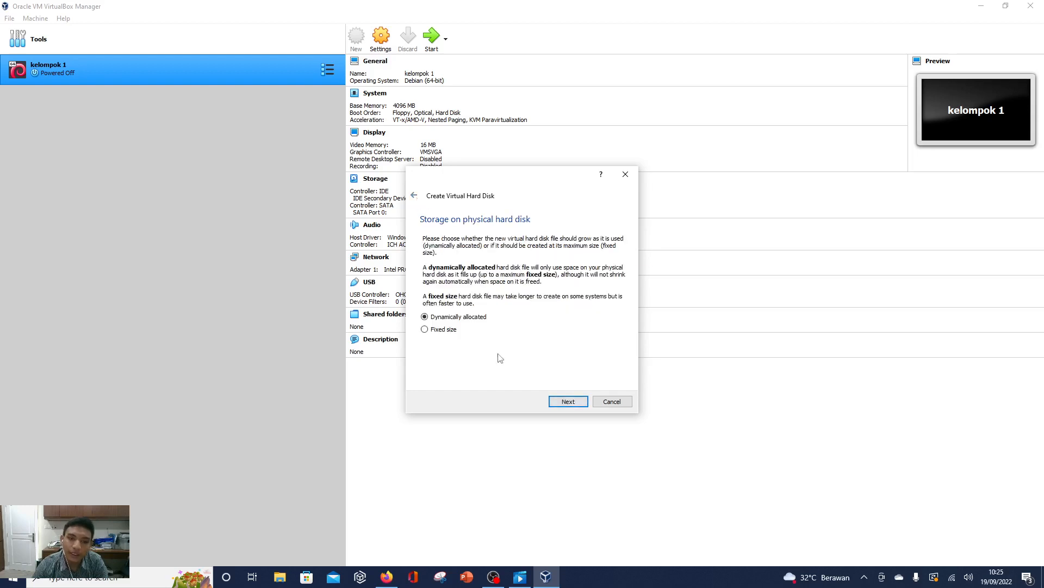
- Try fixed size storage for the virtual disk, check its file location and size settings, and return to the allocation options
{"action": "left_click", "coordinate": [453, 330]}
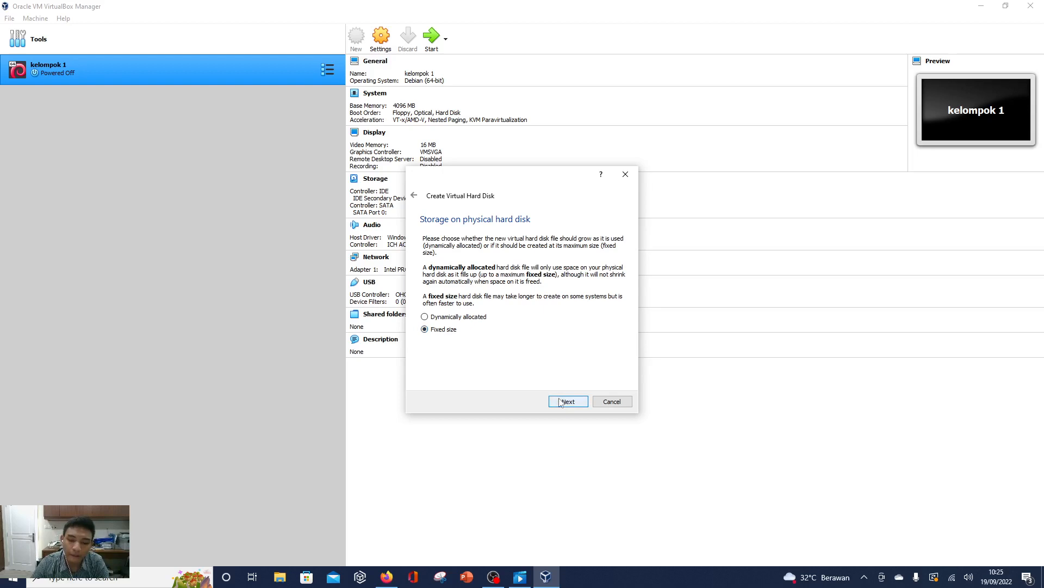
{"action": "left_click", "coordinate": [560, 403]}
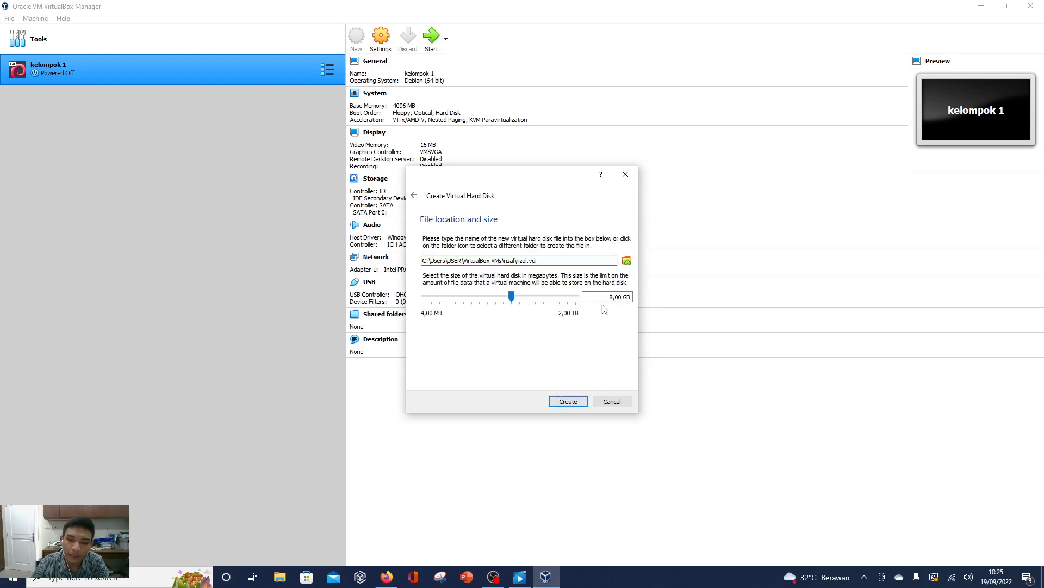
{"action": "left_click", "coordinate": [413, 195]}
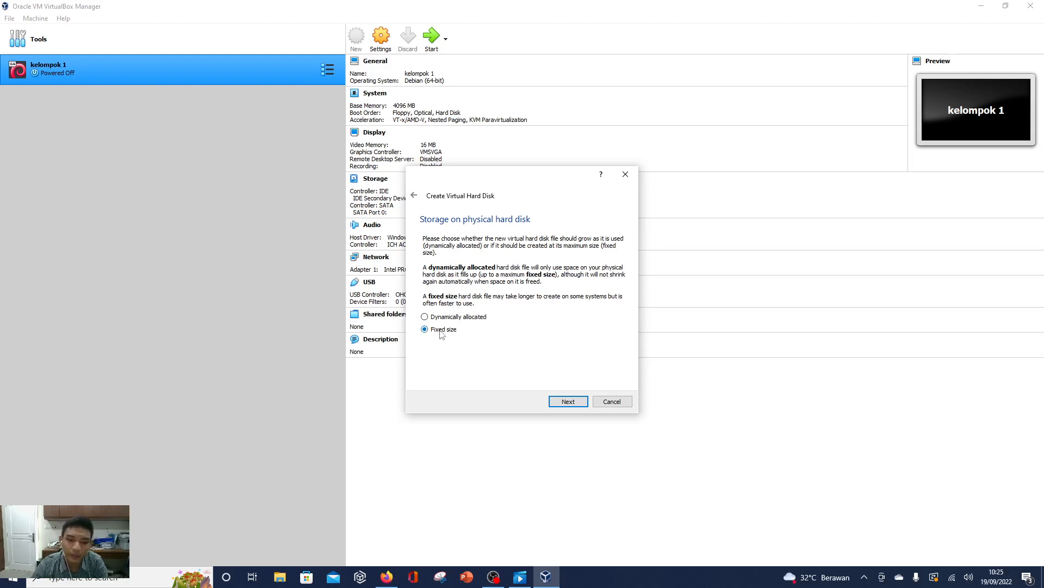
- Select dynamically allocated storage again, set the virtual disk size to about 15.89 GB, and create the disk
{"action": "left_click", "coordinate": [466, 321]}
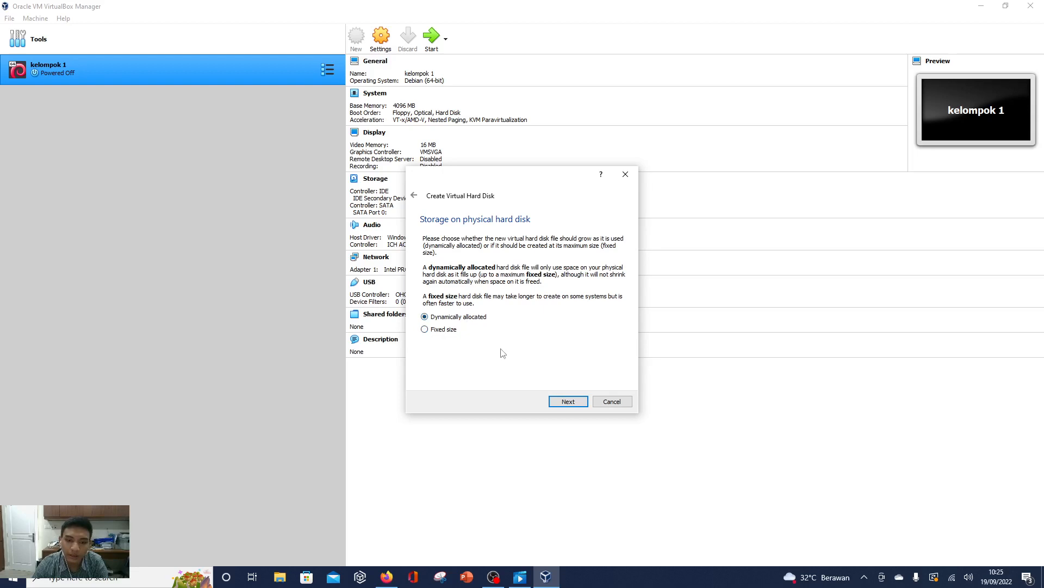
{"action": "left_click", "coordinate": [568, 401]}
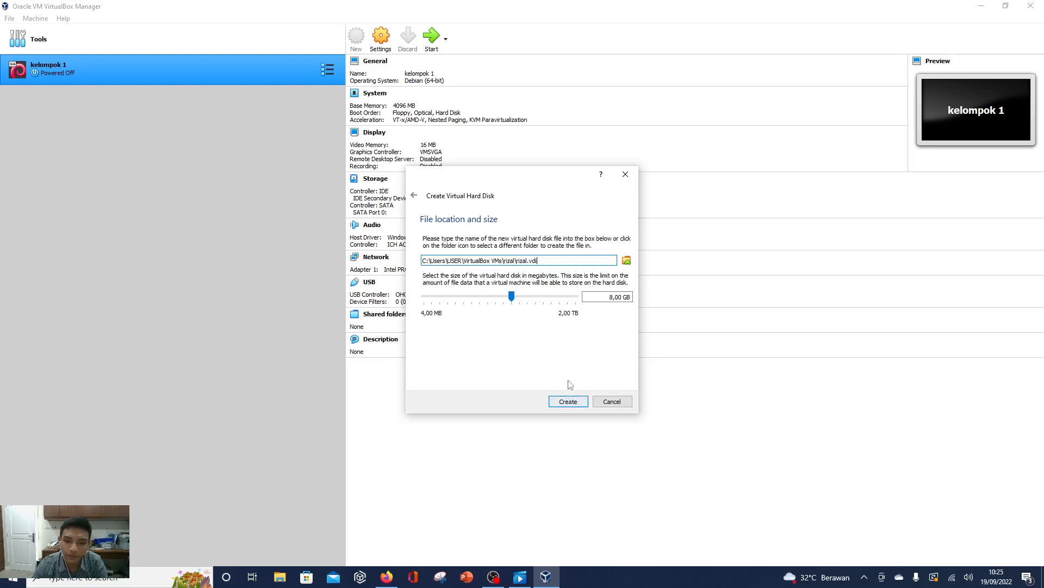
{"action": "mouse_move", "coordinate": [516, 296]}
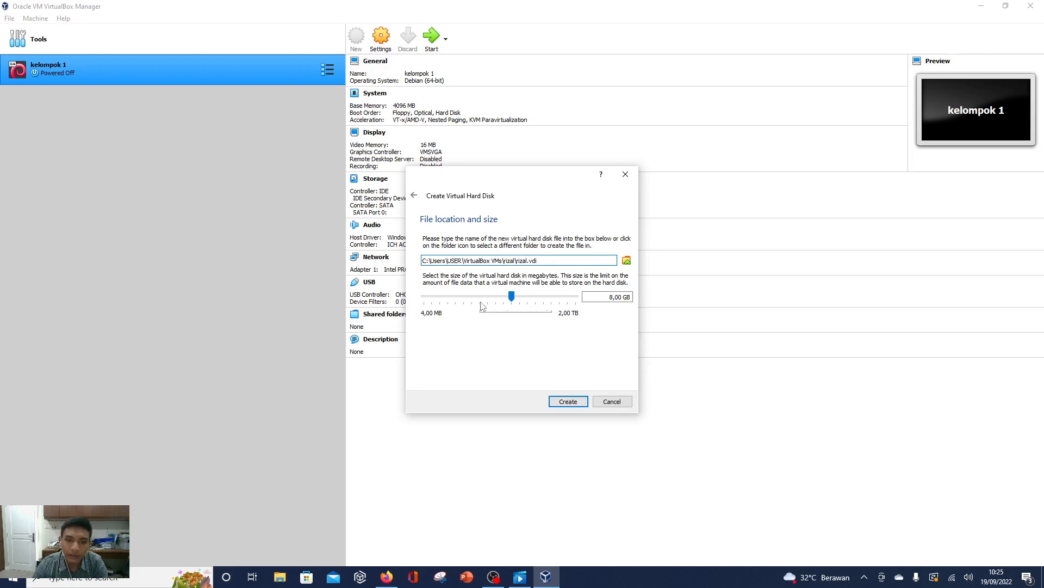
{"action": "left_click_drag", "start_coordinate": [512, 297], "coordinate": [520, 299]}
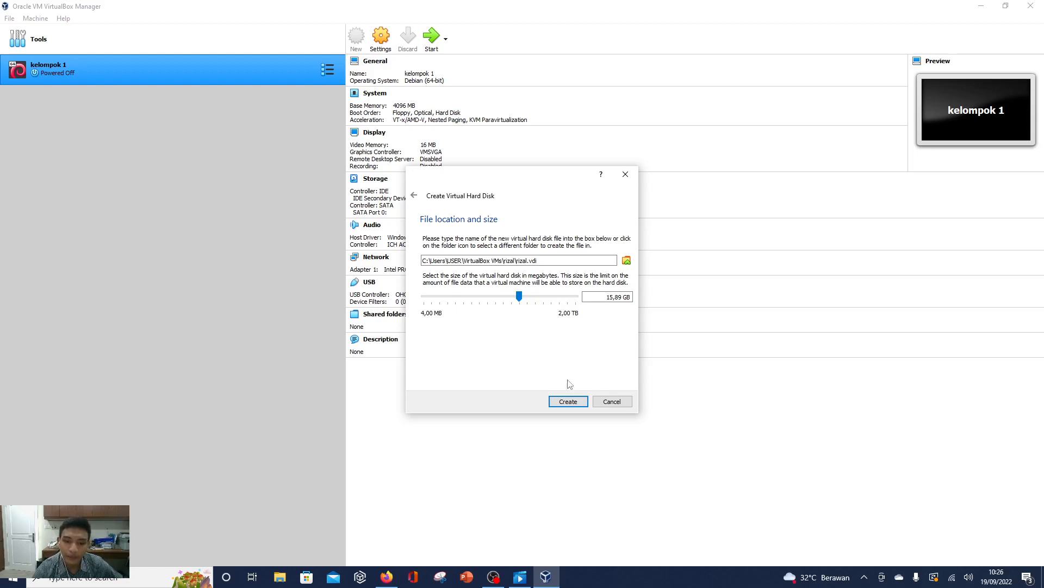
{"action": "left_click", "coordinate": [566, 404]}
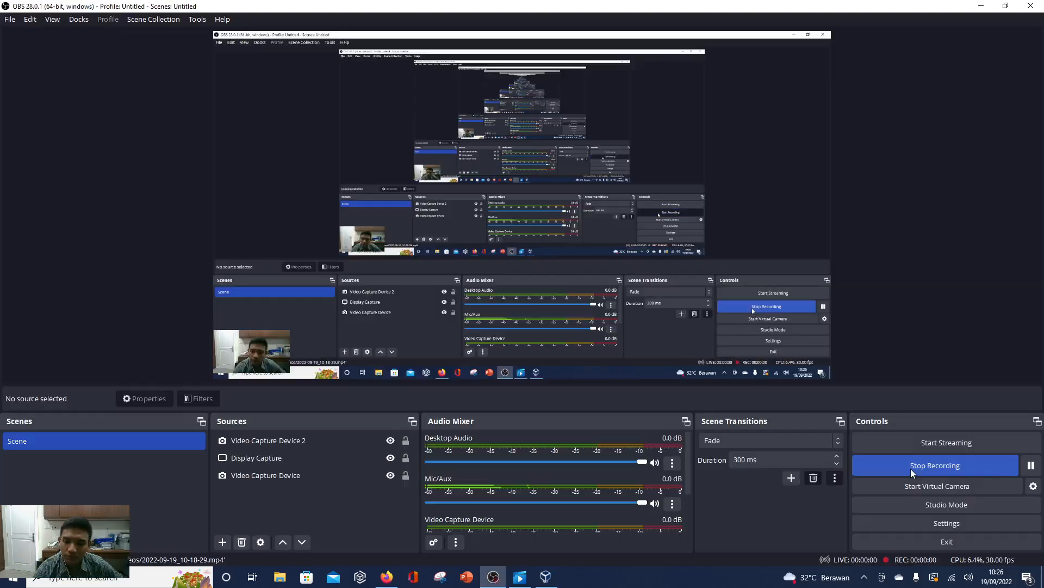
- Switch back to VirtualBox Manager, start the newly created virtual machine, and check the available start-up disk images
{"action": "left_click", "coordinate": [546, 577]}
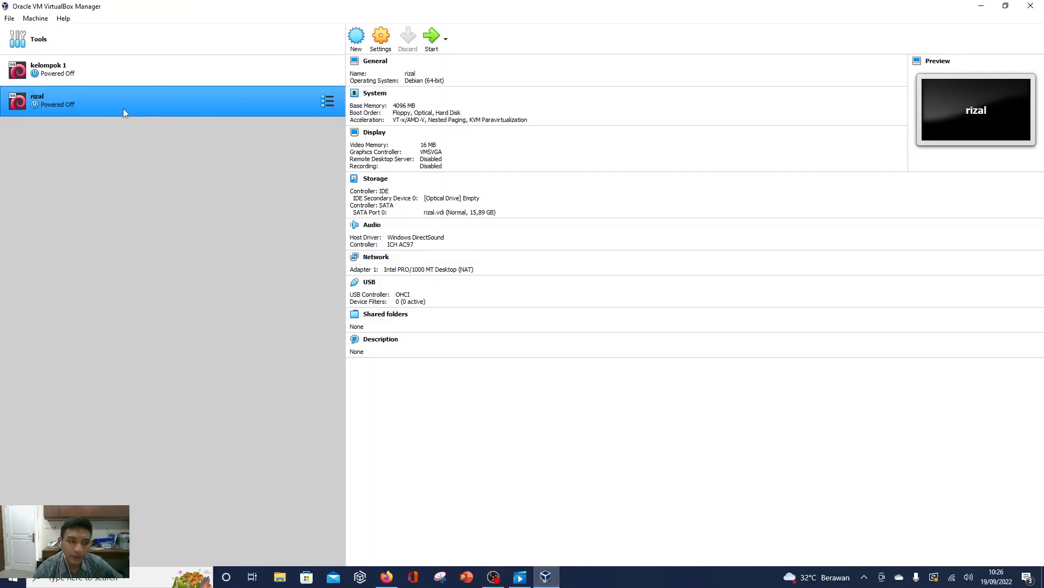
{"action": "left_click", "coordinate": [427, 50]}
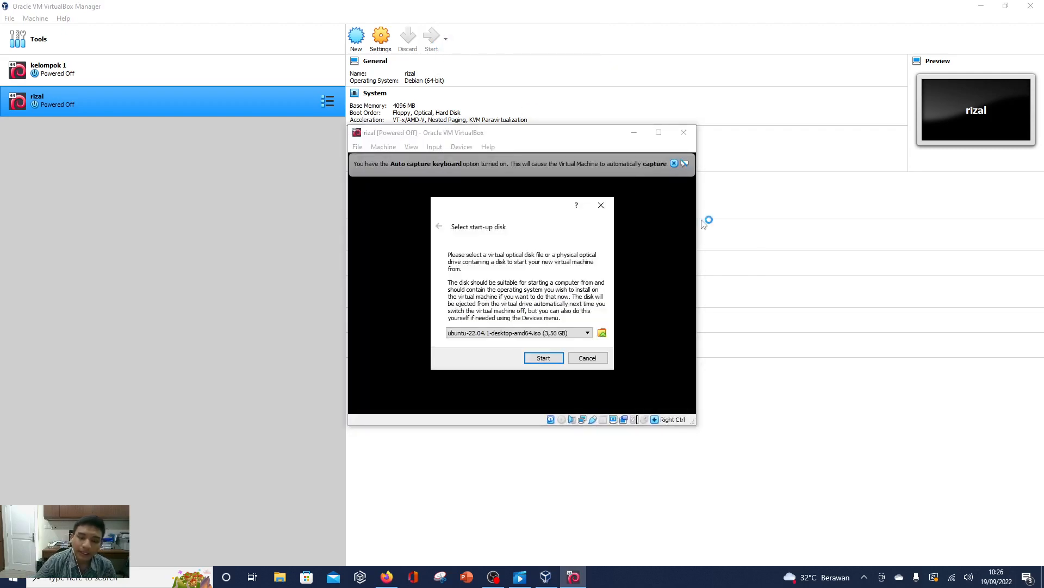
{"action": "left_click", "coordinate": [601, 333]}
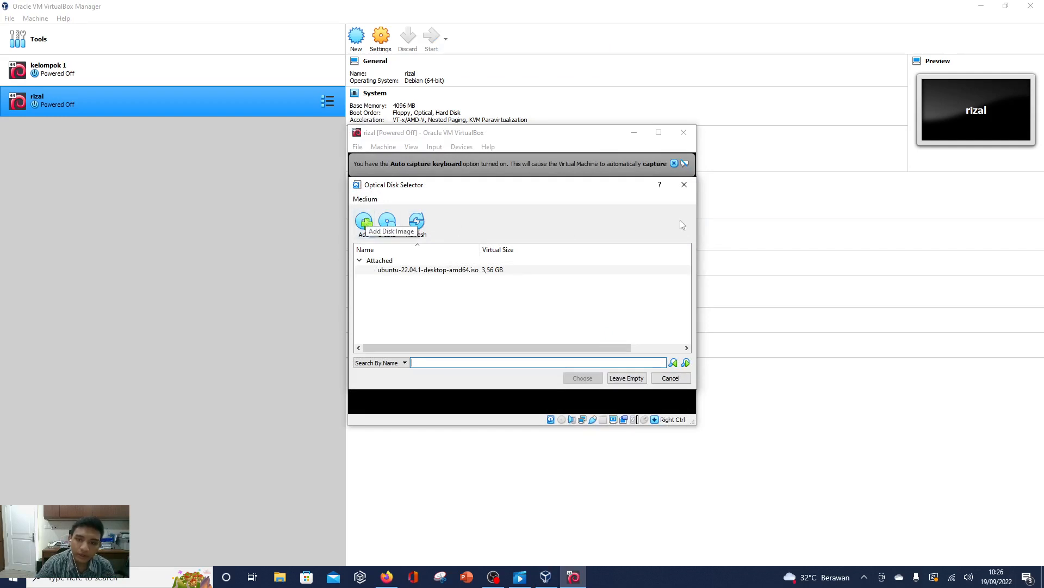
{"action": "left_click", "coordinate": [684, 184]}
- Add the LXLE-Focal-Release disc image from the Downloads folder to the available optical disks
{"action": "left_click", "coordinate": [602, 333]}
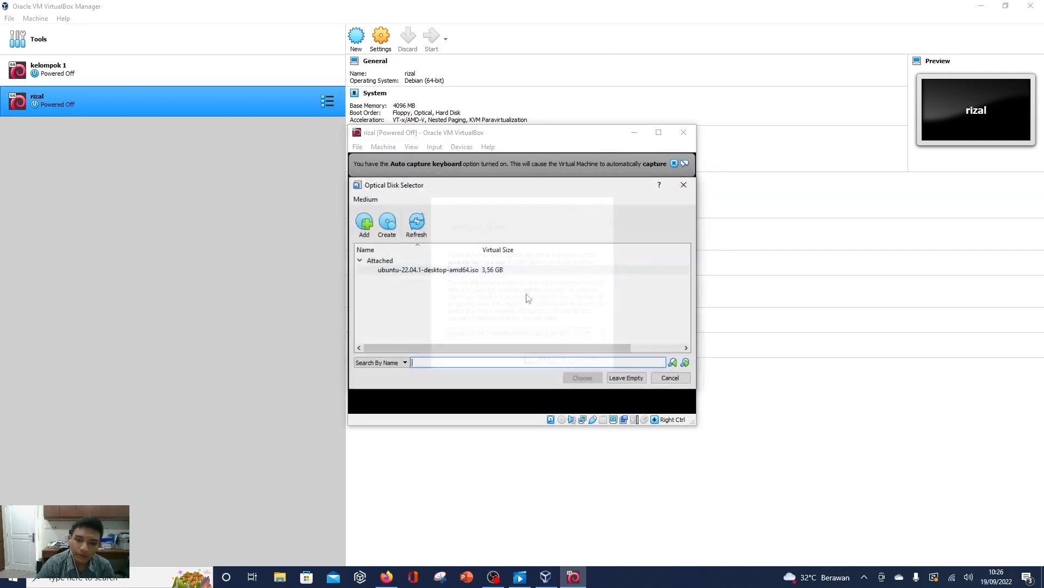
{"action": "left_click", "coordinate": [364, 223]}
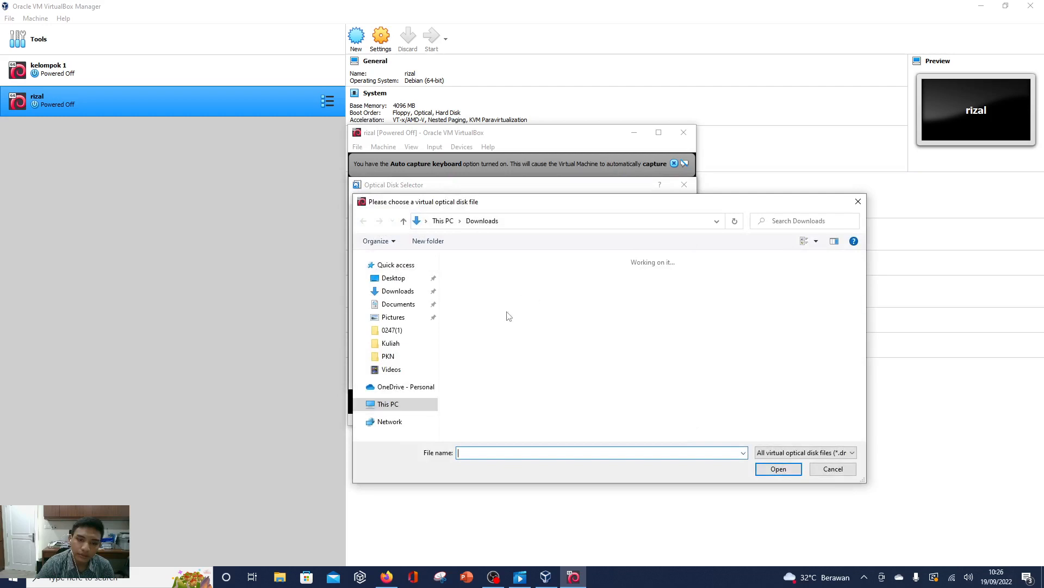
{"action": "left_click", "coordinate": [393, 294]}
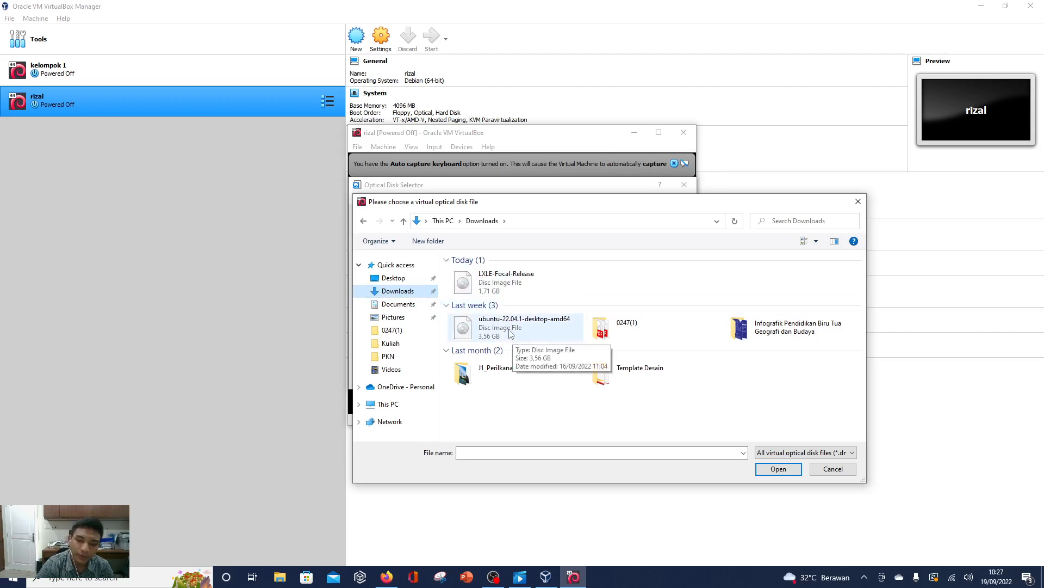
{"action": "left_click", "coordinate": [507, 283]}
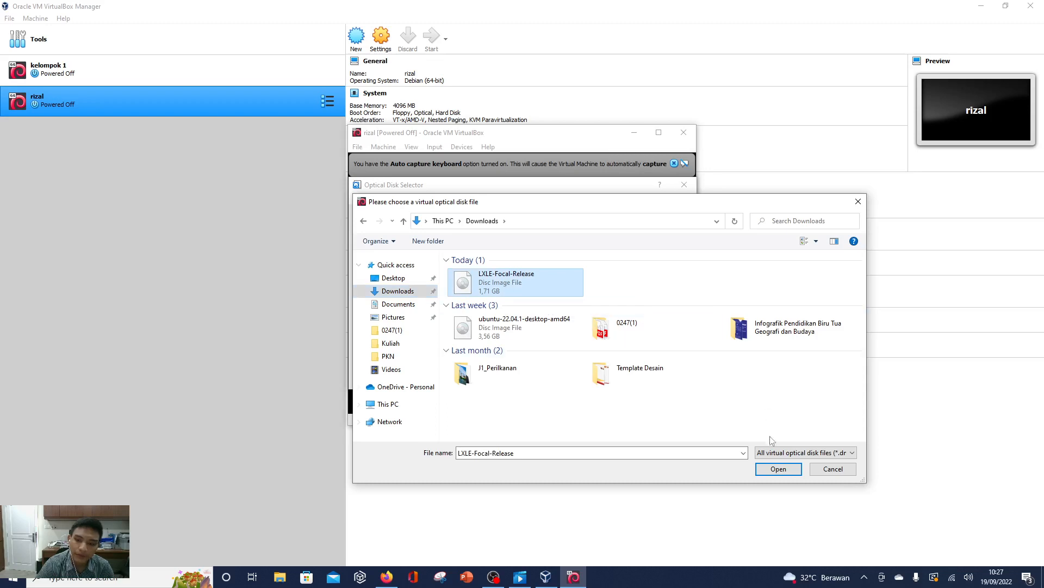
{"action": "left_click", "coordinate": [776, 471]}
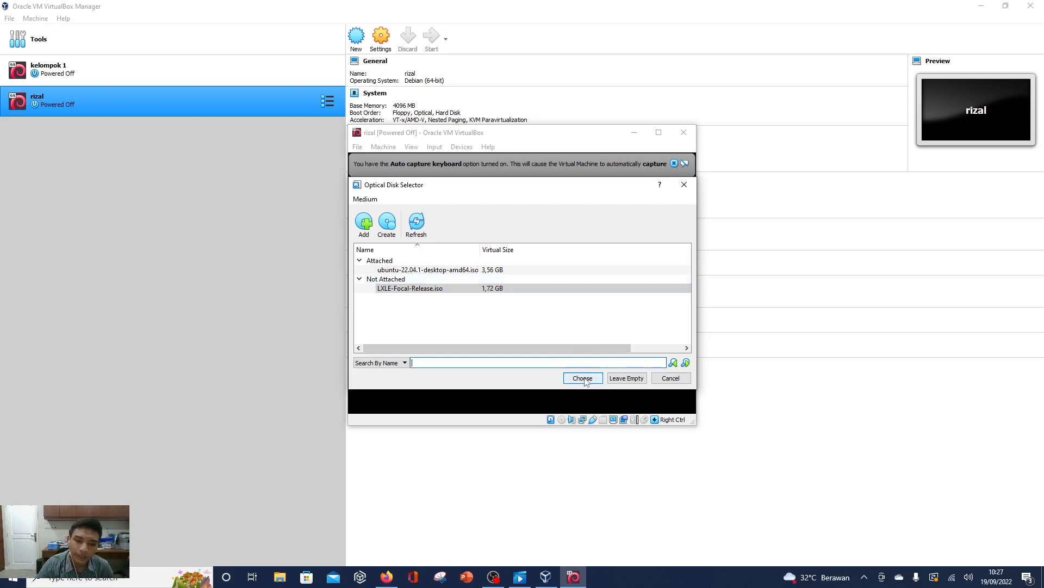
- Choose LXLE-Focal-Release.iso instead of the Ubuntu image as the start-up disk, and start the virtual machine from it
{"action": "left_click", "coordinate": [411, 271]}
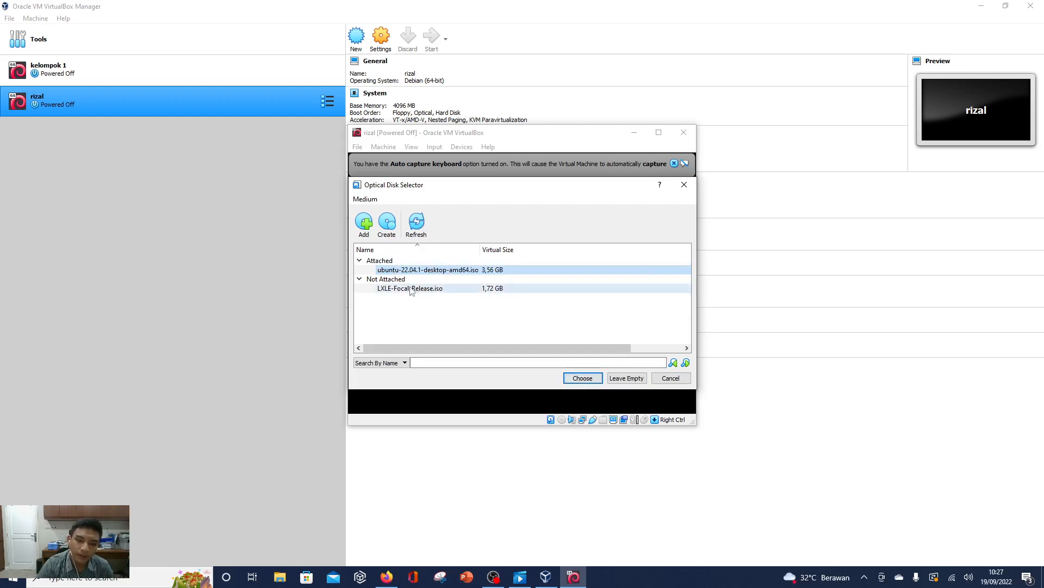
{"action": "left_click", "coordinate": [415, 288]}
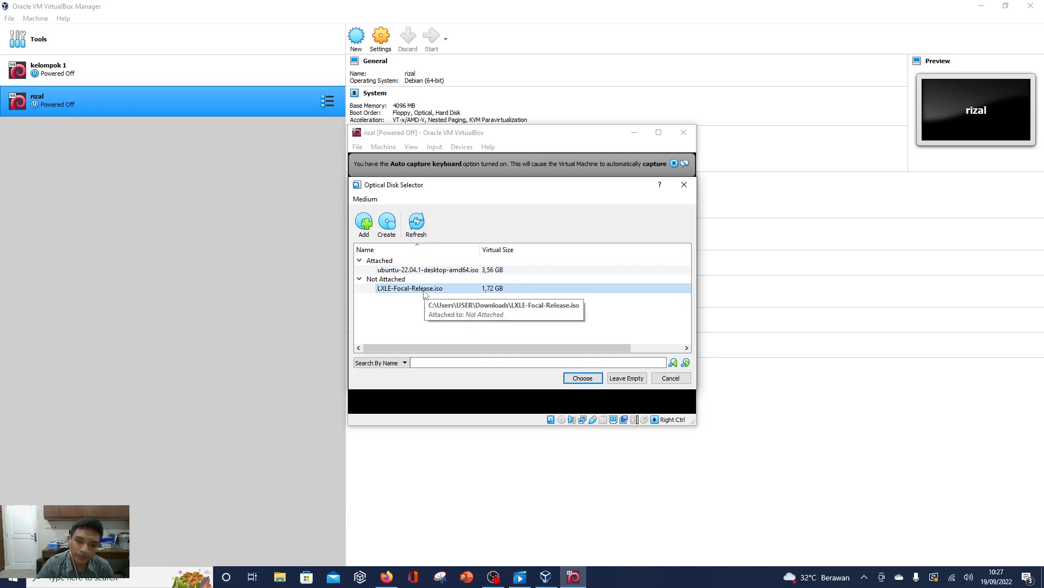
{"action": "double_click", "coordinate": [412, 288]}
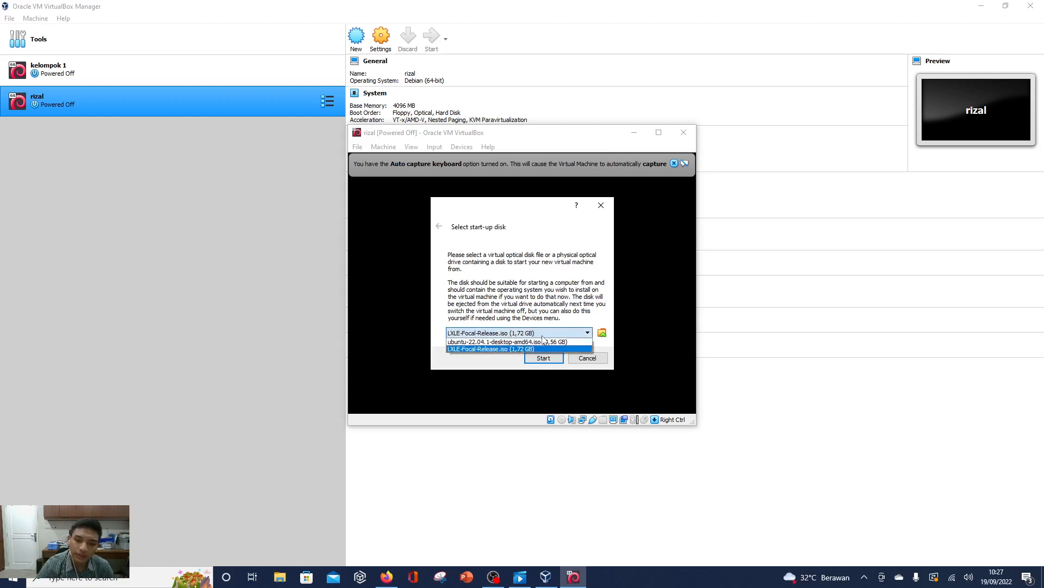
{"action": "left_click", "coordinate": [602, 333]}
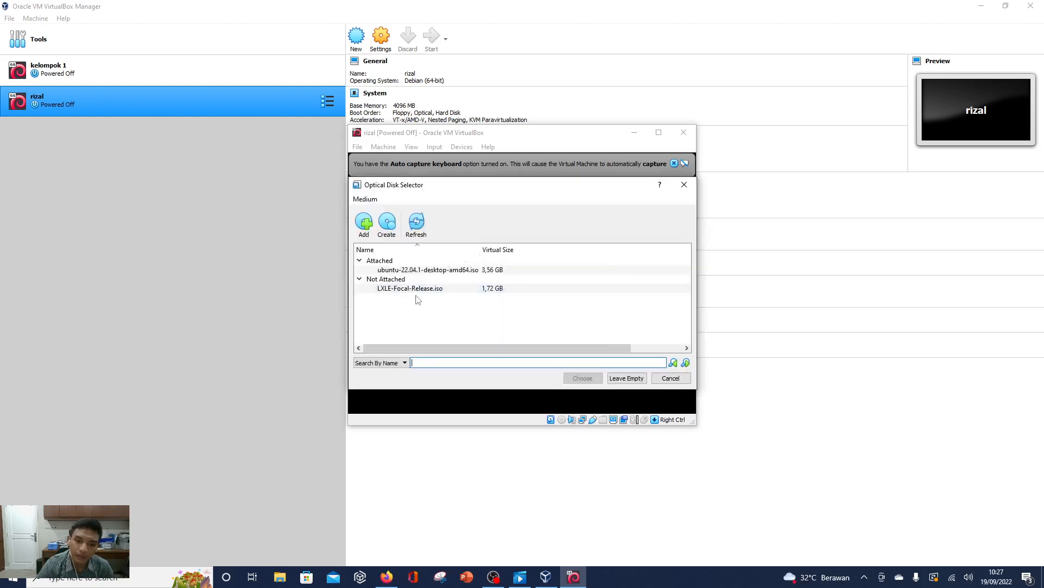
{"action": "left_click", "coordinate": [414, 288]}
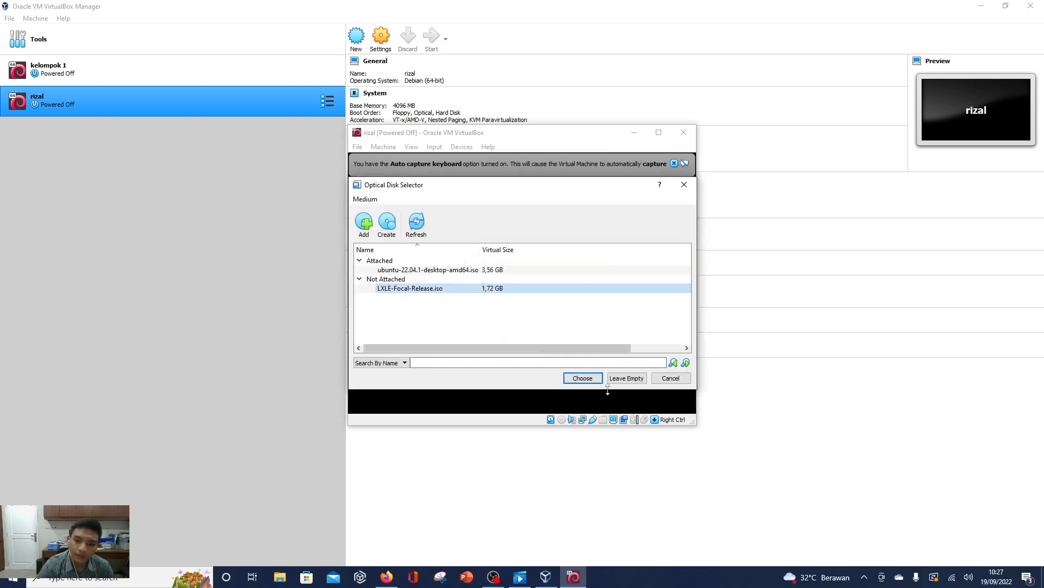
{"action": "double_click", "coordinate": [412, 288]}
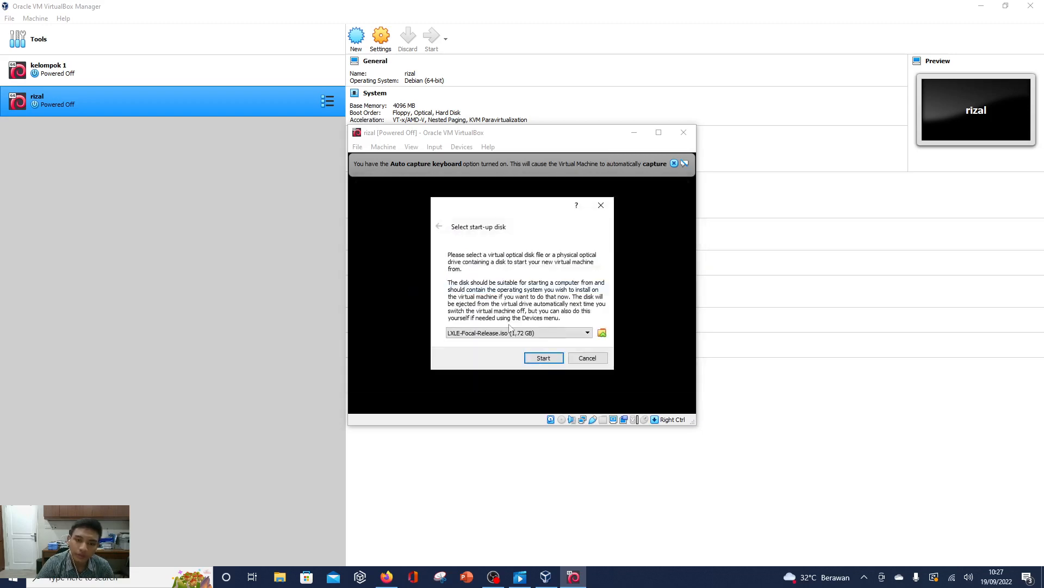
{"action": "left_click", "coordinate": [543, 357]}
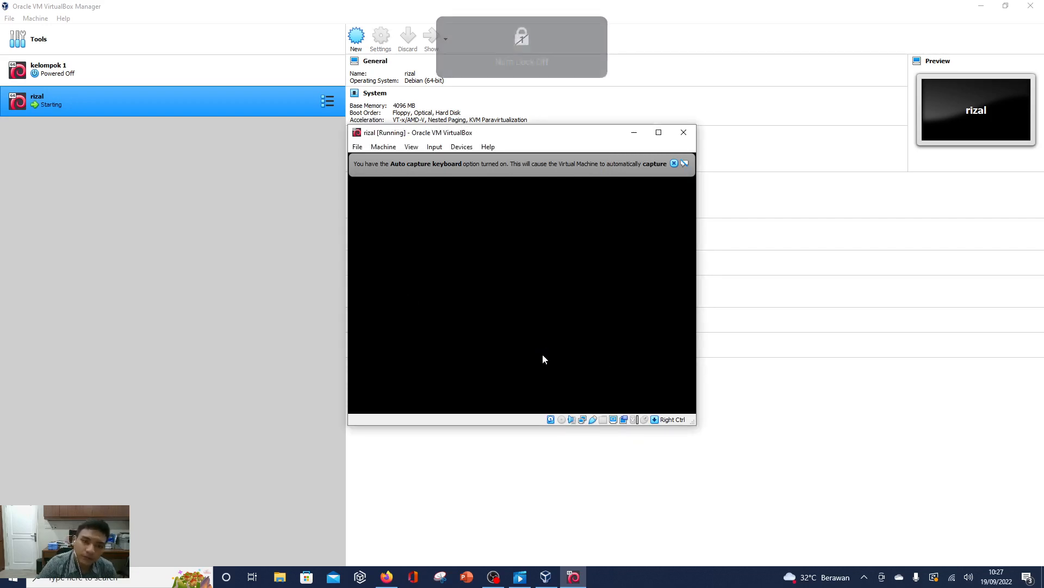
- Dismiss the auto capture keyboard notice and maximize the running virtual machine's window
{"action": "left_click", "coordinate": [674, 164]}
{"action": "left_click", "coordinate": [659, 133]}
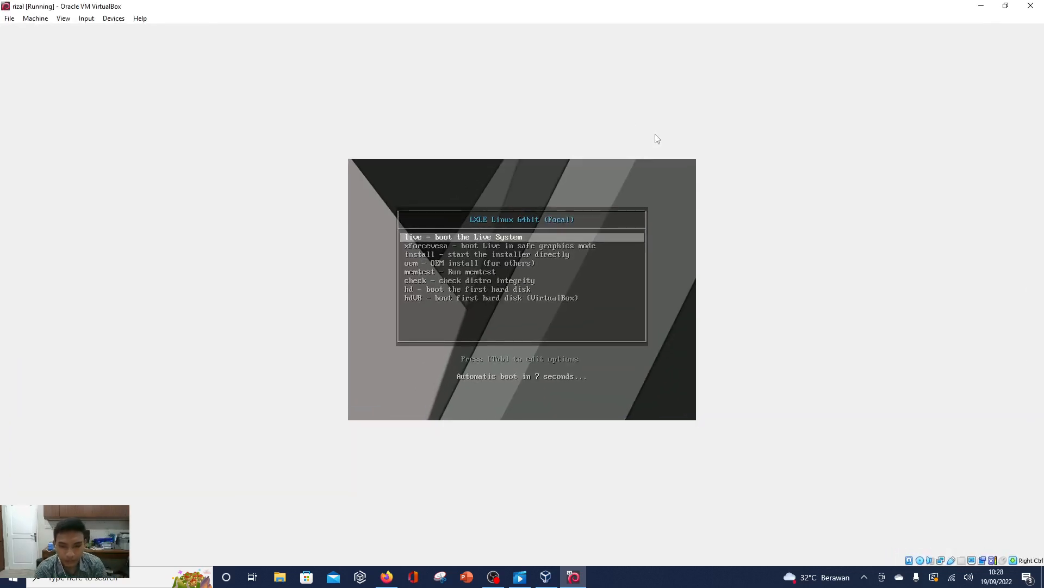
- Look through the start-up options in the LXLE Linux 64bit (Focal) boot menu, from live to memtest
{"action": "key", "text": "Down"}
{"action": "key", "text": "Down"}
{"action": "key", "text": "Up"}
{"action": "key", "text": "Up"}
{"action": "key", "text": "Down"}
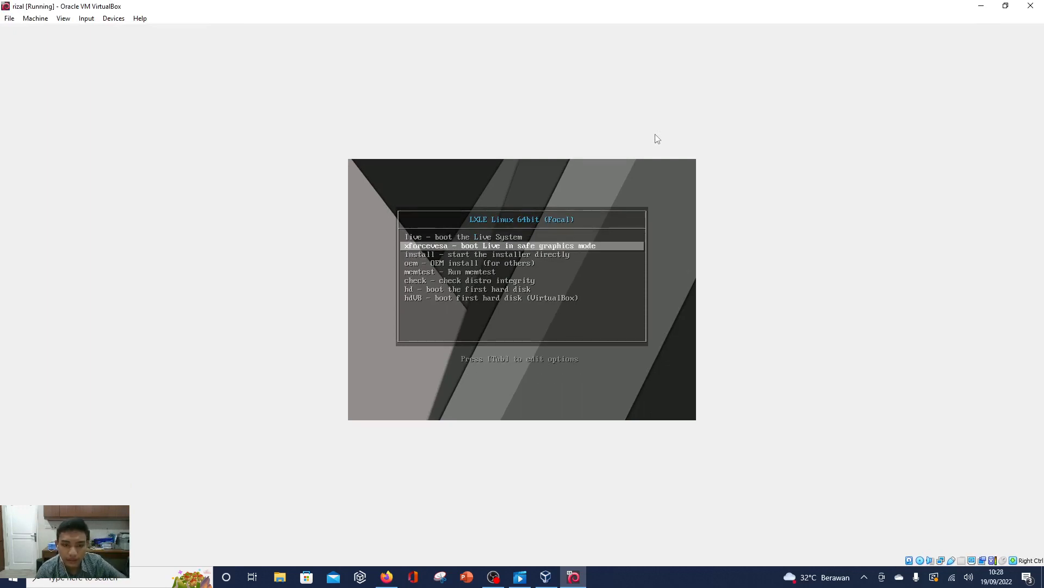
{"action": "key", "text": "Down"}
{"action": "key", "text": "Down"}
{"action": "key", "text": "Down"}
{"action": "key", "text": "Down"}
{"action": "key", "text": "Down"}
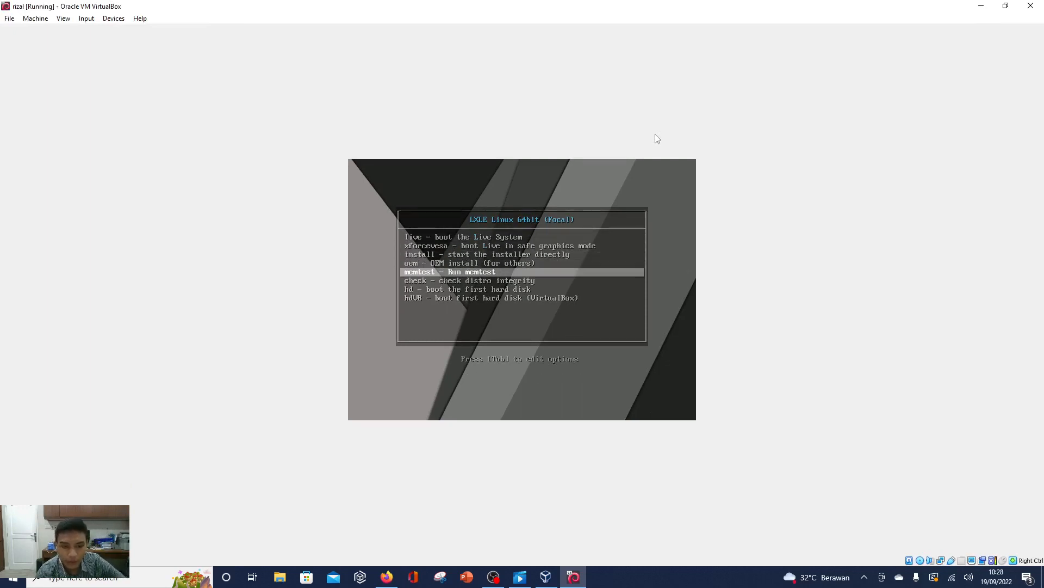
{"action": "key", "text": "Up"}
{"action": "key", "text": "Up"}
{"action": "key", "text": "Up"}
{"action": "key", "text": "Up"}
{"action": "key", "text": "Up"}
{"action": "key", "text": "Up"}
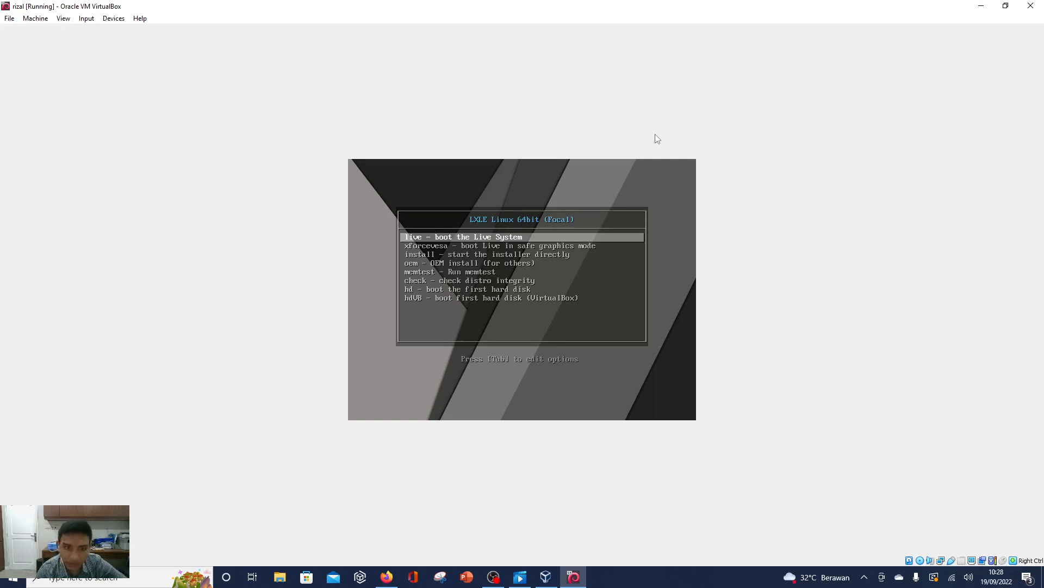
- Boot the Live System, dismiss the mouse pointer integration notice, and log in as the live session user
{"action": "key", "text": "Down"}
{"action": "key", "text": "Up"}
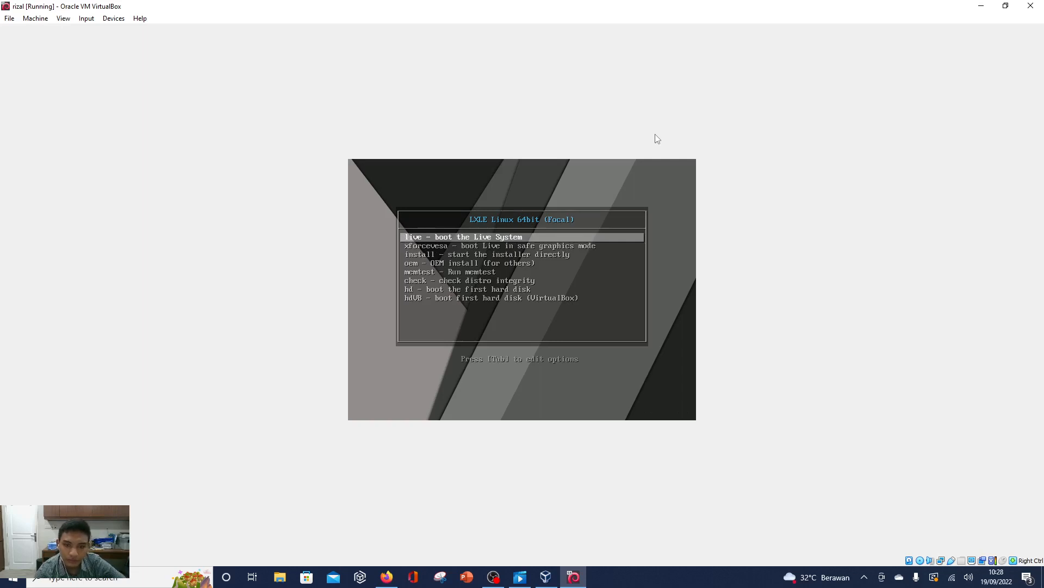
{"action": "key", "text": "Return"}
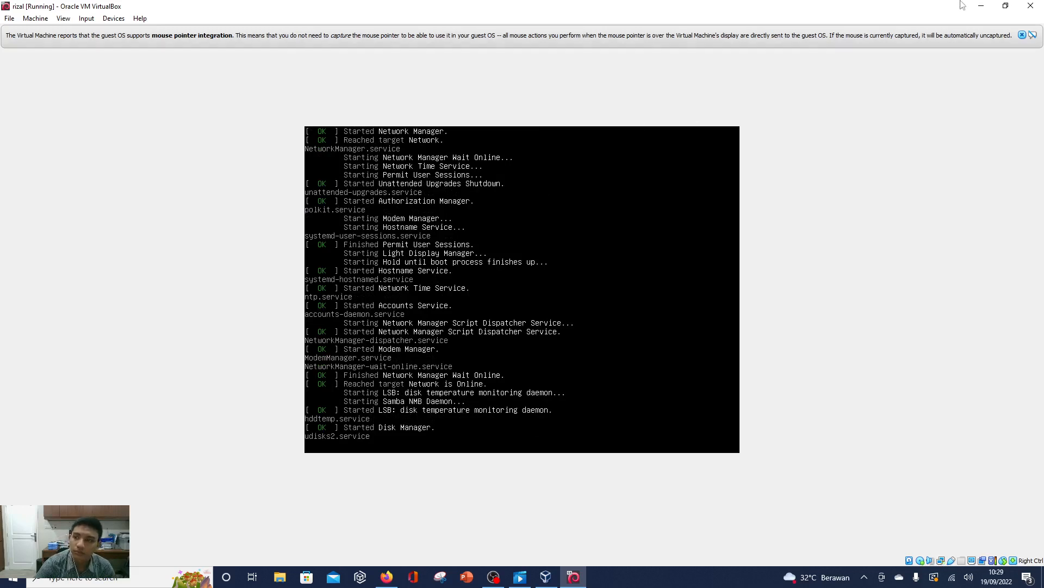
{"action": "left_click", "coordinate": [1022, 35]}
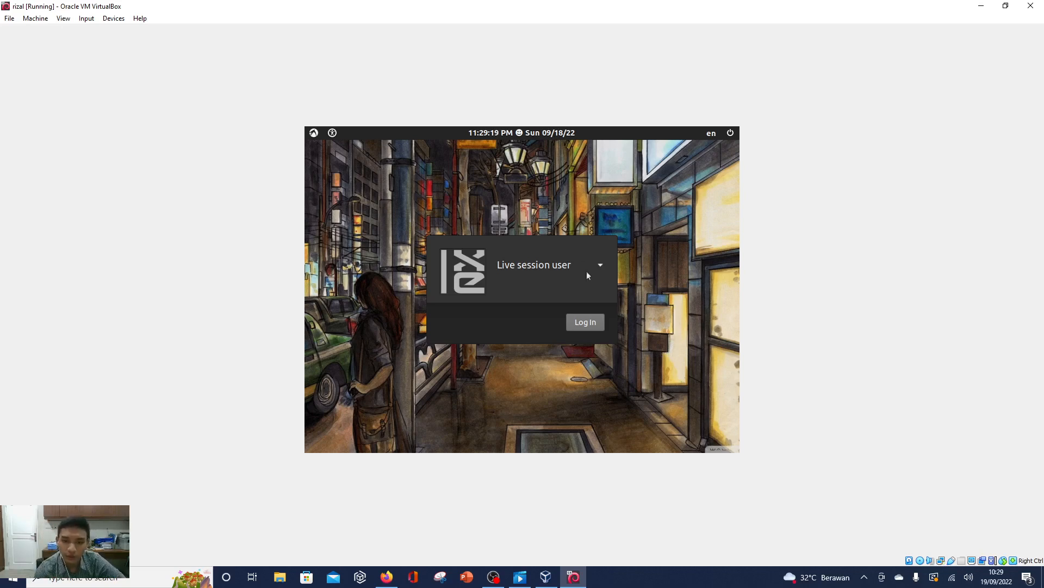
{"action": "left_click", "coordinate": [589, 323]}
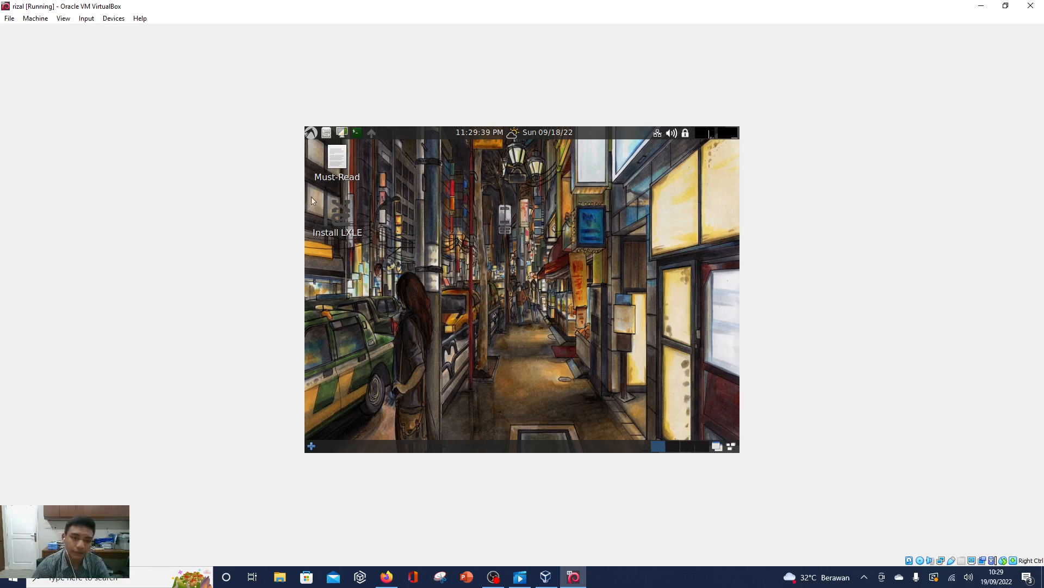
- Examine the application categories of the LXLE desktop, including the available games
{"action": "left_click_drag", "start_coordinate": [452, 193], "coordinate": [550, 295]}
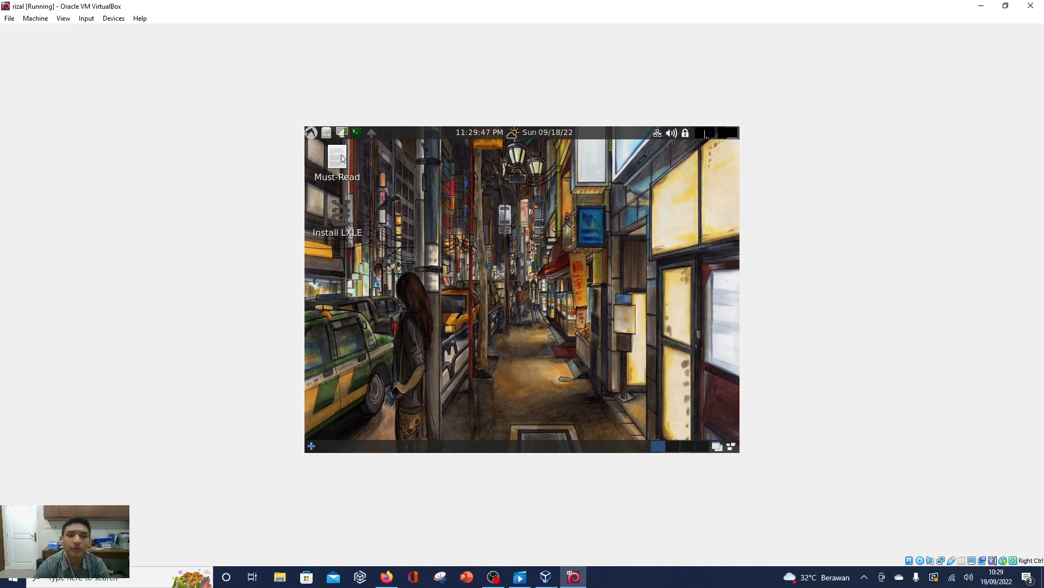
{"action": "left_click", "coordinate": [311, 133]}
{"action": "mouse_move", "coordinate": [339, 152]}
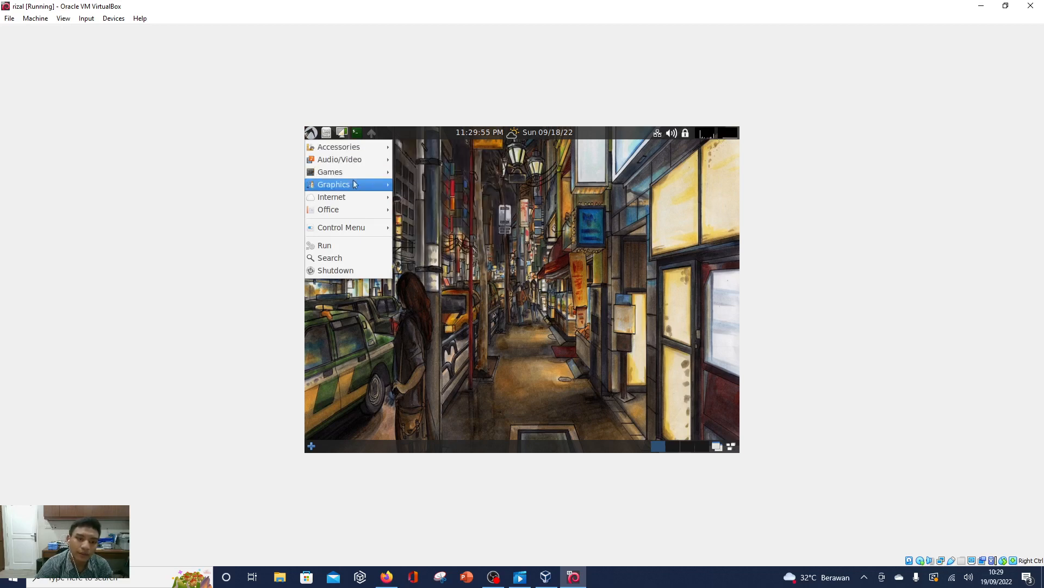
{"action": "mouse_move", "coordinate": [352, 177]}
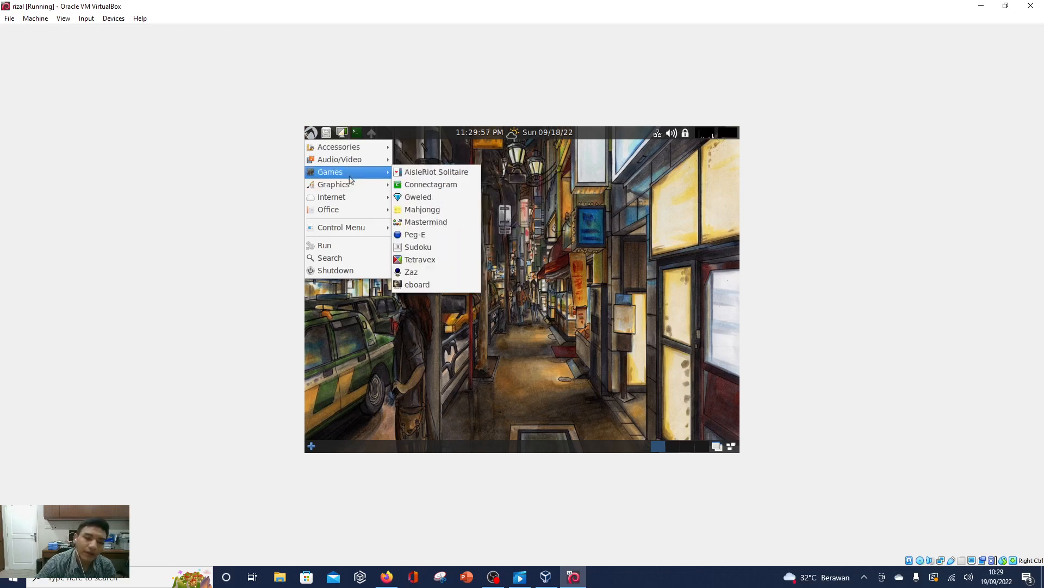
{"action": "mouse_move", "coordinate": [337, 217]}
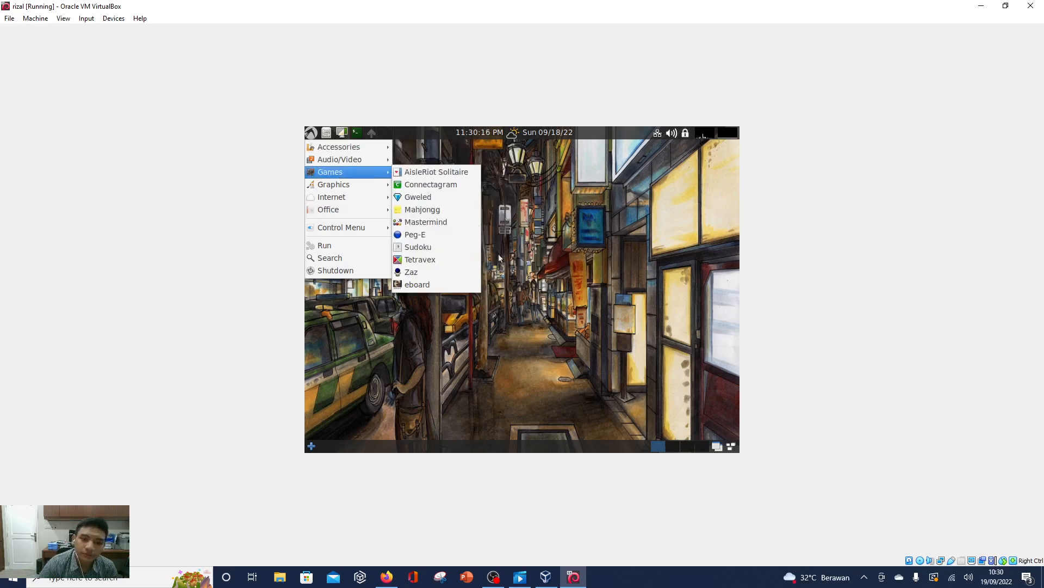
{"action": "left_click", "coordinate": [520, 279]}
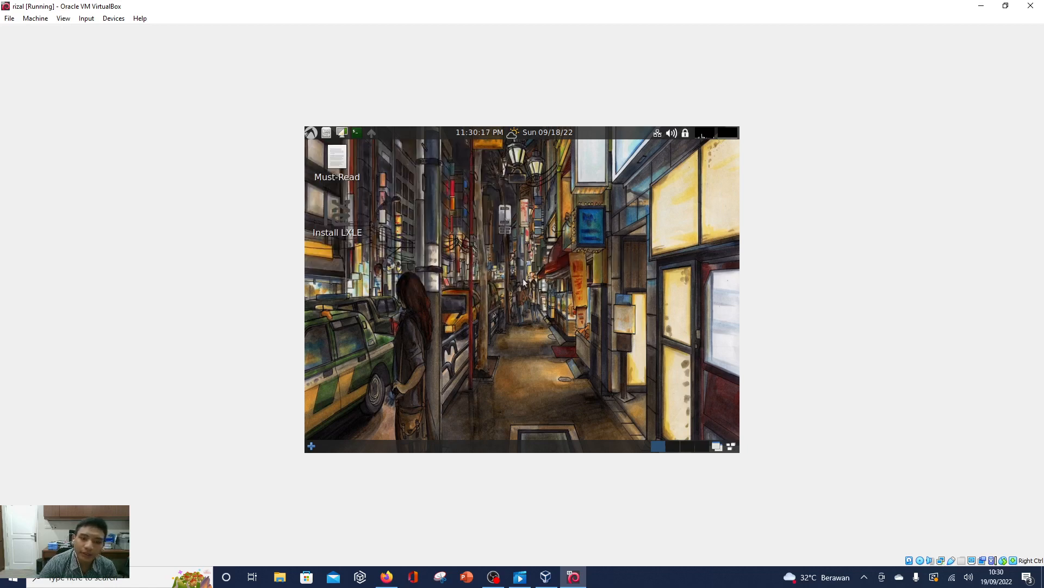
- Launch the LXLE installer from the desktop and position its window so that all its contents can be reached
{"action": "left_click", "coordinate": [341, 220]}
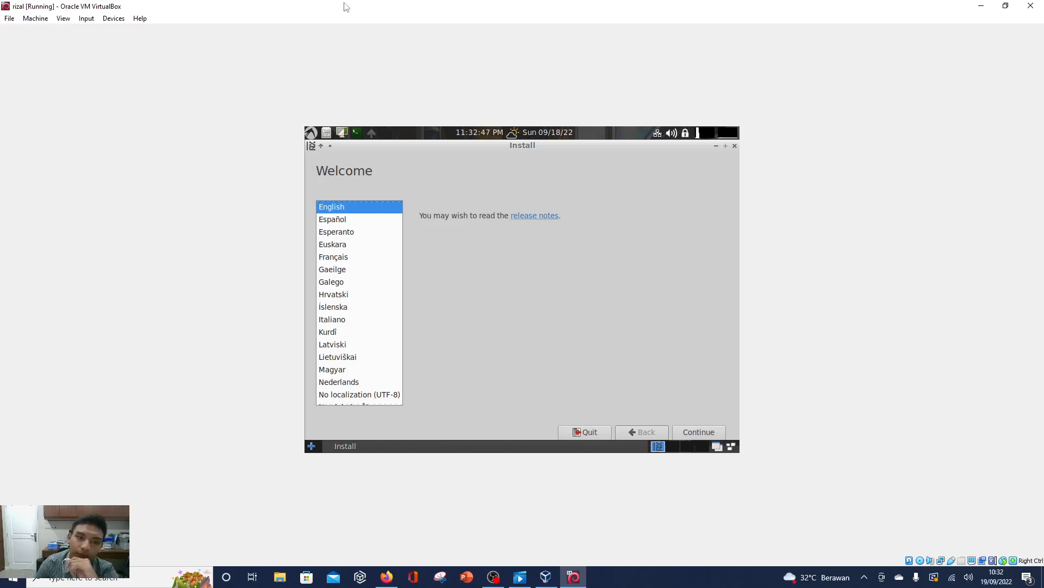
{"action": "left_click_drag", "start_coordinate": [441, 151], "coordinate": [506, 326]}
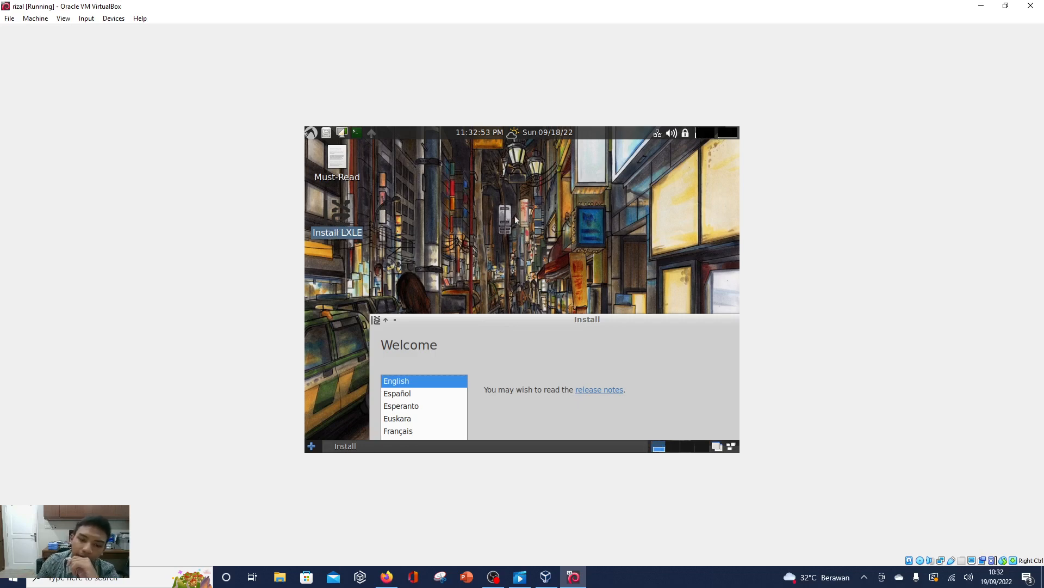
{"action": "double_click", "coordinate": [570, 321]}
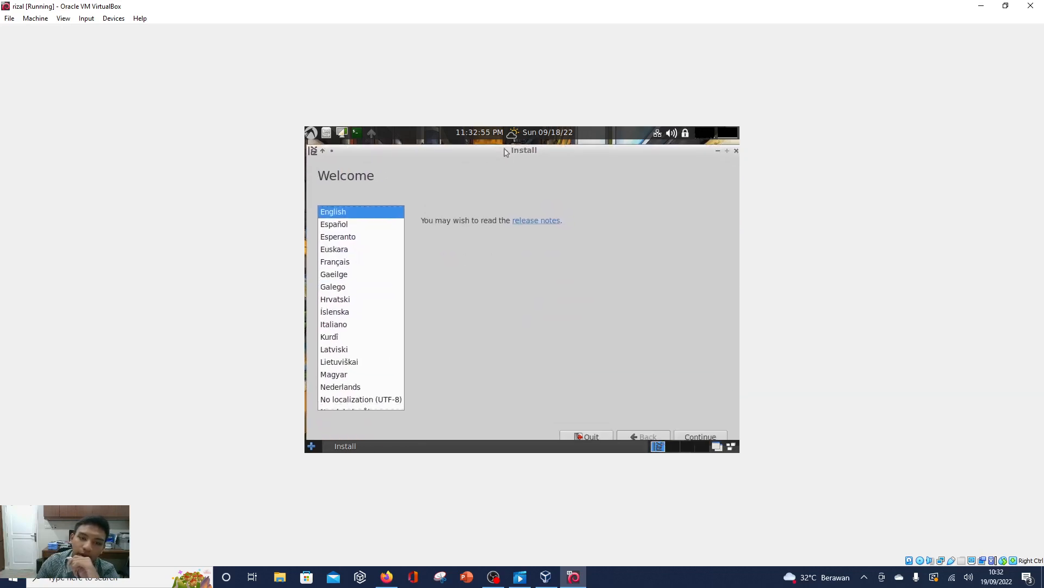
{"action": "left_click_drag", "start_coordinate": [519, 153], "coordinate": [518, 149]}
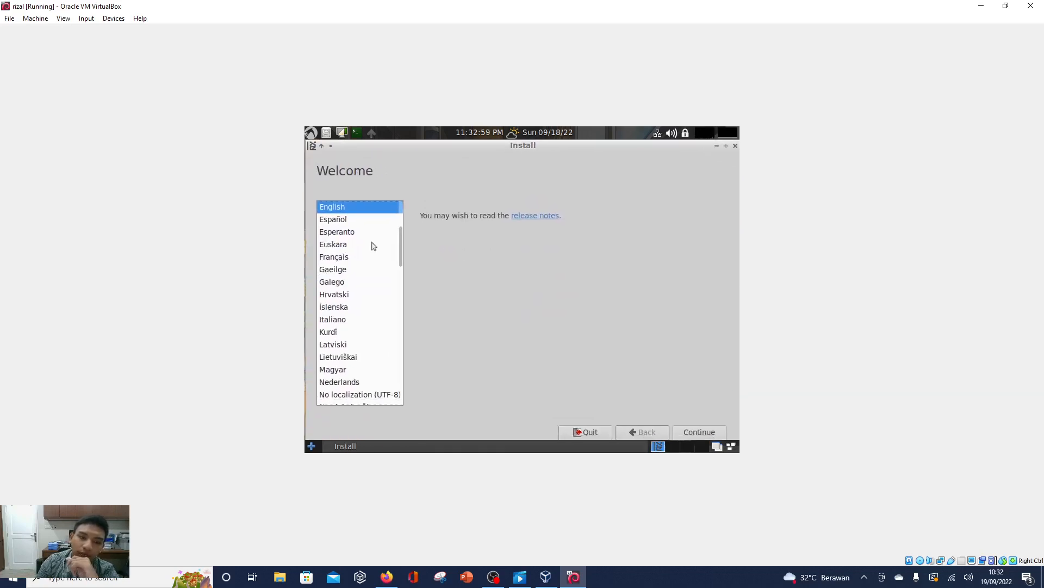
- Choose English as the installation language and accept the English (US) keyboard layout
{"action": "scroll", "coordinate": [373, 245], "scroll_direction": "up", "scroll_amount": 3}
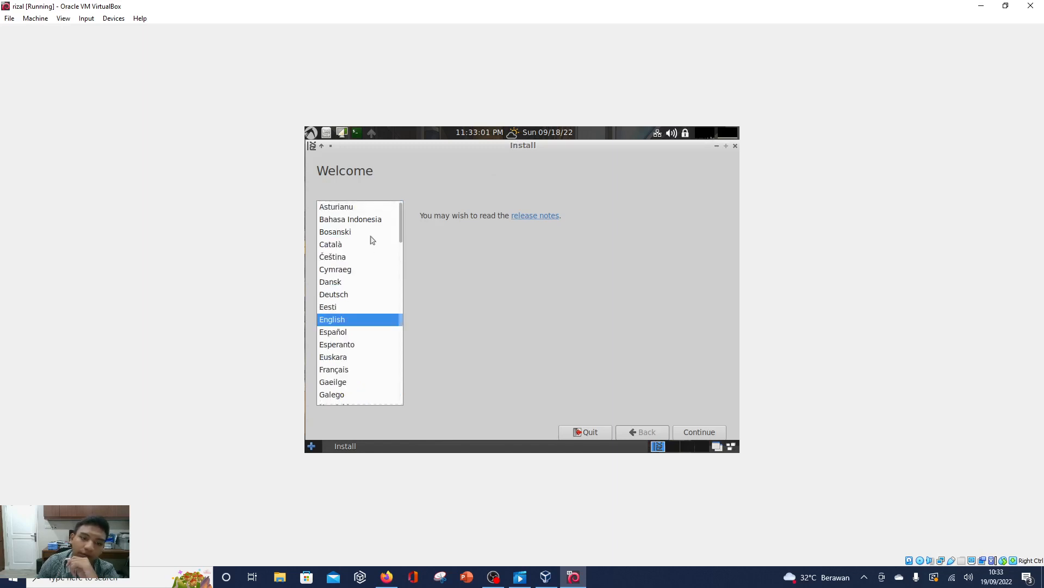
{"action": "left_click", "coordinate": [373, 223]}
{"action": "left_click", "coordinate": [354, 322]}
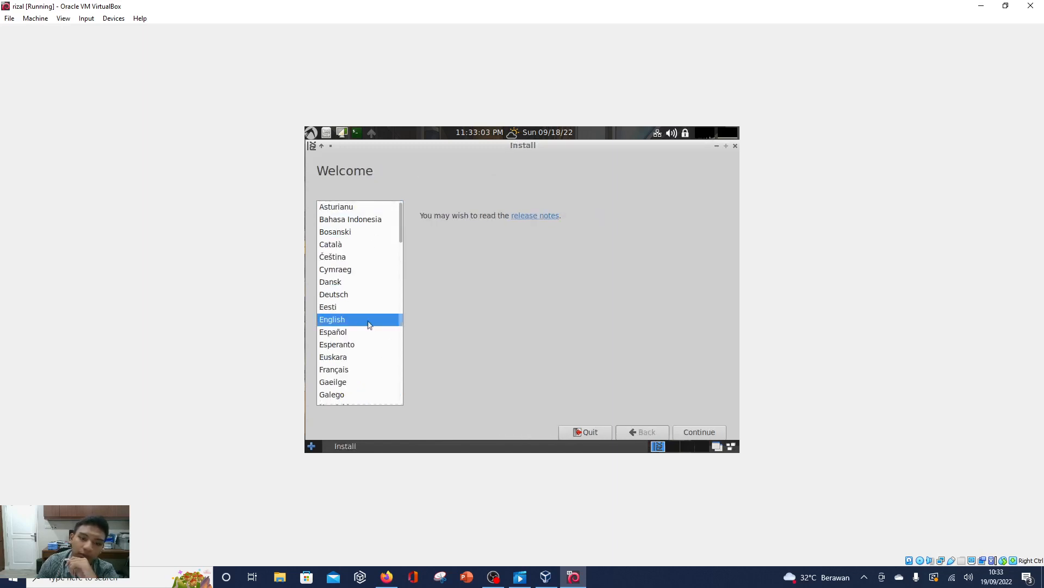
{"action": "scroll", "coordinate": [370, 324], "scroll_direction": "down", "scroll_amount": 1}
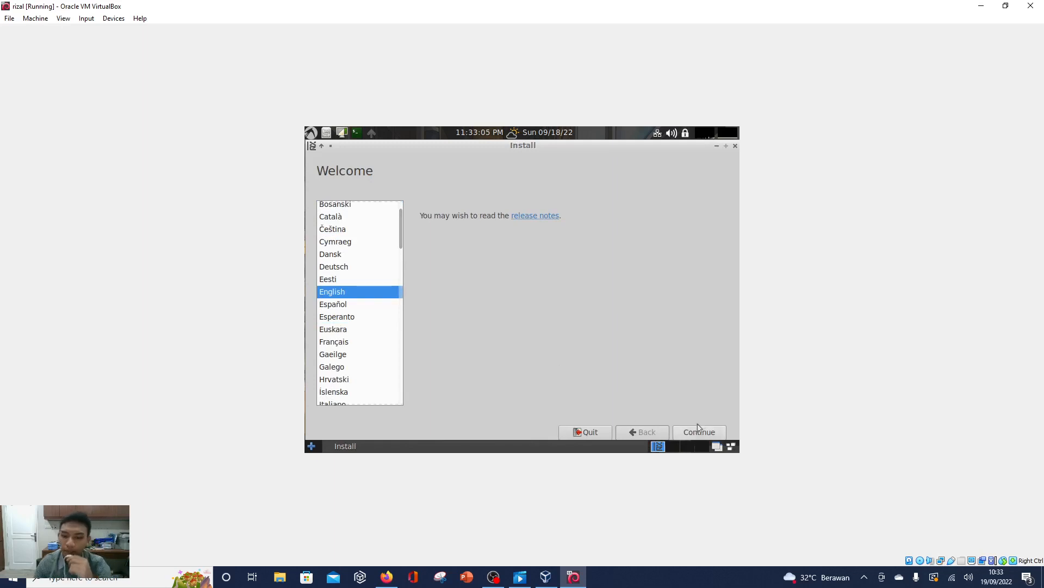
{"action": "left_click", "coordinate": [699, 430]}
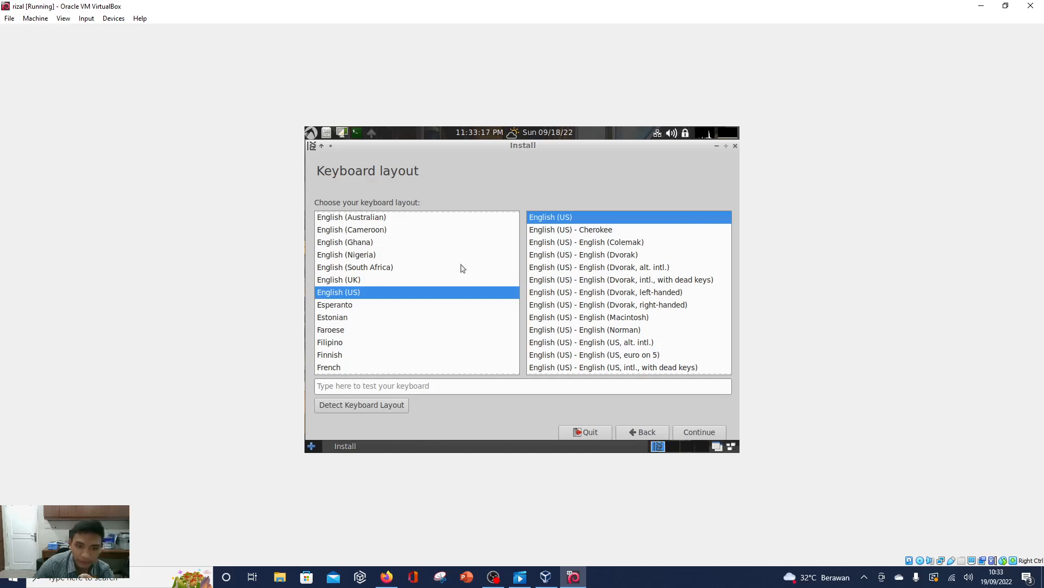
{"action": "left_click", "coordinate": [680, 433]}
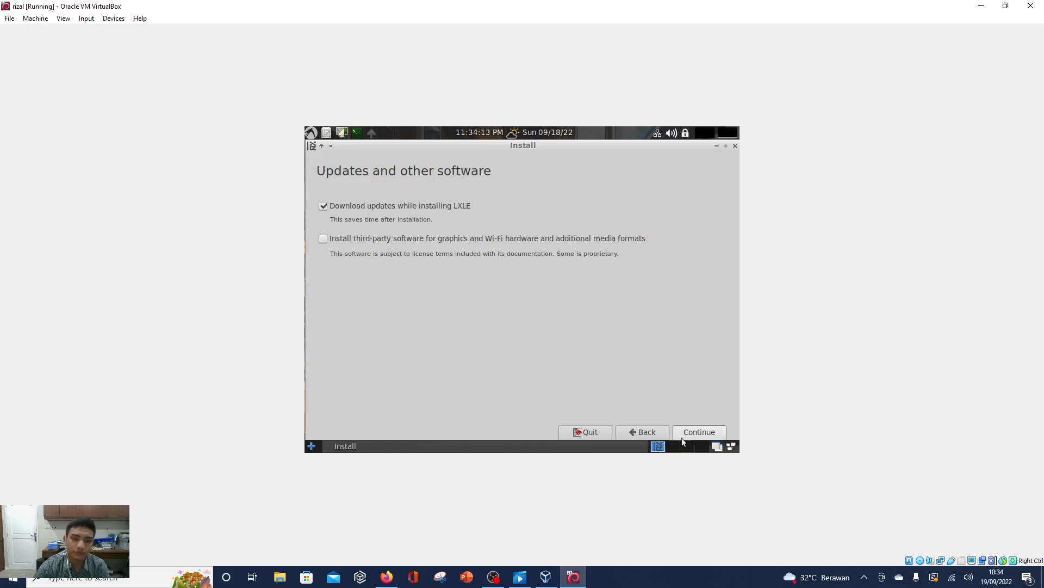
- Turn off downloading updates while installing LXLE, leave third-party software unselected, and continue the installation
{"action": "left_click", "coordinate": [323, 206]}
{"action": "left_click", "coordinate": [324, 238]}
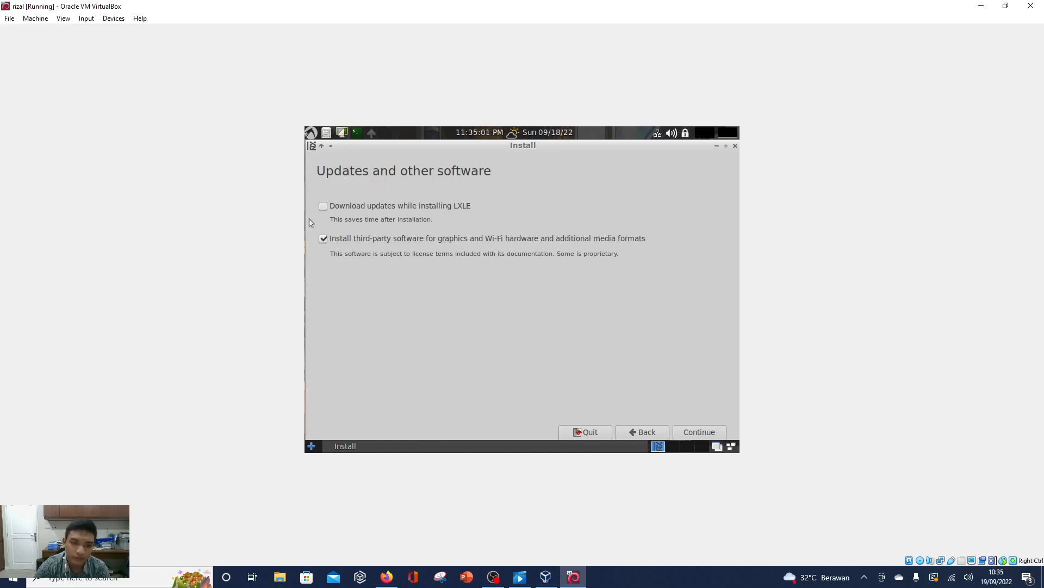
{"action": "left_click", "coordinate": [326, 238]}
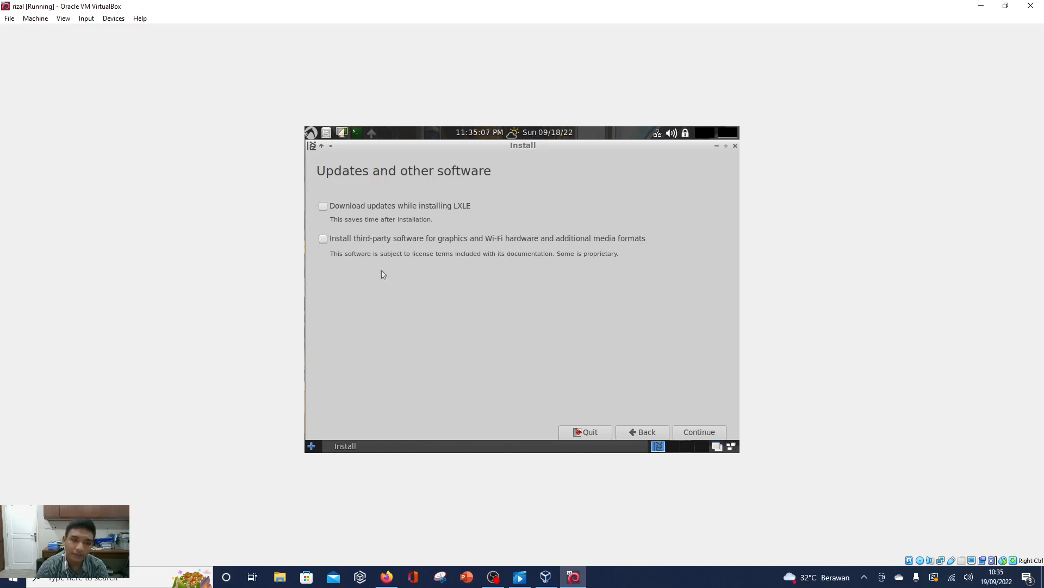
{"action": "left_click", "coordinate": [699, 434]}
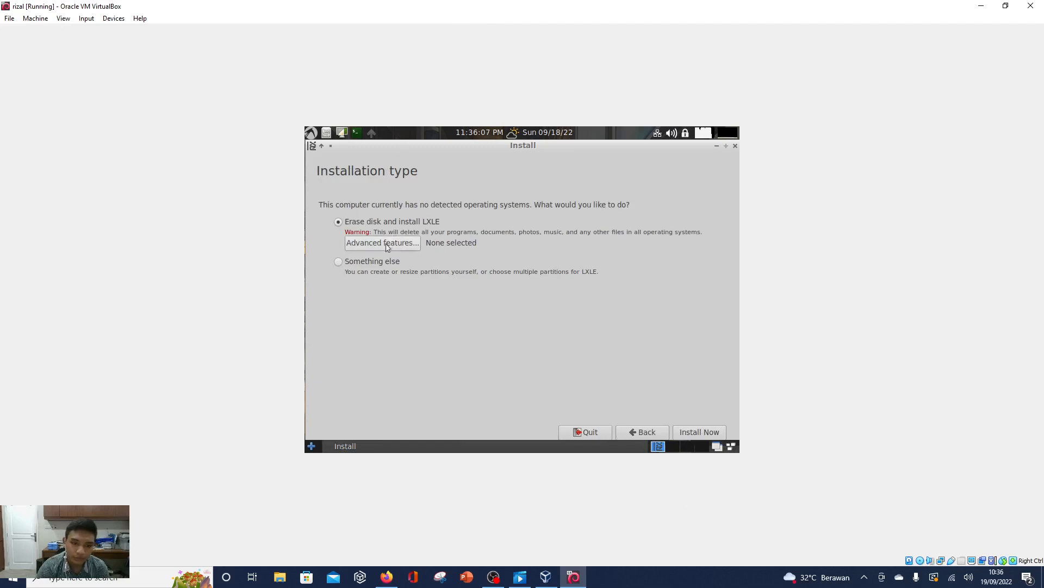
- Compare the two installation types, choose Erase disk and install LXLE, and start the installation
{"action": "left_click", "coordinate": [375, 267]}
{"action": "left_click", "coordinate": [370, 223]}
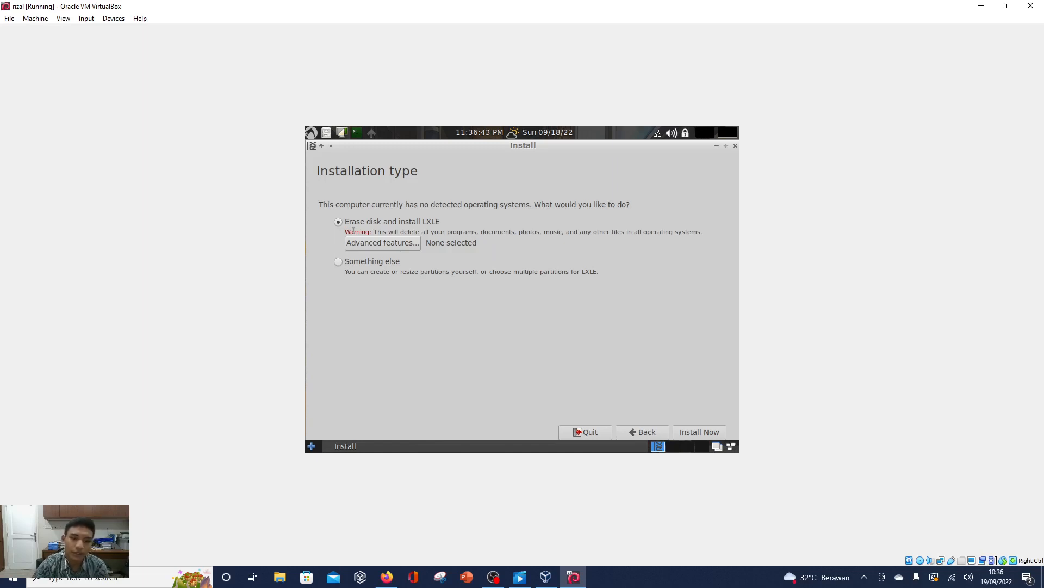
{"action": "left_click", "coordinate": [380, 266]}
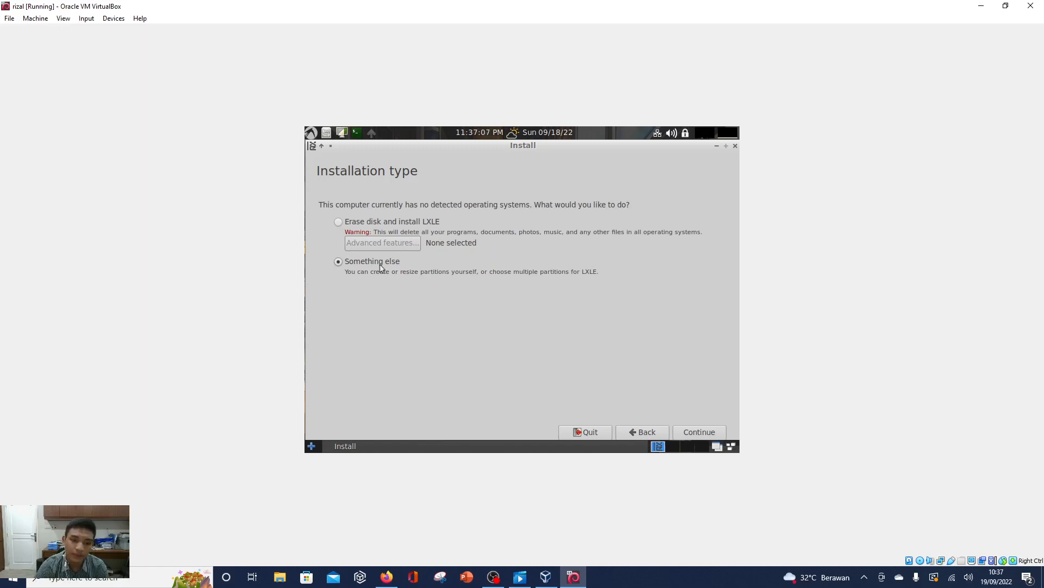
{"action": "left_click", "coordinate": [384, 224]}
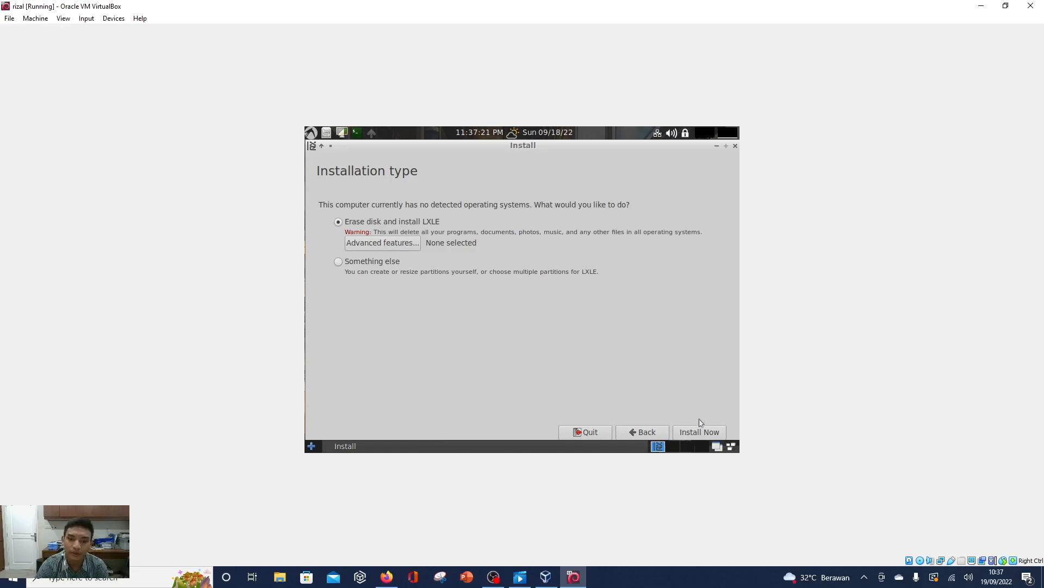
{"action": "left_click", "coordinate": [702, 431]}
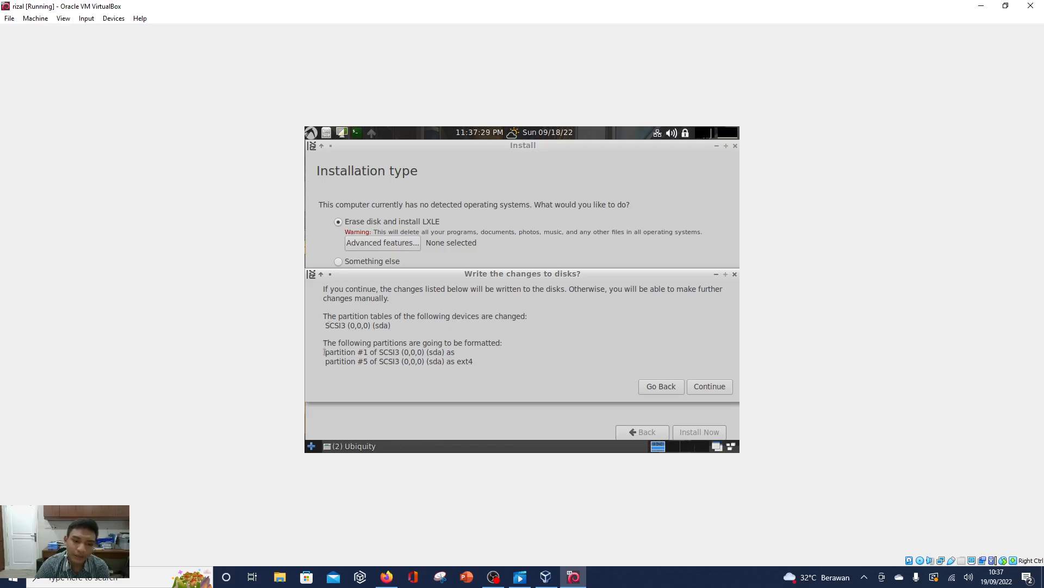
- Review the partitions listed for formatting, confirm writing the changes to disk, and accept Jakarta as the location
{"action": "left_click_drag", "start_coordinate": [324, 352], "coordinate": [480, 364]}
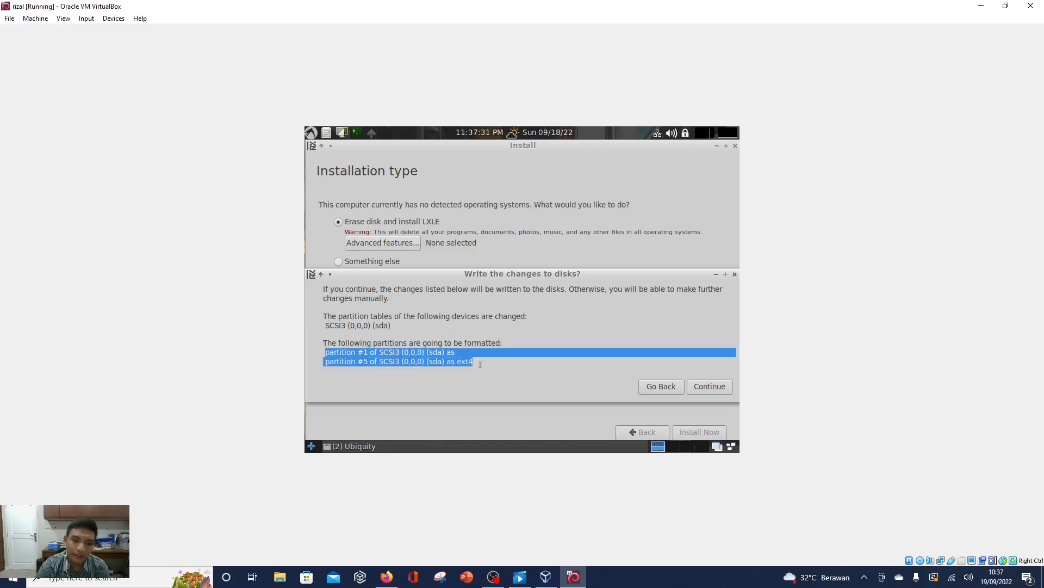
{"action": "left_click", "coordinate": [420, 361]}
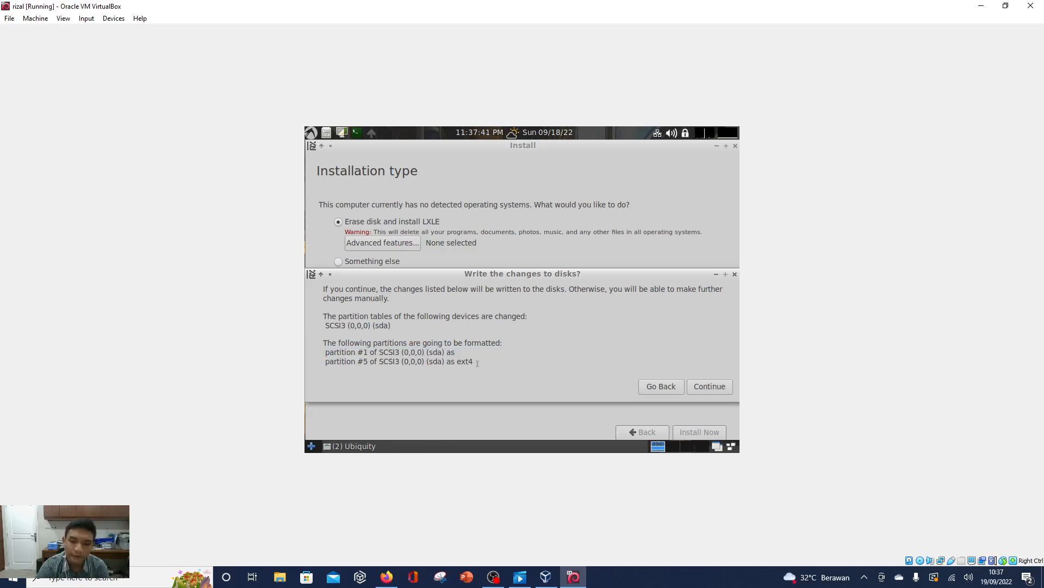
{"action": "left_click", "coordinate": [707, 386]}
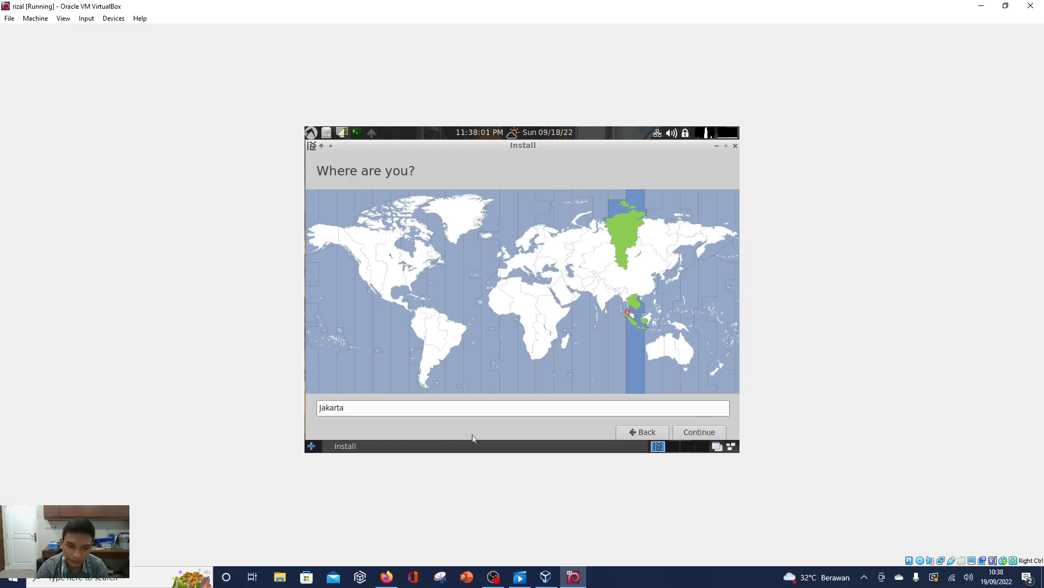
{"action": "left_click", "coordinate": [692, 438]}
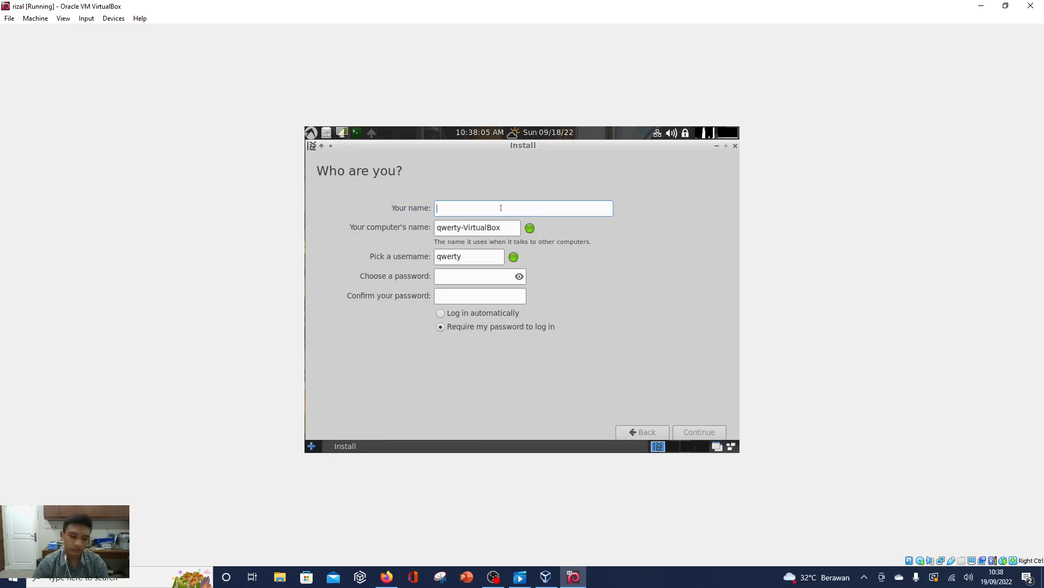
- Enter the user's name and replace the qwerty prefix of the computer's name with that same name
{"action": "type", "text": "rizal"}
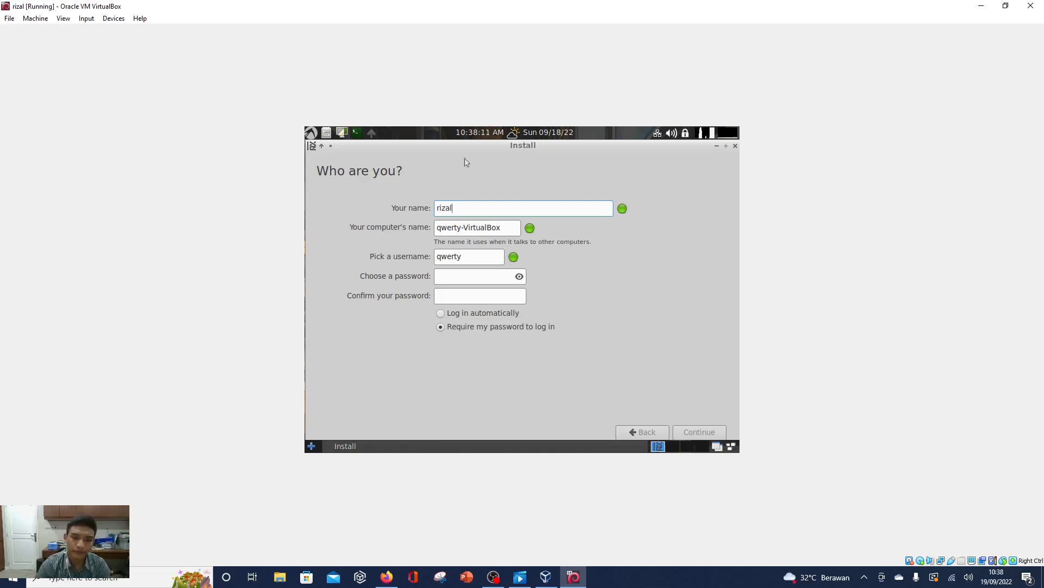
{"action": "left_click", "coordinate": [463, 228]}
{"action": "key", "text": "BackSpace"}
{"action": "key", "text": "BackSpace"}
{"action": "key", "text": "BackSpace"}
{"action": "key", "text": "BackSpace"}
{"action": "key", "text": "BackSpace"}
{"action": "key", "text": "BackSpace"}
{"action": "type", "text": "rizal"}
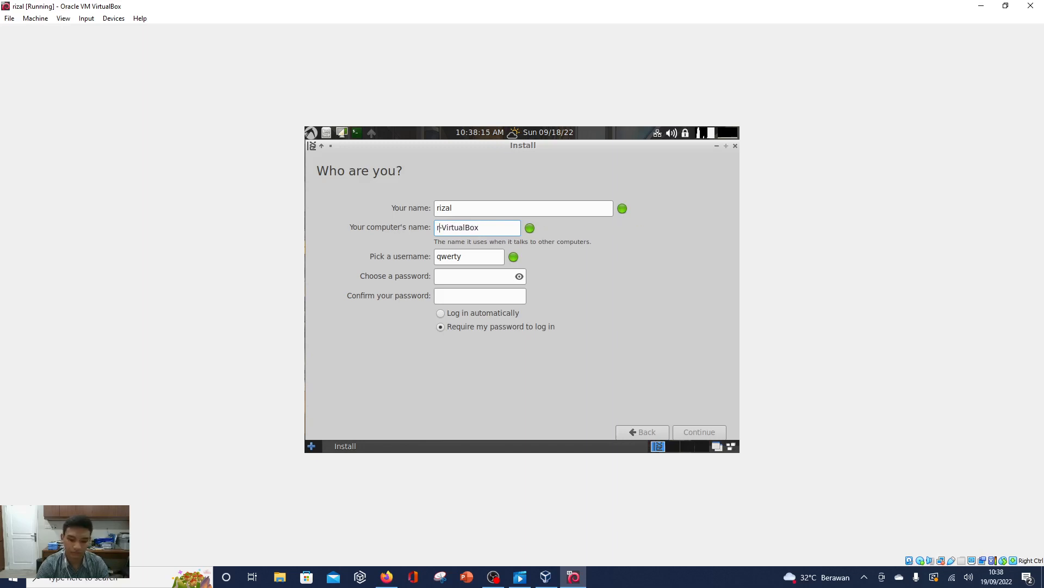
- Replace the qwerty username with the user's name, and enter and confirm the account password
{"action": "left_click_drag", "start_coordinate": [485, 256], "coordinate": [427, 256]}
{"action": "type", "text": "rizal"}
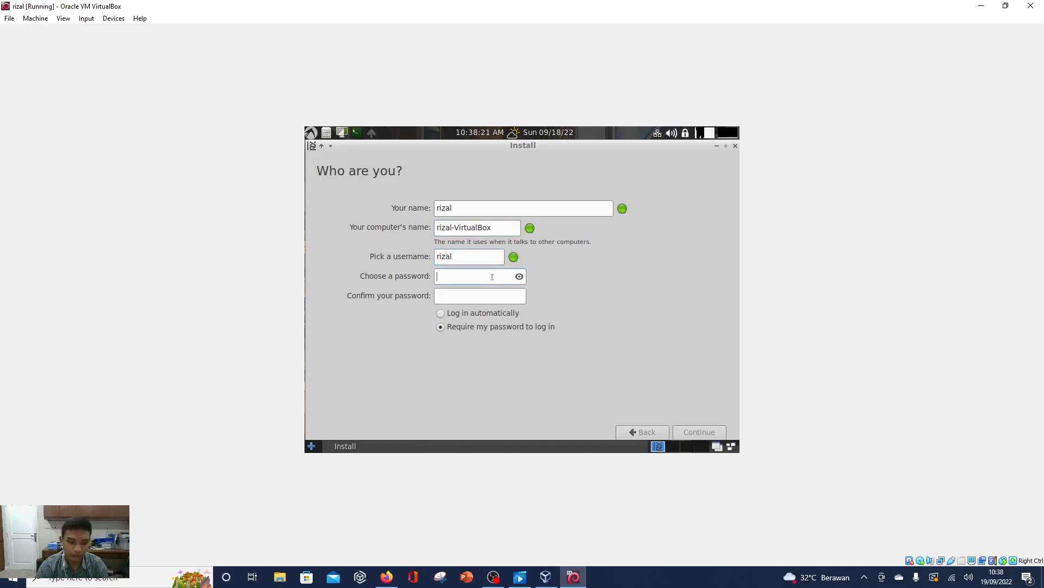
{"action": "type", "text": "********"}
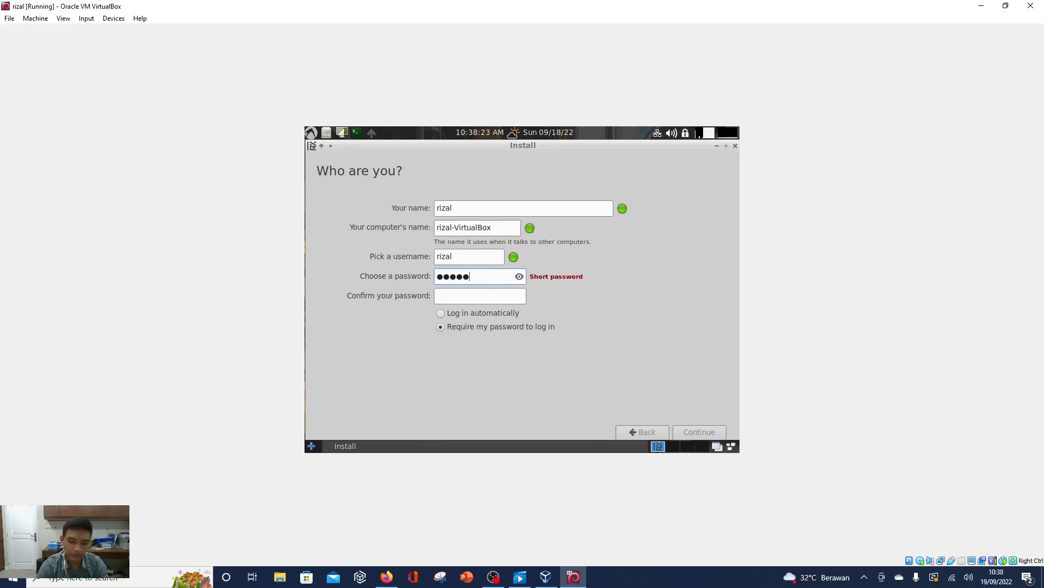
{"action": "left_click", "coordinate": [491, 297]}
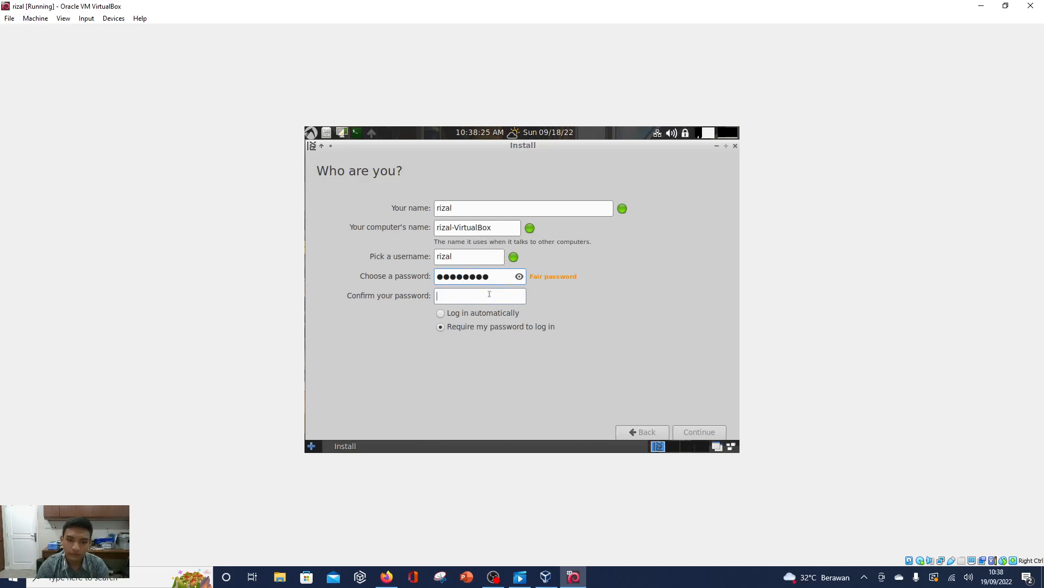
{"action": "type", "text": "********"}
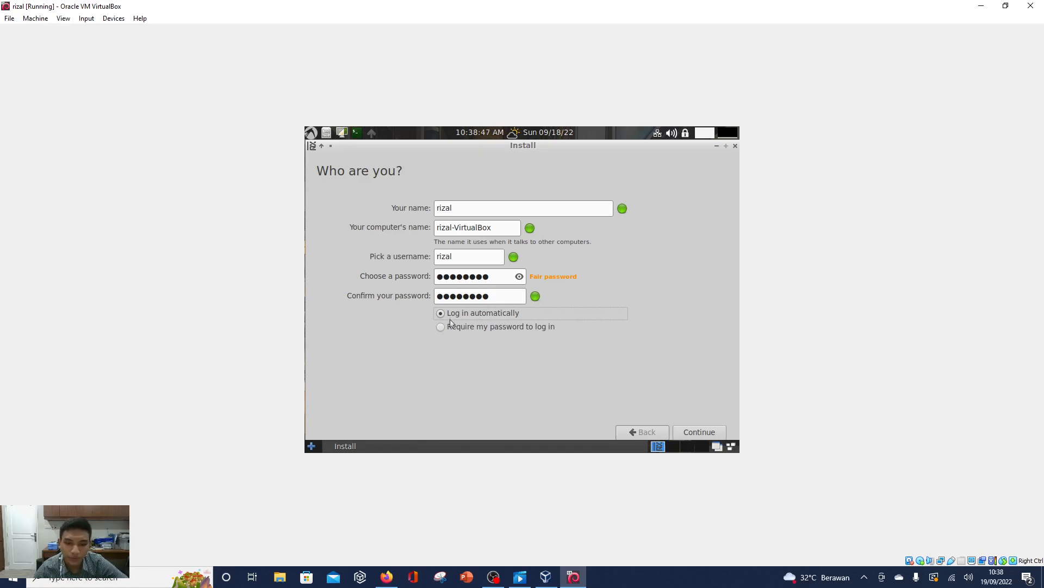
- Require the password to log in, continue the installation, and expand the details of the file copying
{"action": "left_click", "coordinate": [448, 328]}
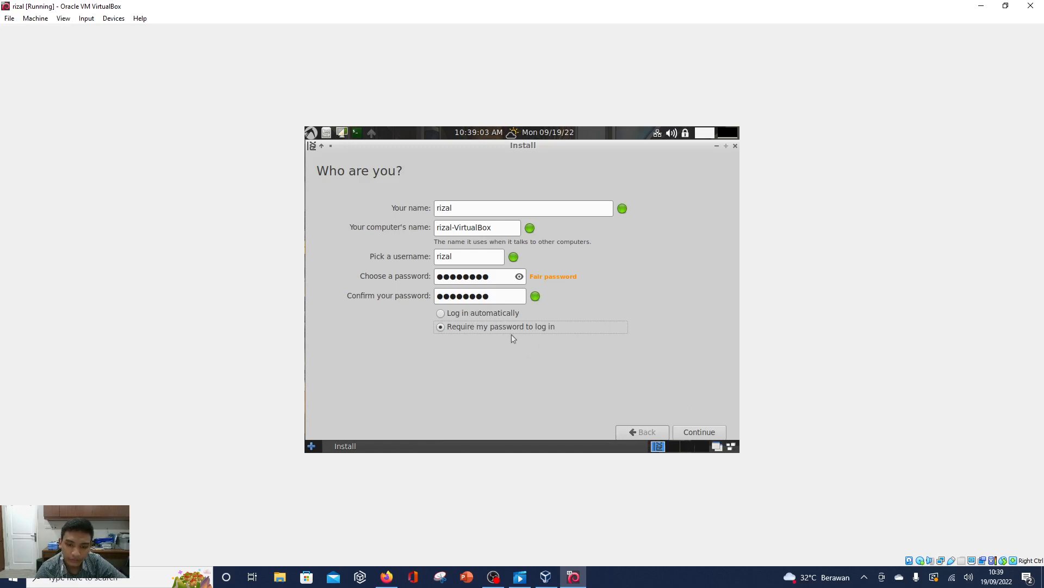
{"action": "left_click", "coordinate": [704, 433]}
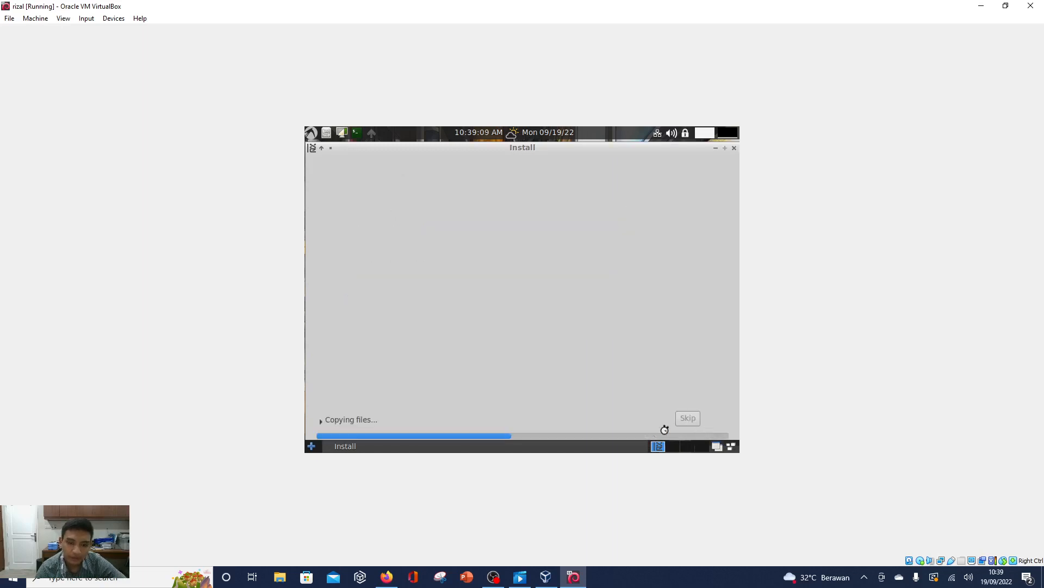
{"action": "left_click", "coordinate": [331, 418]}
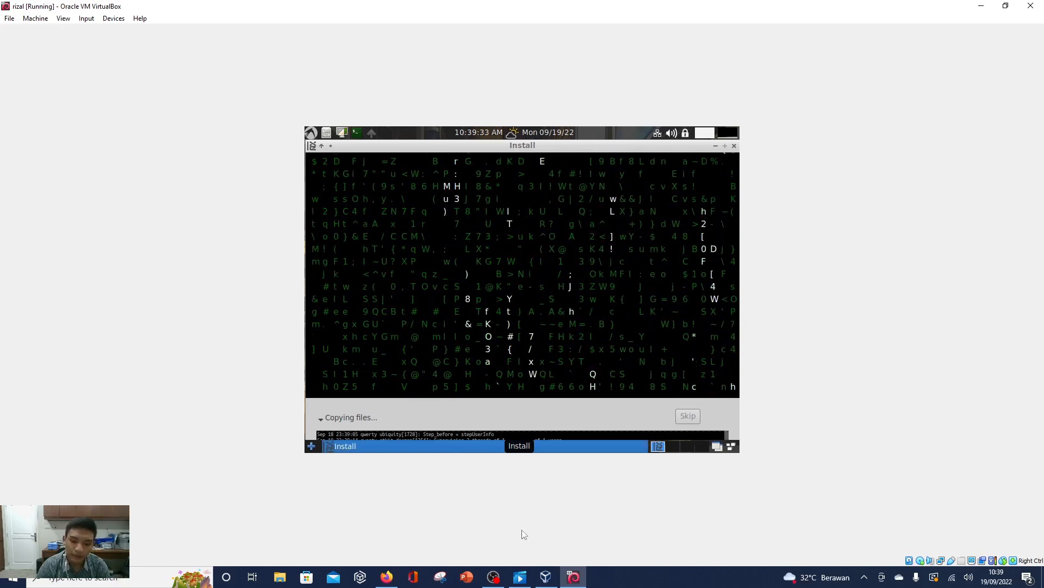
{"action": "left_click", "coordinate": [493, 578]}
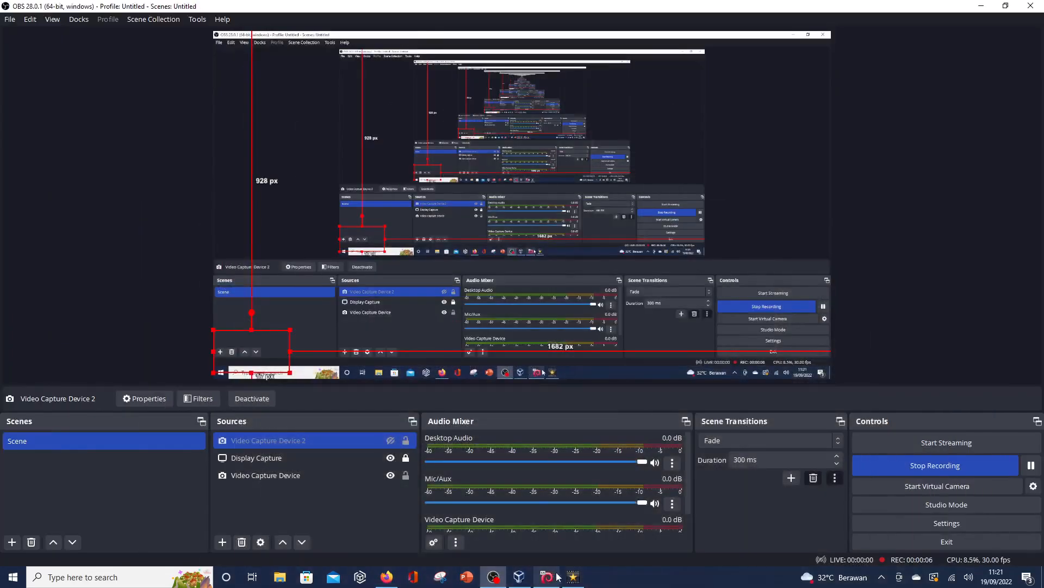
{"action": "left_click", "coordinate": [548, 578]}
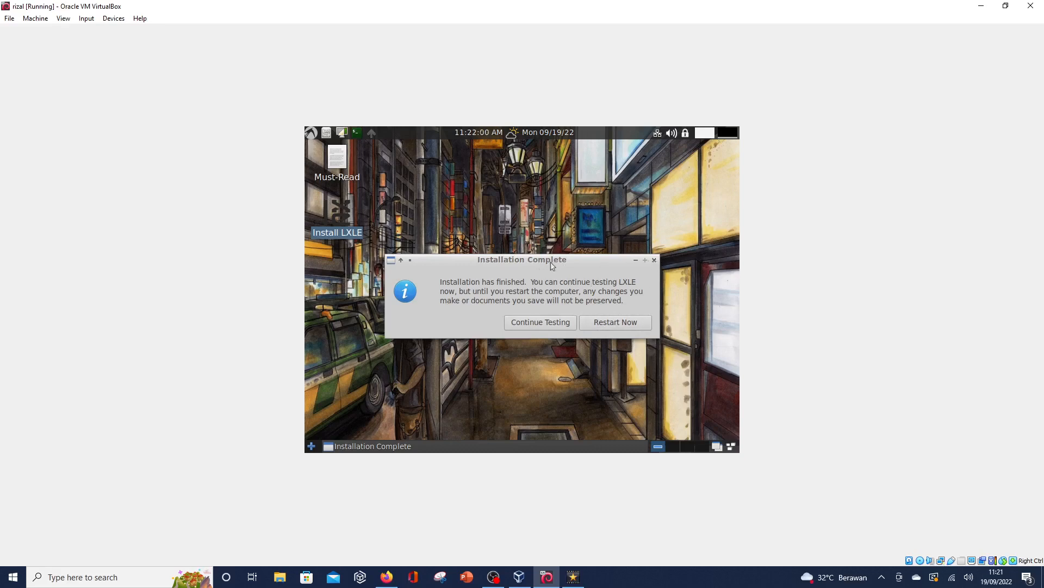
- Choose Restart Now in the Installation Complete message and shut down the live LXLE session
{"action": "left_click_drag", "start_coordinate": [552, 263], "coordinate": [625, 300]}
{"action": "left_click", "coordinate": [676, 364]}
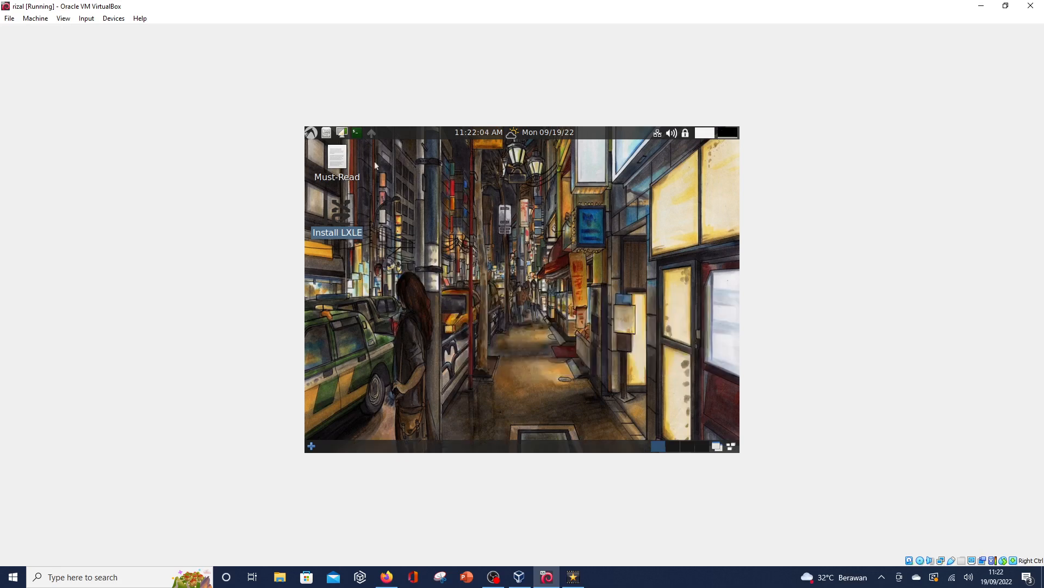
{"action": "left_click", "coordinate": [315, 138]}
{"action": "left_click", "coordinate": [349, 273]}
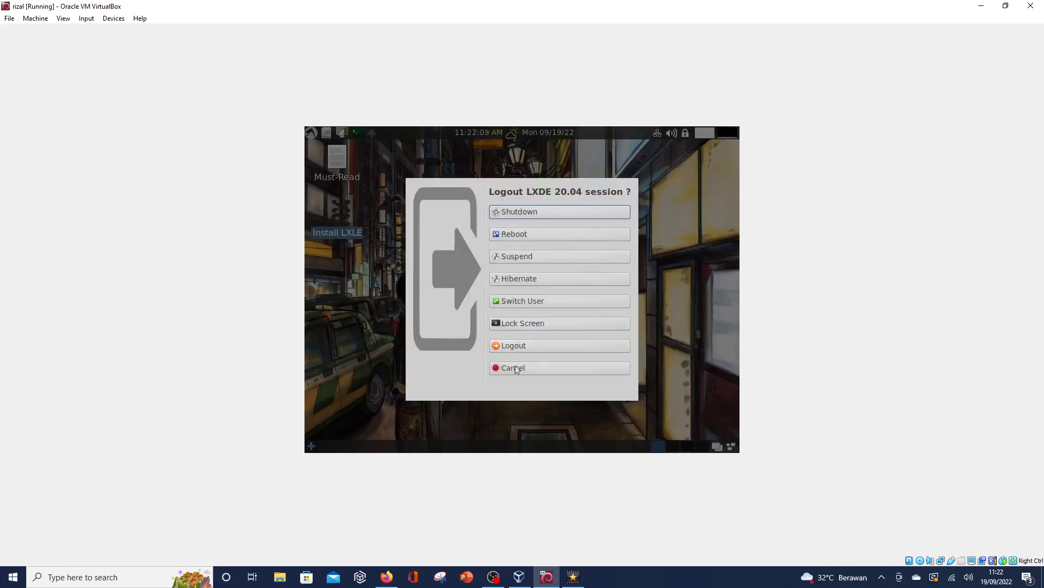
{"action": "left_click", "coordinate": [520, 212]}
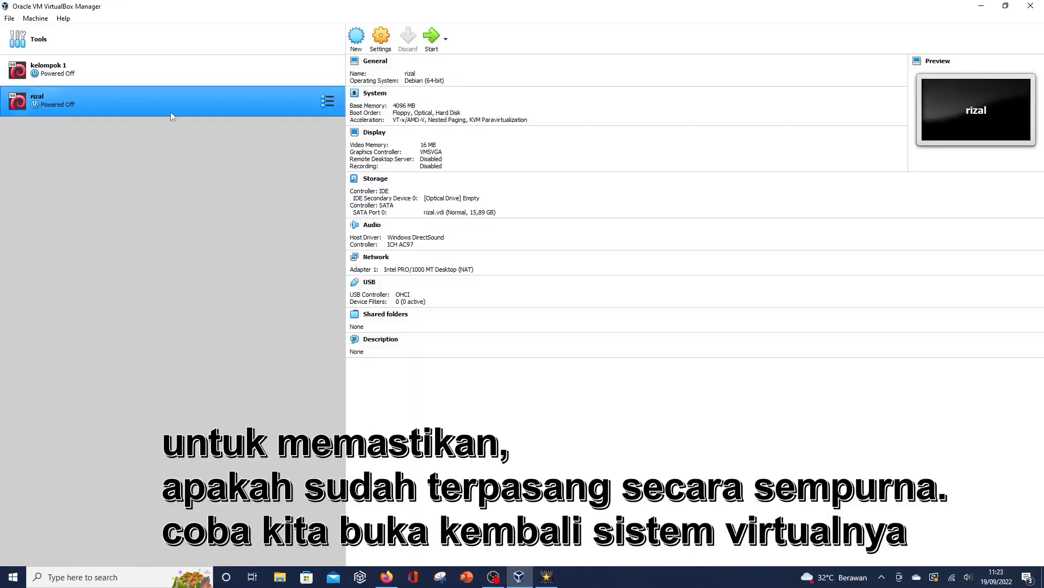
- Start the powered-off LXLE virtual machine, dismiss the keyboard and mouse capture notices, and mute the host's speakers
{"action": "double_click", "coordinate": [162, 107]}
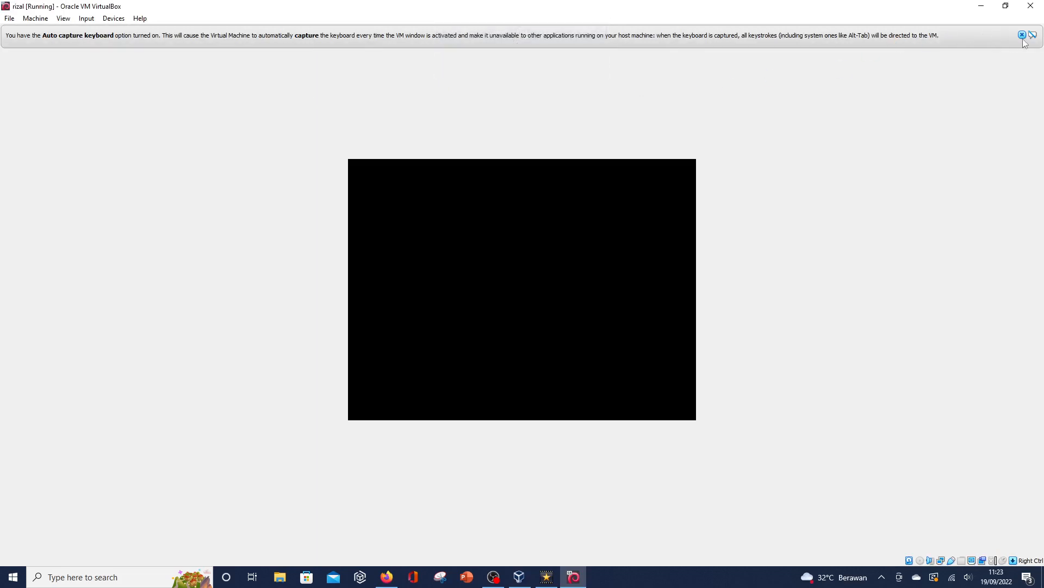
{"action": "left_click", "coordinate": [1022, 35]}
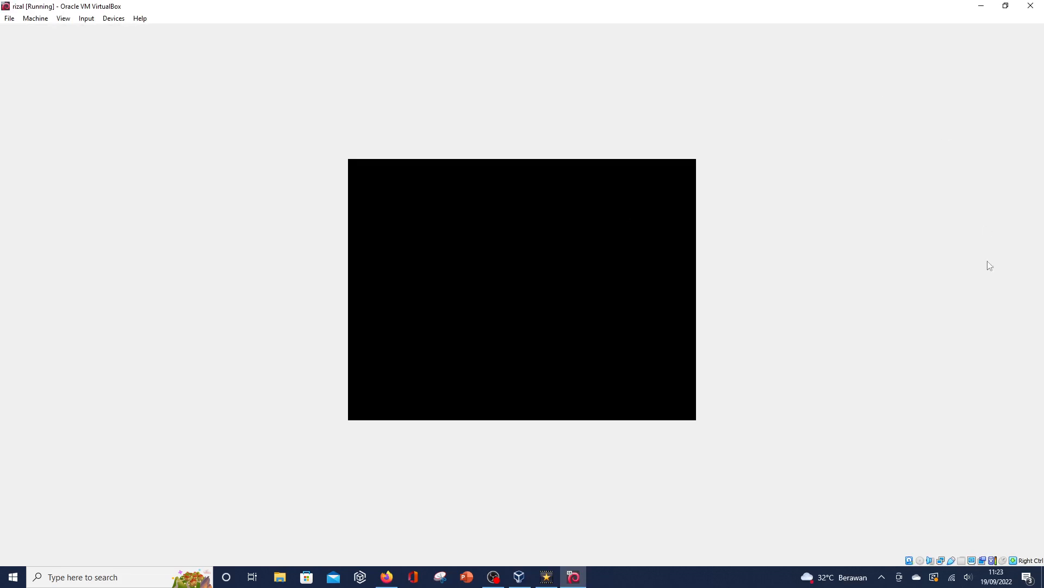
{"action": "left_click", "coordinate": [968, 577]}
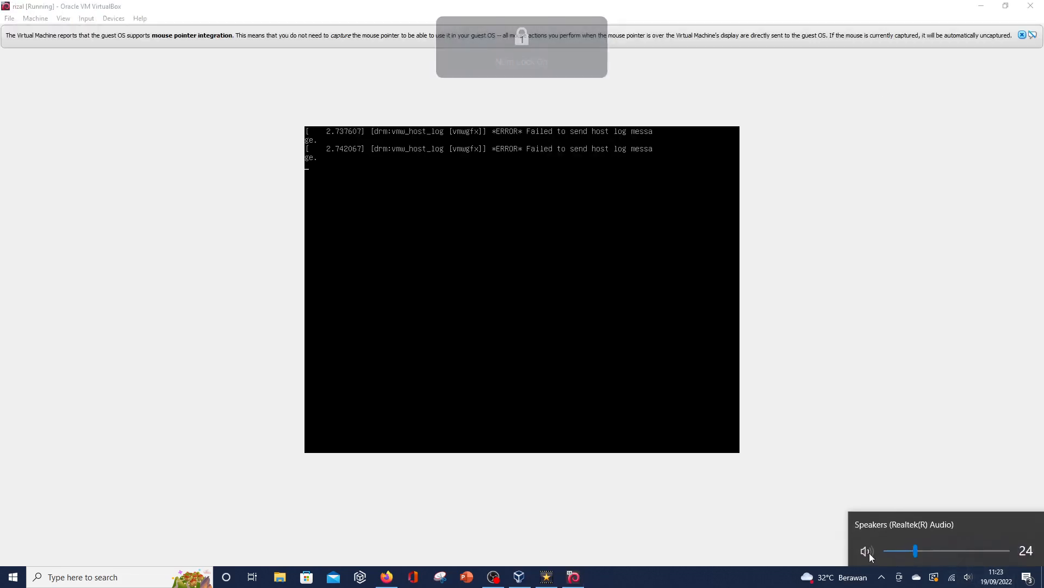
{"action": "left_click", "coordinate": [867, 551]}
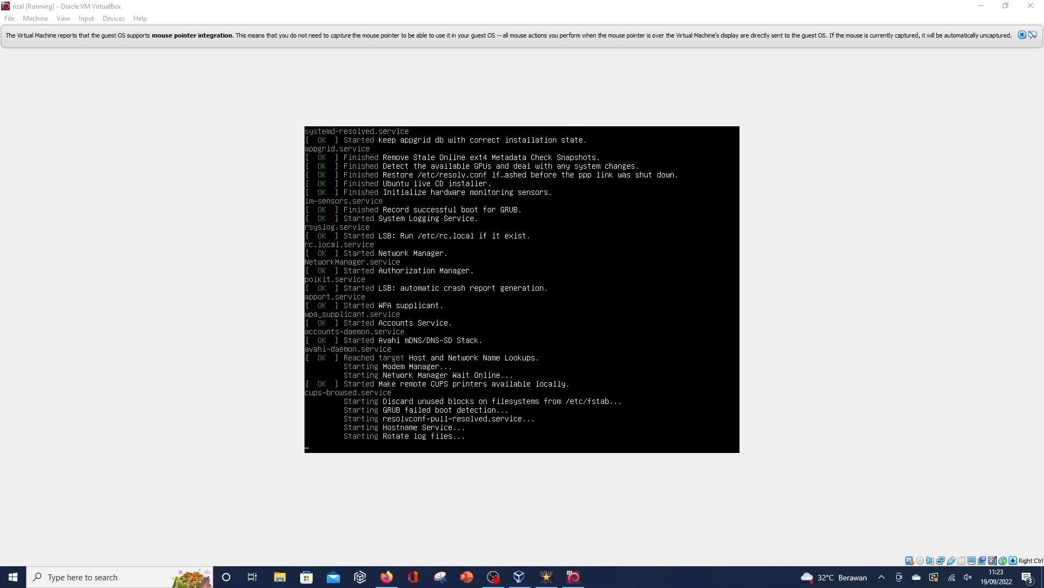
{"action": "left_click", "coordinate": [1022, 35]}
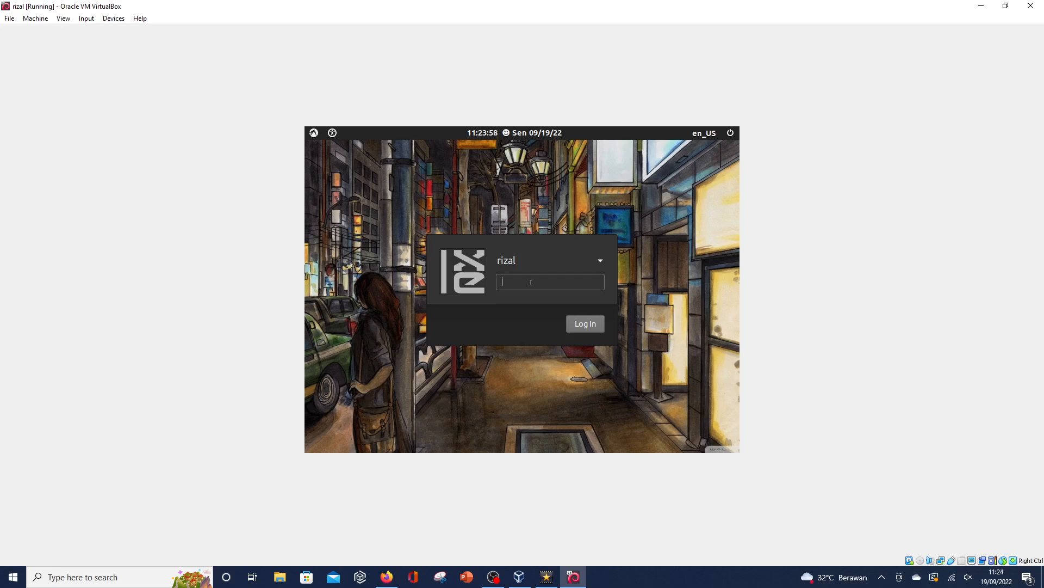
- Log in to the installed LXLE system with the account password and open a terminal
{"action": "type", "text": "a"}
{"action": "key", "text": "Return"}
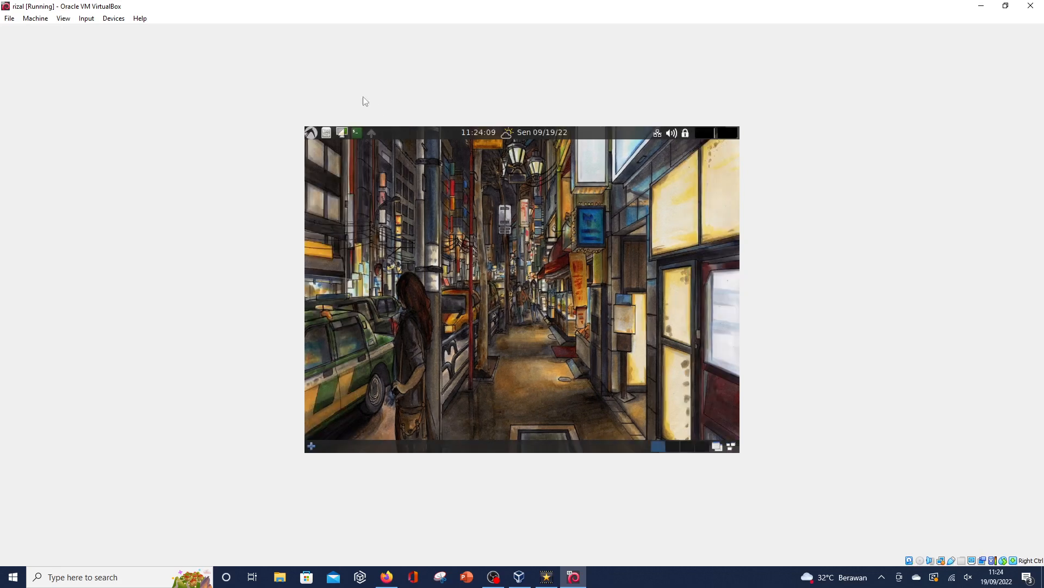
{"action": "left_click", "coordinate": [357, 132]}
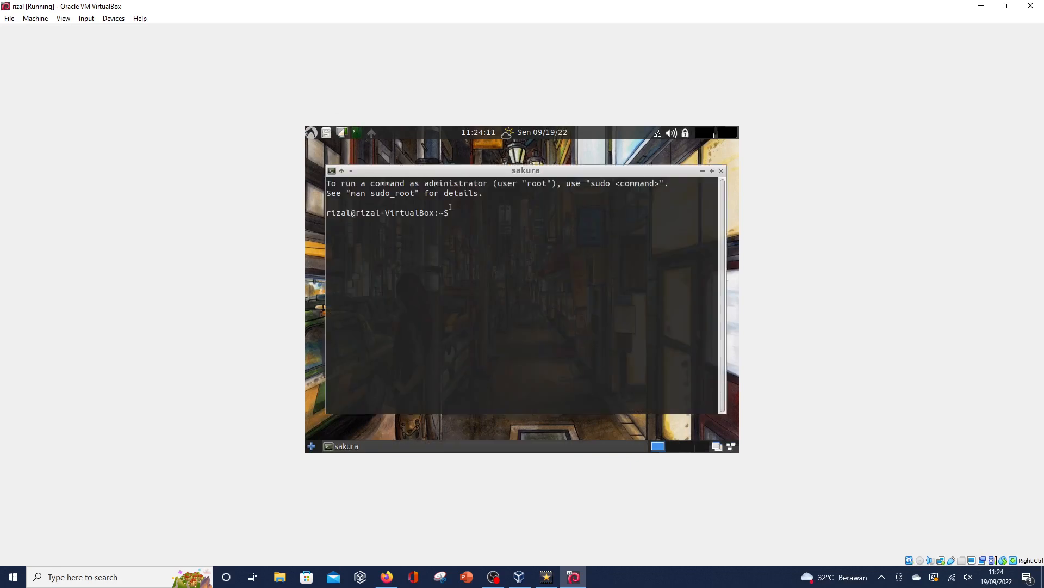
- Open a root shell with sudo su, authenticating with the account password, and clear the terminal
{"action": "type", "text": "sudo su"}
{"action": "key", "text": "Return"}
{"action": "key", "text": "Return"}
{"action": "type", "text": "clear"}
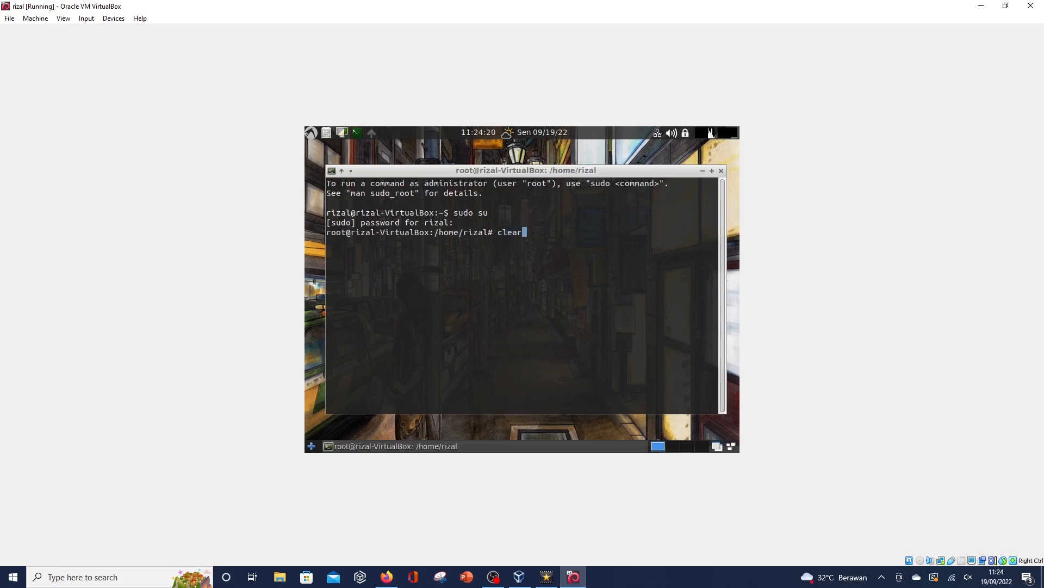
{"action": "key", "text": "Return"}
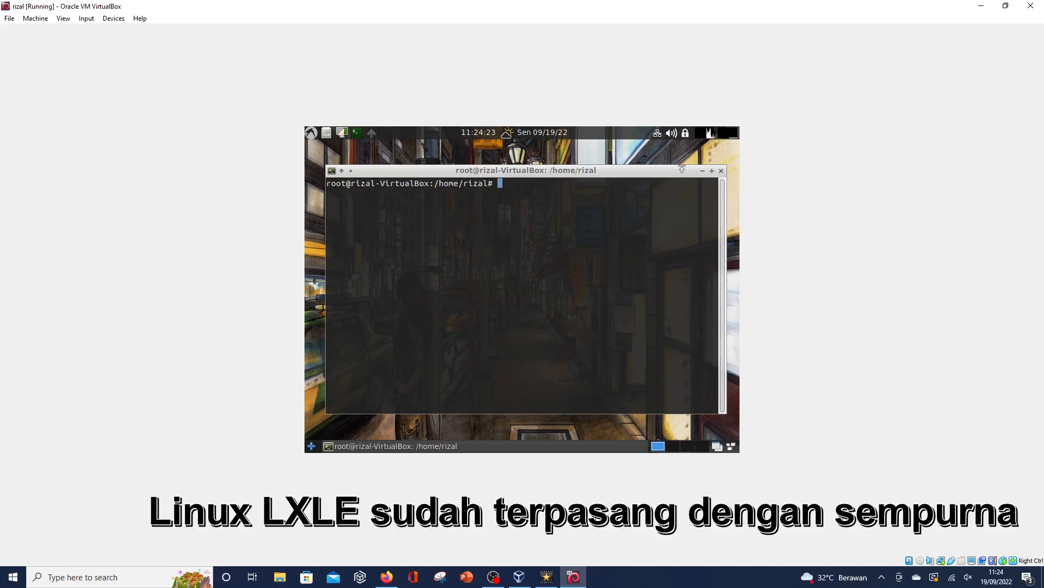
- Close the terminal despite its running processes and power off the virtual machine
{"action": "left_click", "coordinate": [721, 170]}
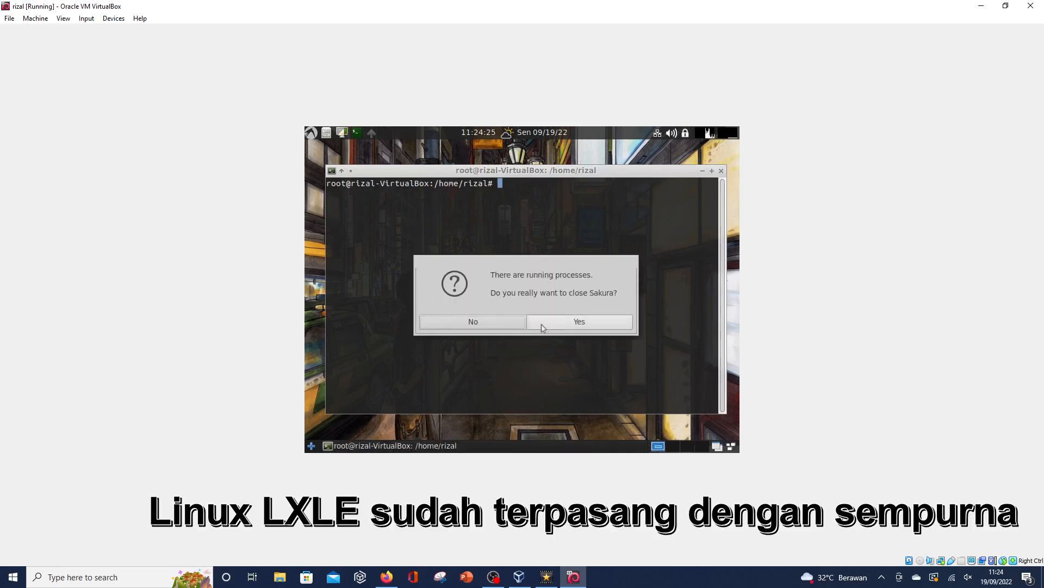
{"action": "left_click", "coordinate": [553, 323]}
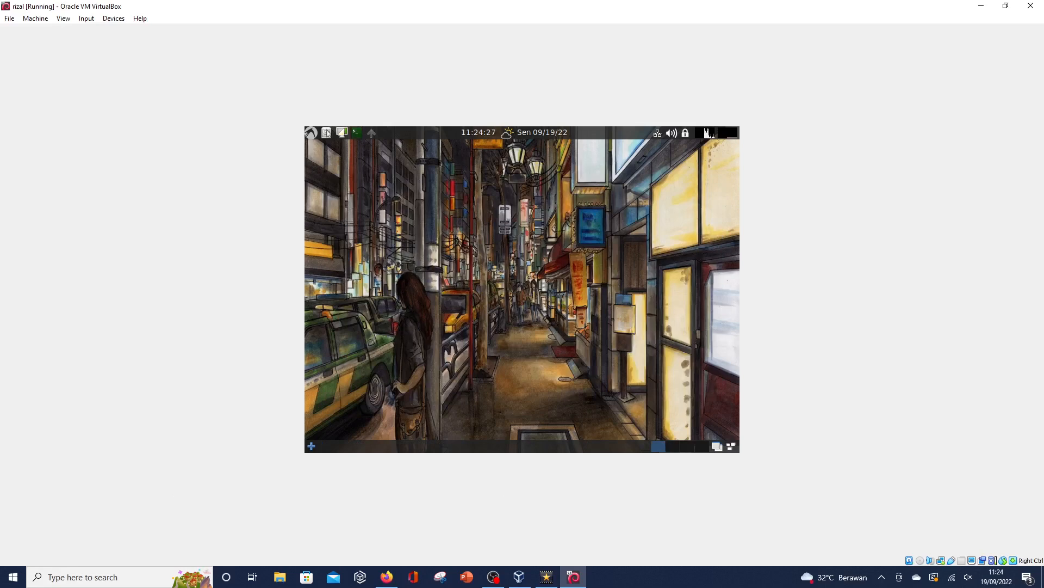
{"action": "left_click", "coordinate": [1031, 6]}
{"action": "left_click", "coordinate": [476, 314]}
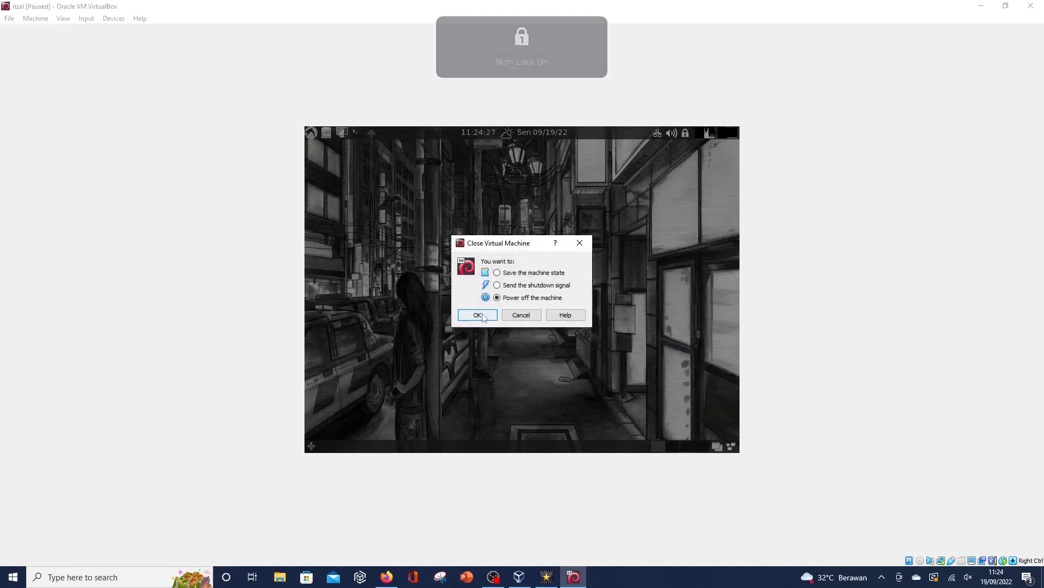